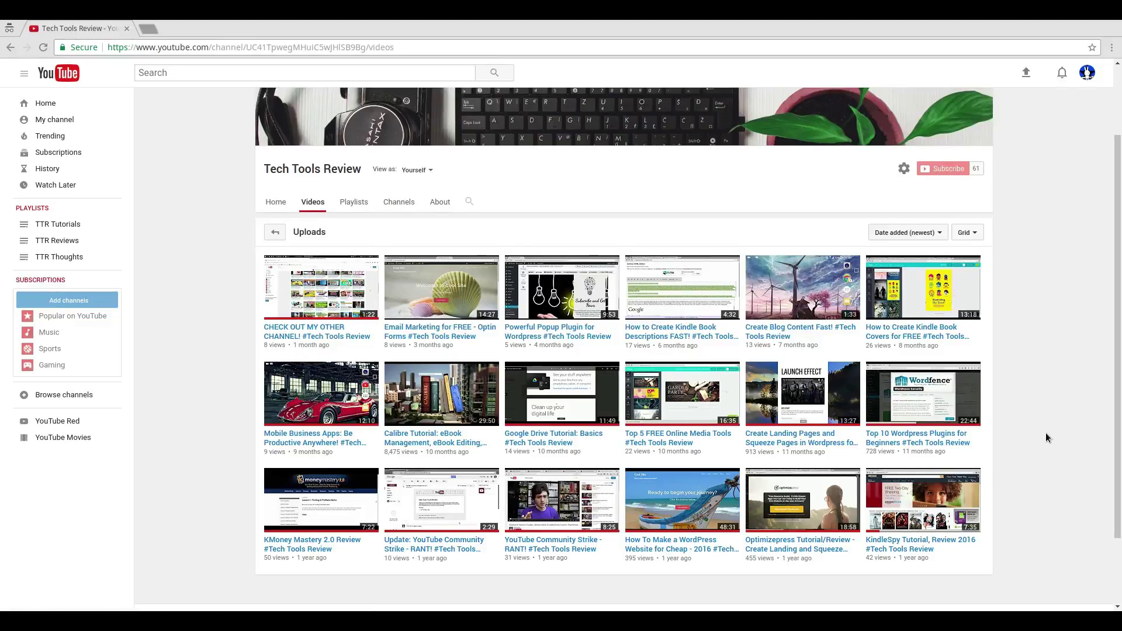
# Step: Look over the banner and uploaded videos on the Tech Tools Review channel page
pyautogui.scroll(2, 1046, 432)
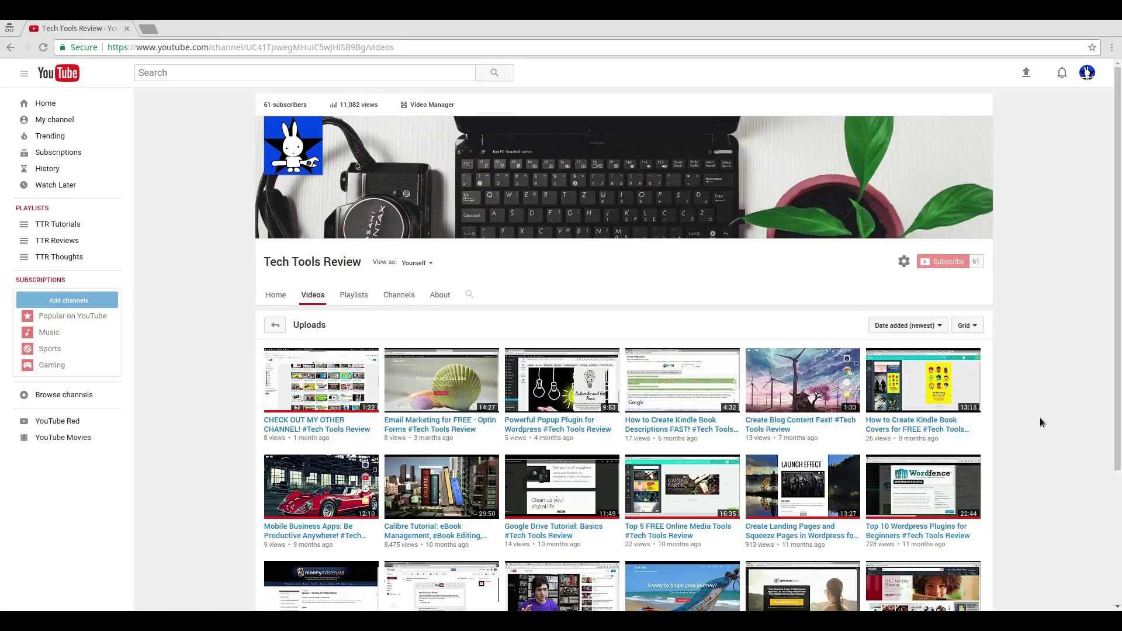
pyautogui.scroll(-3, 1039, 417)
pyautogui.scroll(3, 1037, 416)
pyautogui.scroll(-1, 1038, 419)
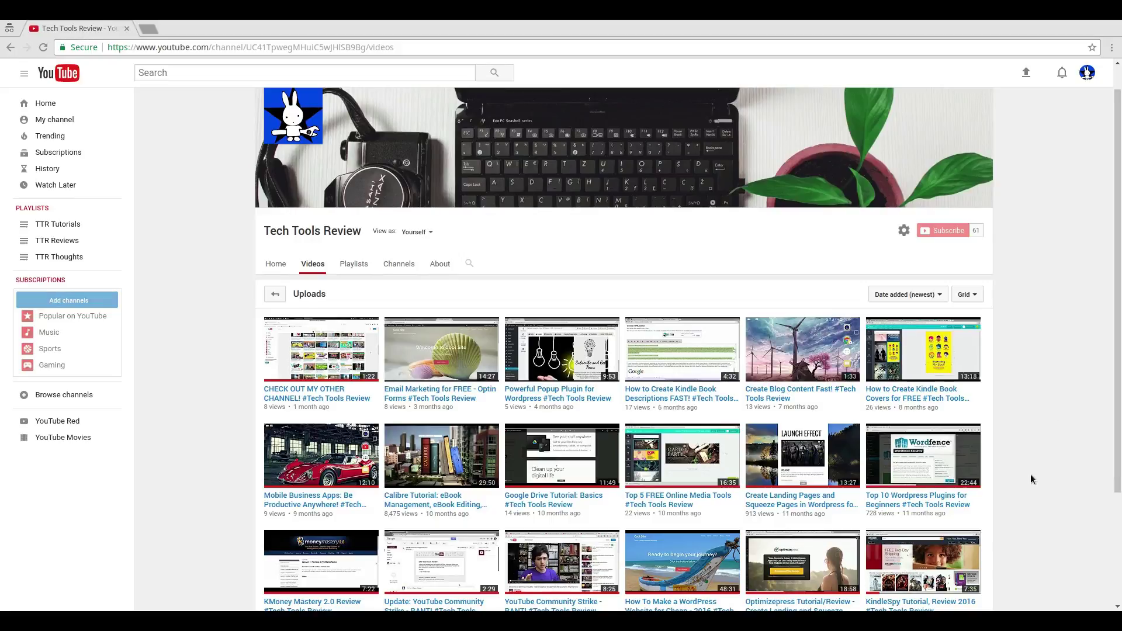
pyautogui.scroll(-4, 1031, 478)
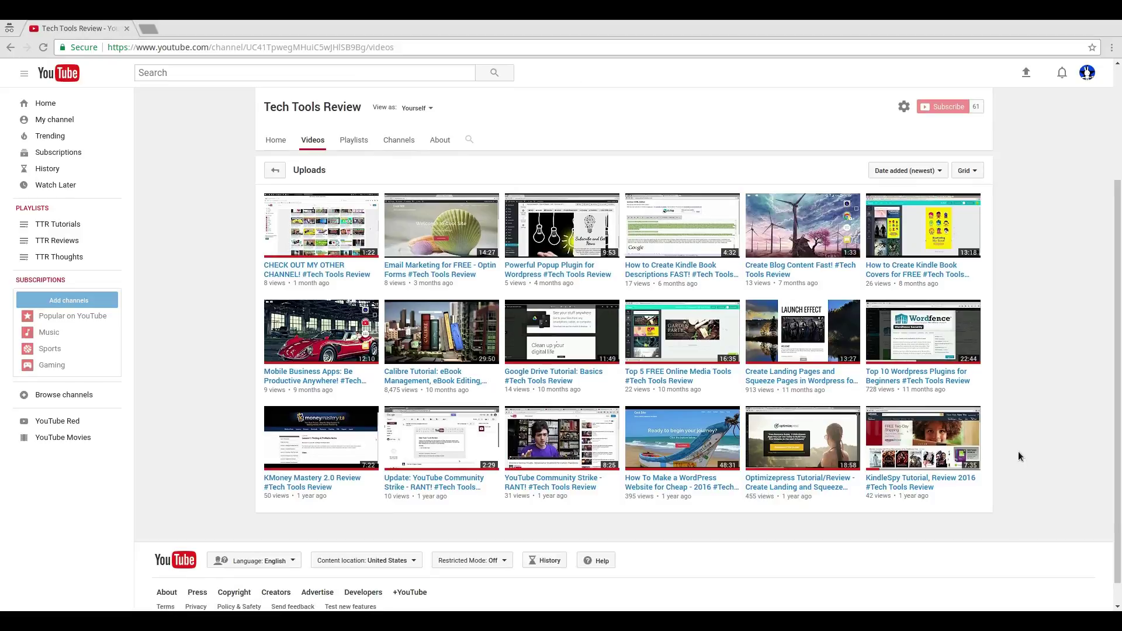
pyautogui.scroll(5, 1018, 452)
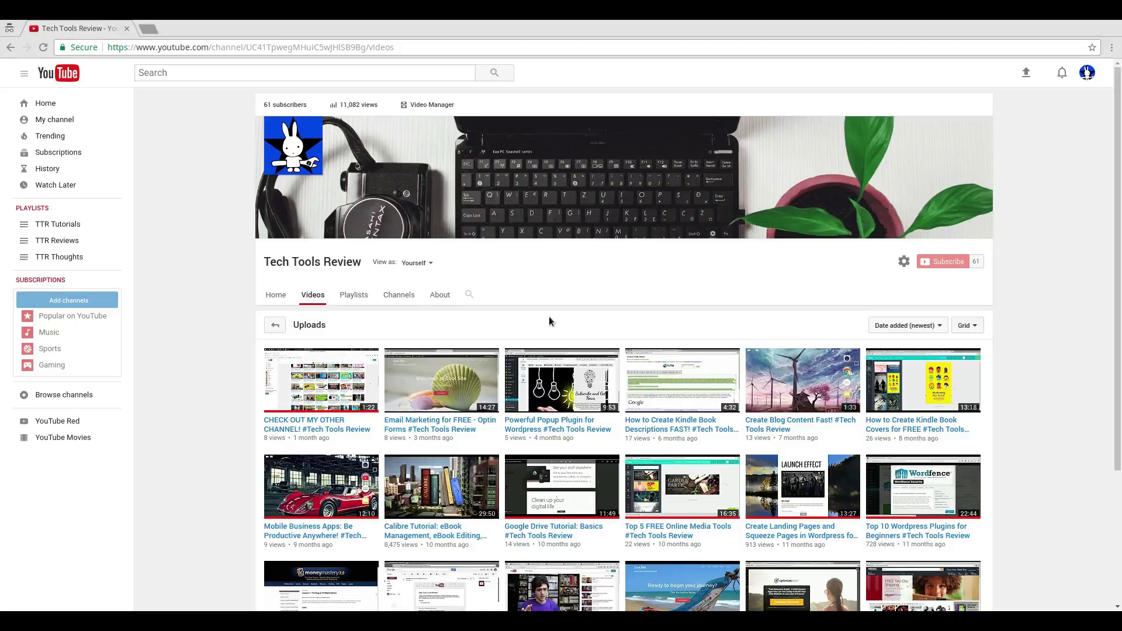
# Step: Switch to the Geek Outdoors channel window, skim its uploads and check the video count in Video Manager
pyautogui.moveTo(421, 12)
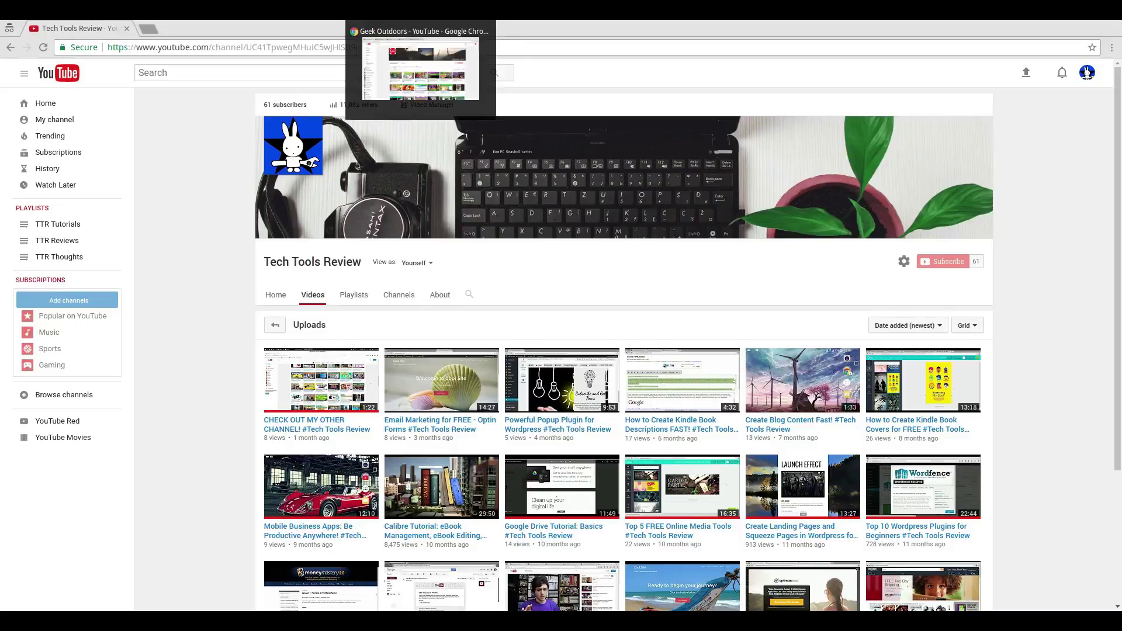
pyautogui.click(421, 67)
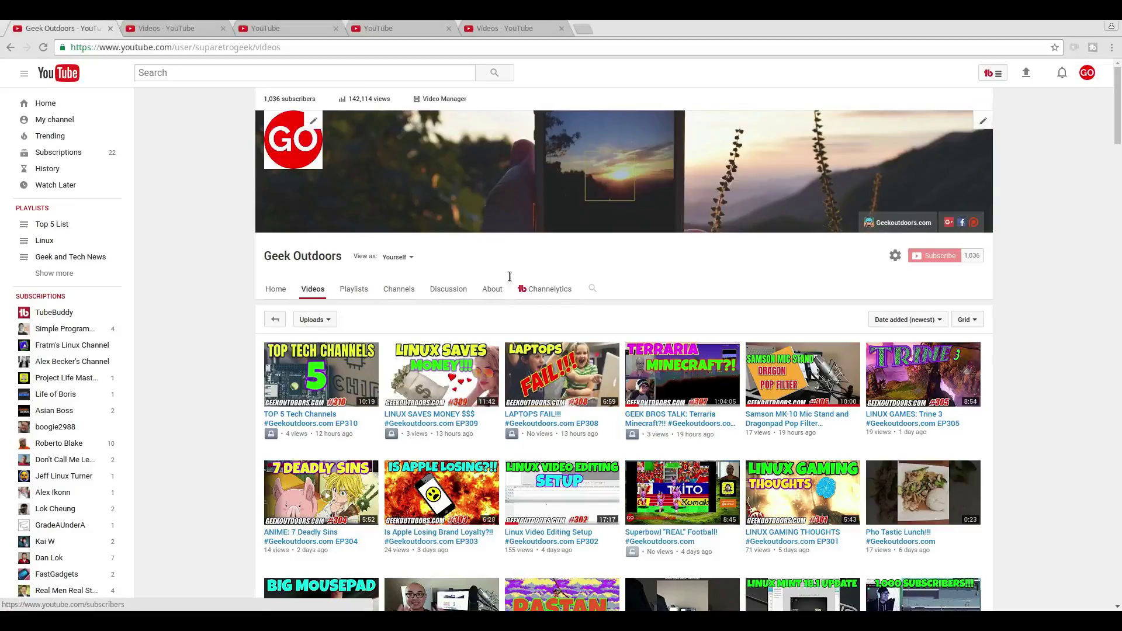
pyautogui.scroll(-8, 509, 277)
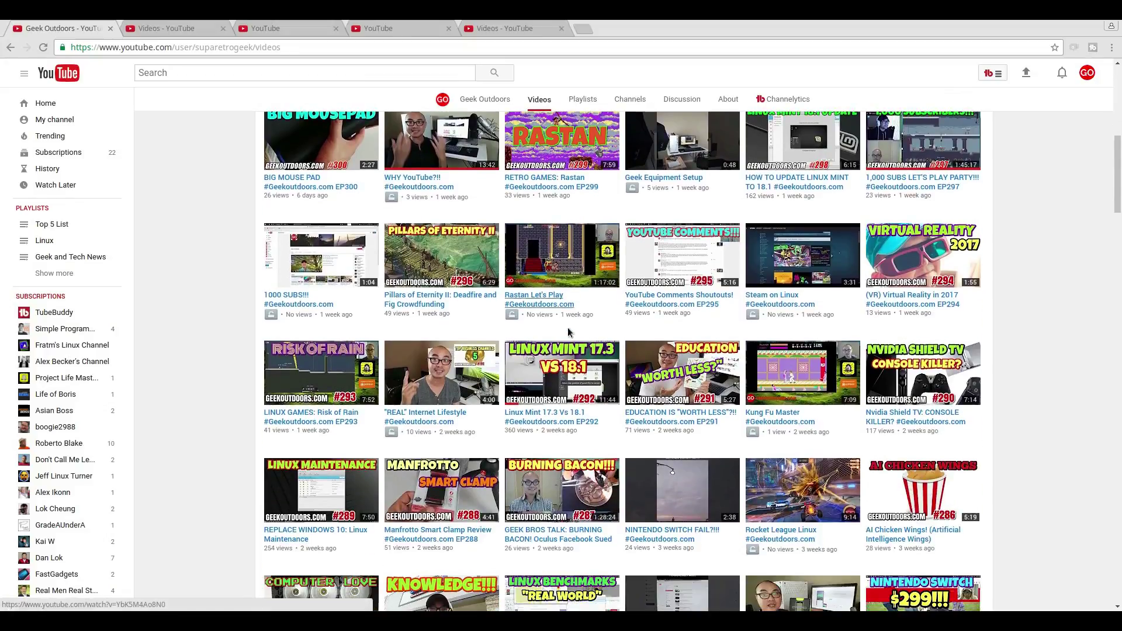
pyautogui.scroll(-4, 568, 332)
pyautogui.click(177, 28)
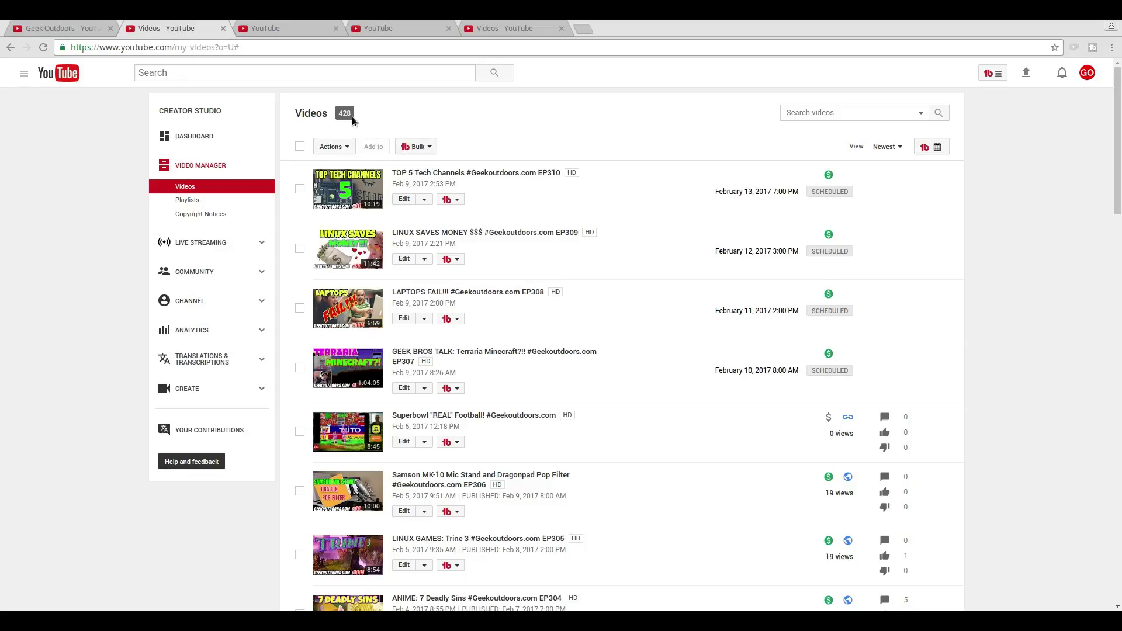
# Step: Return to the Geek Outdoors channel page and browse older uploads before going back to the newest ones
pyautogui.click(91, 29)
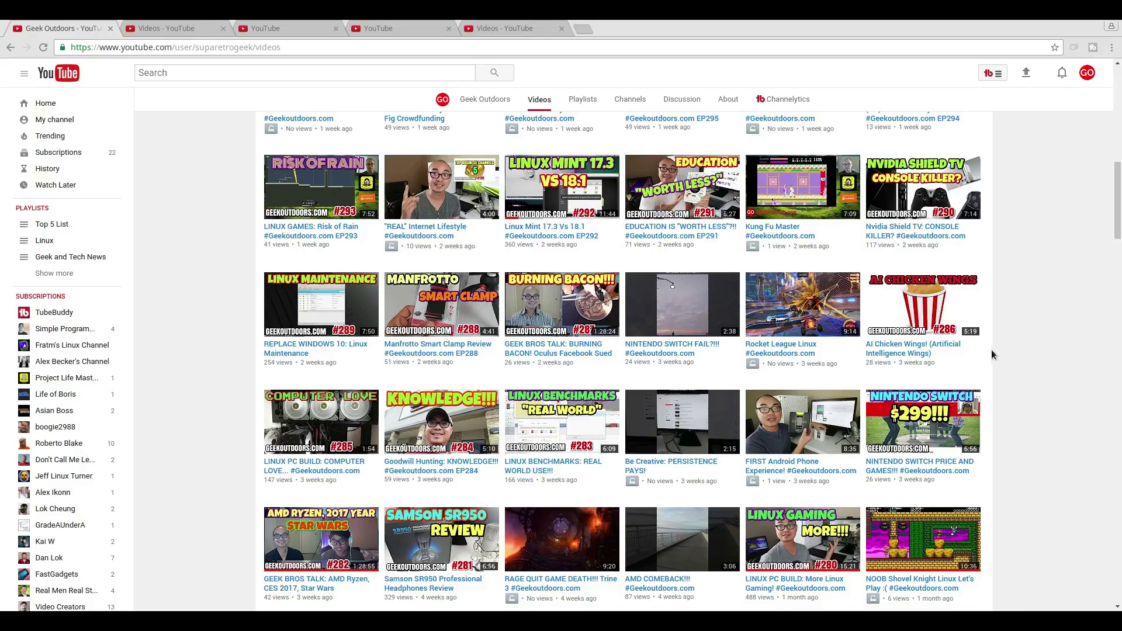
pyautogui.scroll(-7, 993, 348)
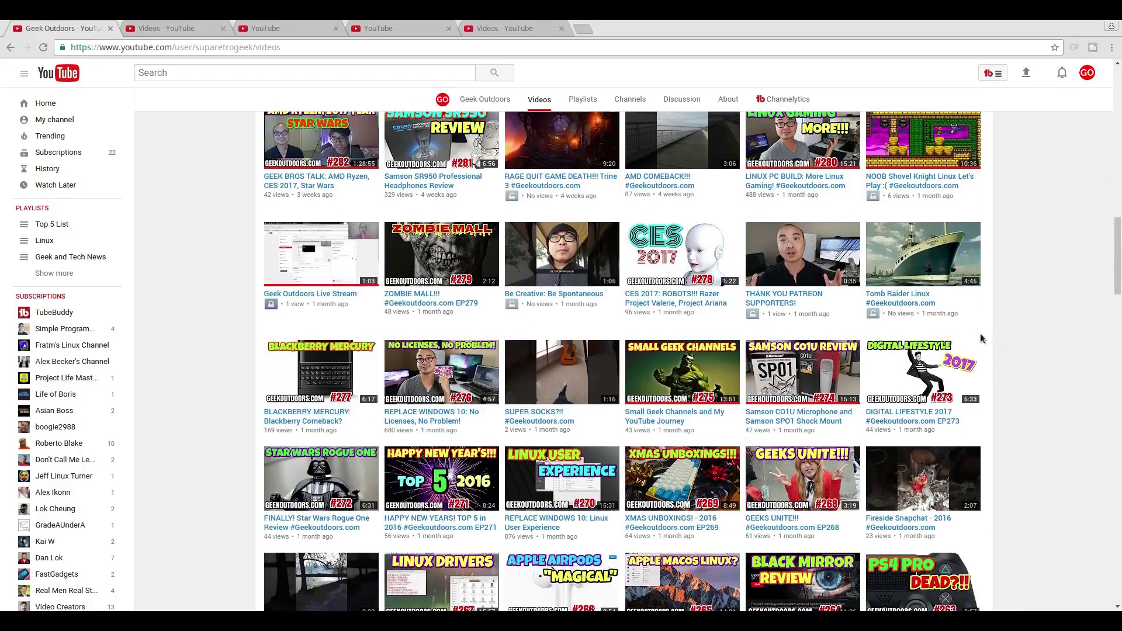
pyautogui.scroll(-3, 979, 334)
pyautogui.scroll(-2, 1058, 381)
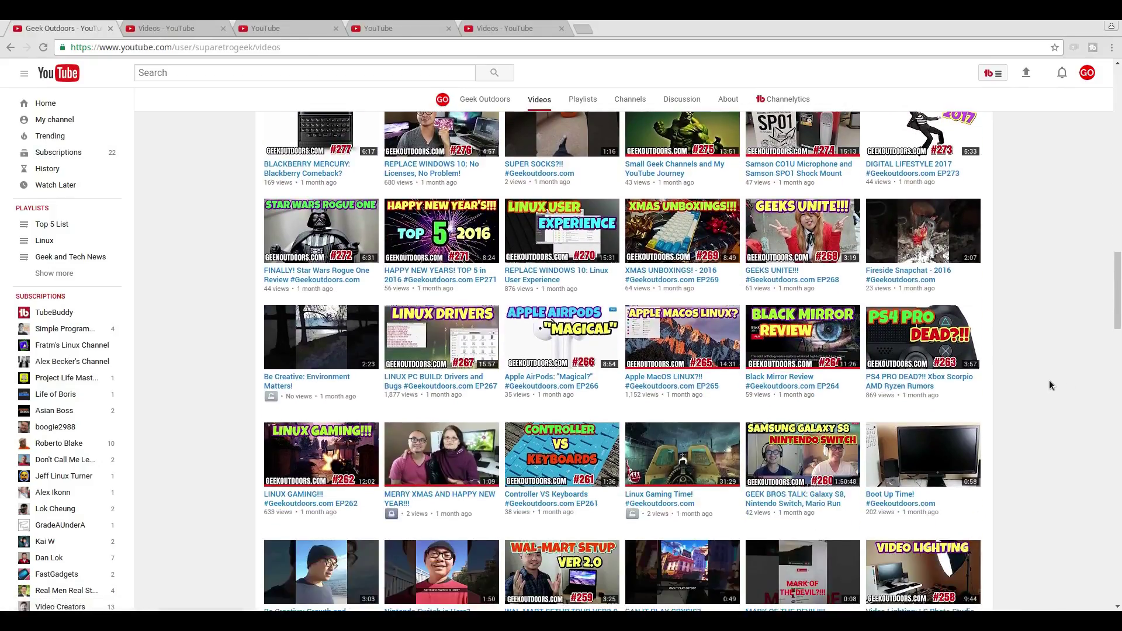
pyautogui.scroll(-4, 1035, 374)
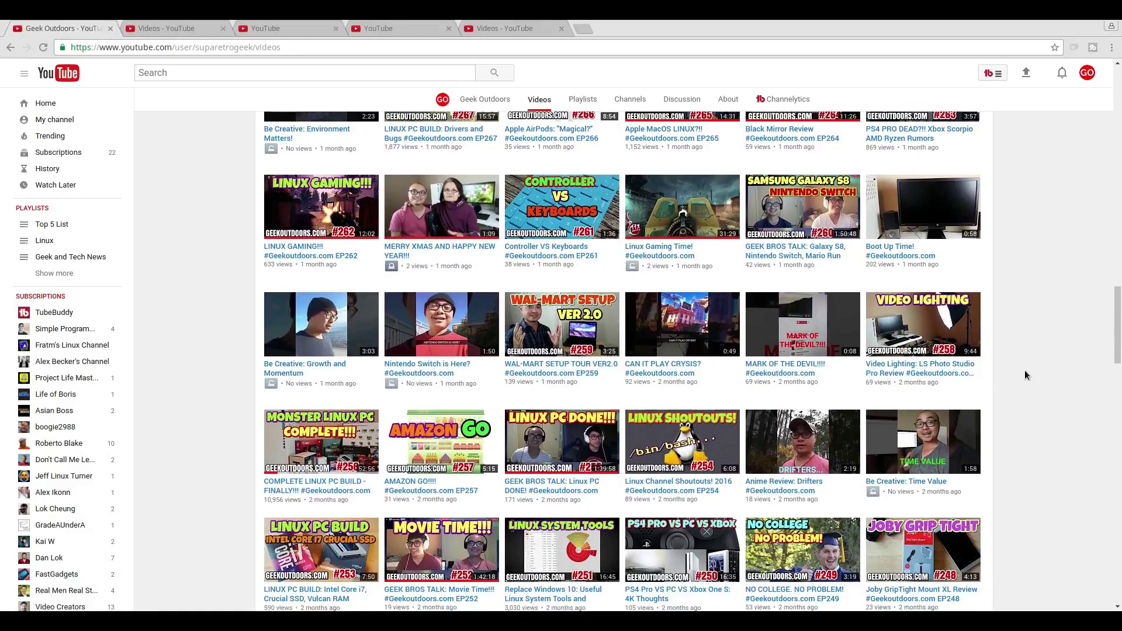
pyautogui.scroll(-4, 1024, 371)
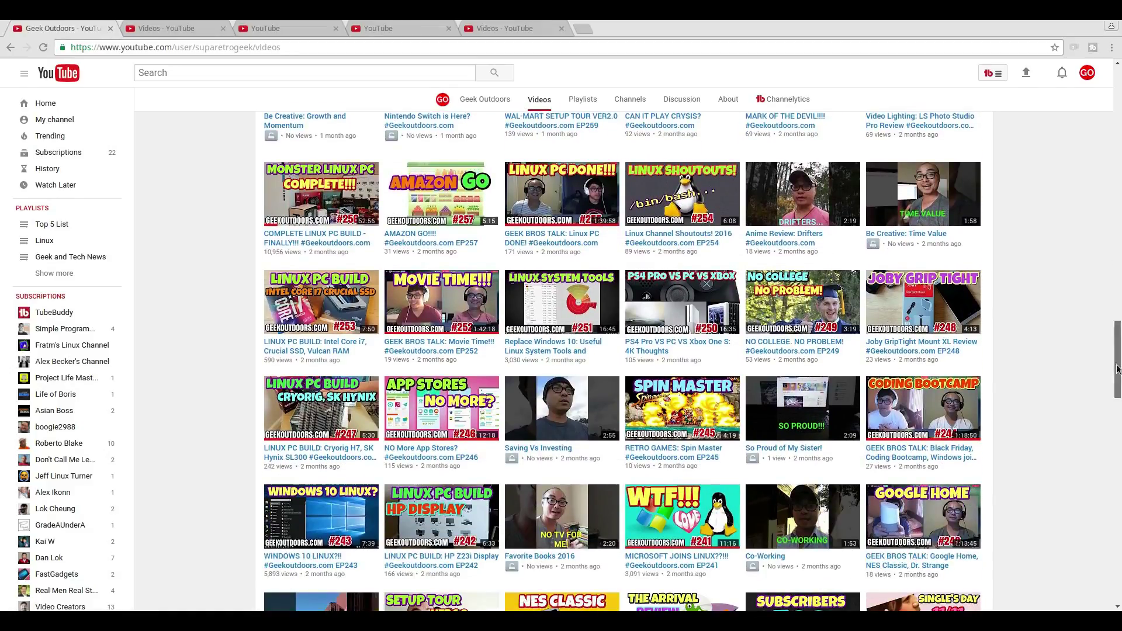
pyautogui.moveTo(1118, 368); pyautogui.dragTo(1120, 308)
pyautogui.scroll(9, 1063, 325)
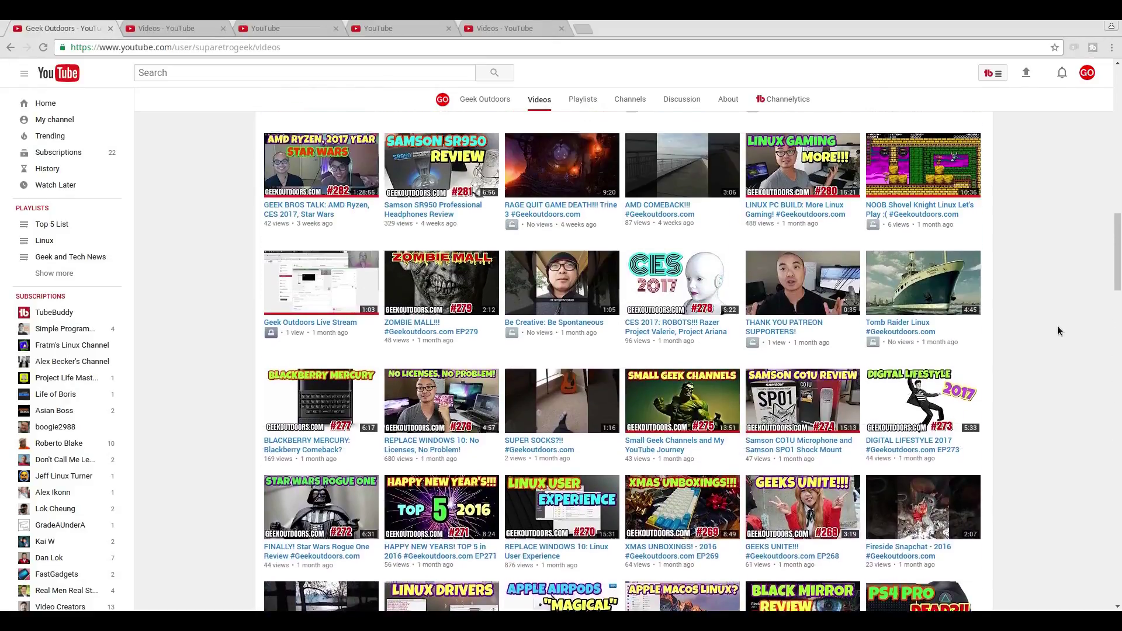
pyautogui.scroll(7, 1033, 325)
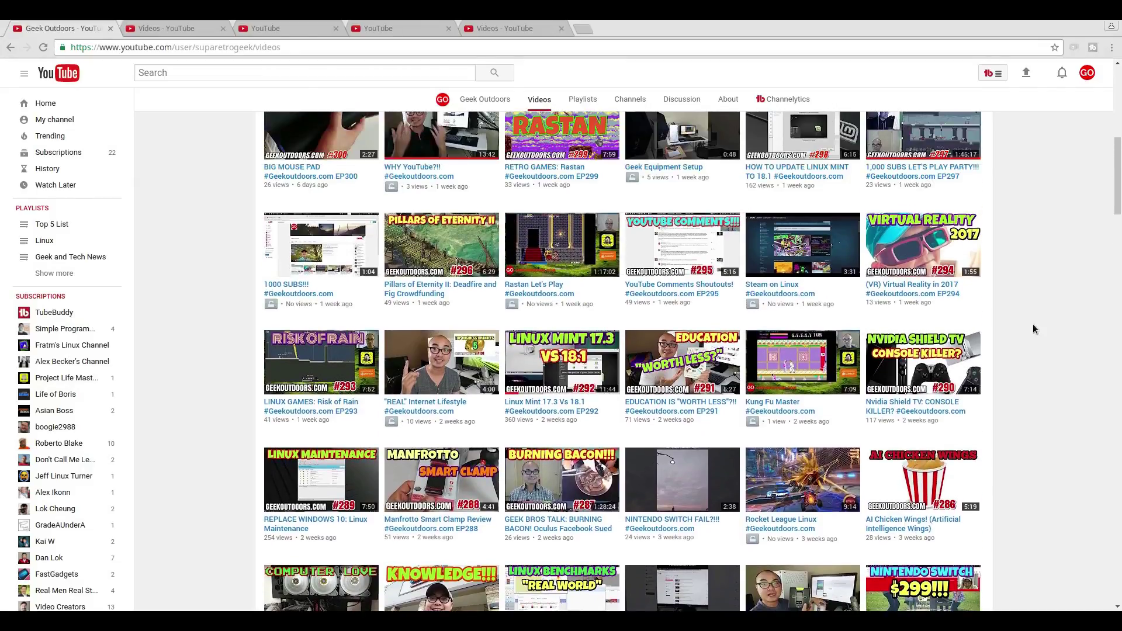
pyautogui.scroll(8, 1033, 329)
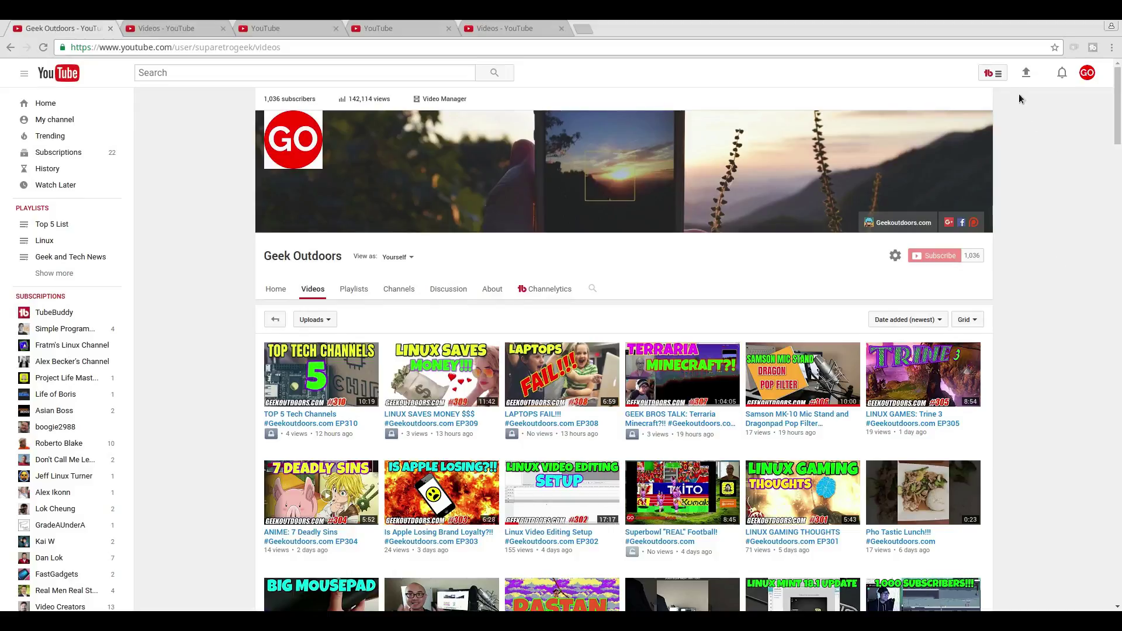
# Step: View the TubeBuddy tools offered for the Geek Outdoors channel page, and close the TubeBuddy overview
pyautogui.click(997, 74)
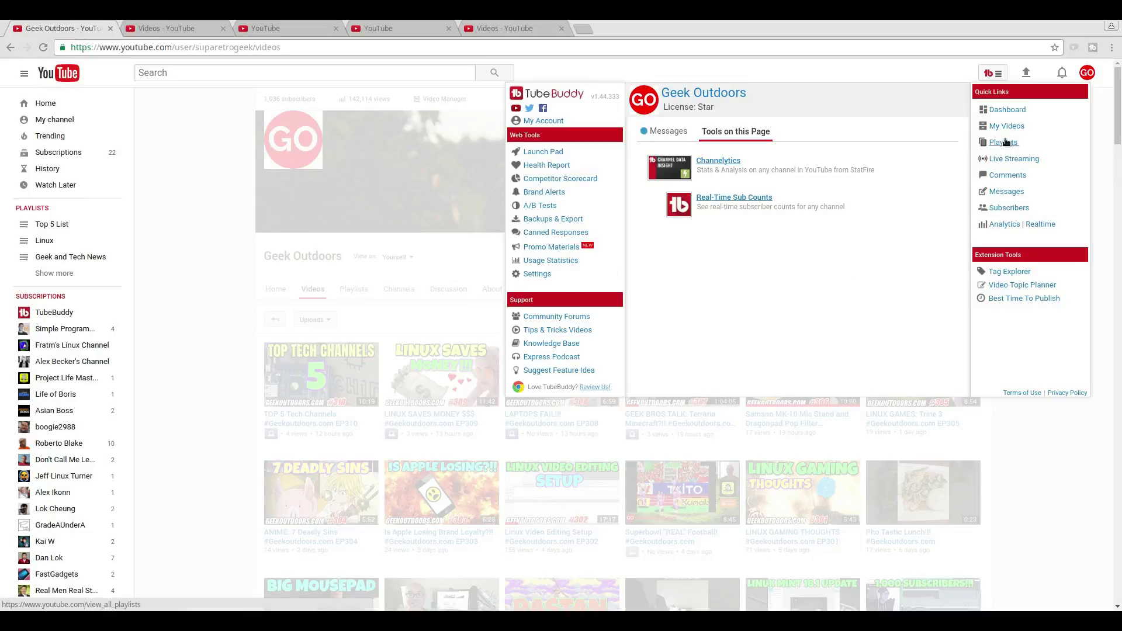
pyautogui.click(1027, 447)
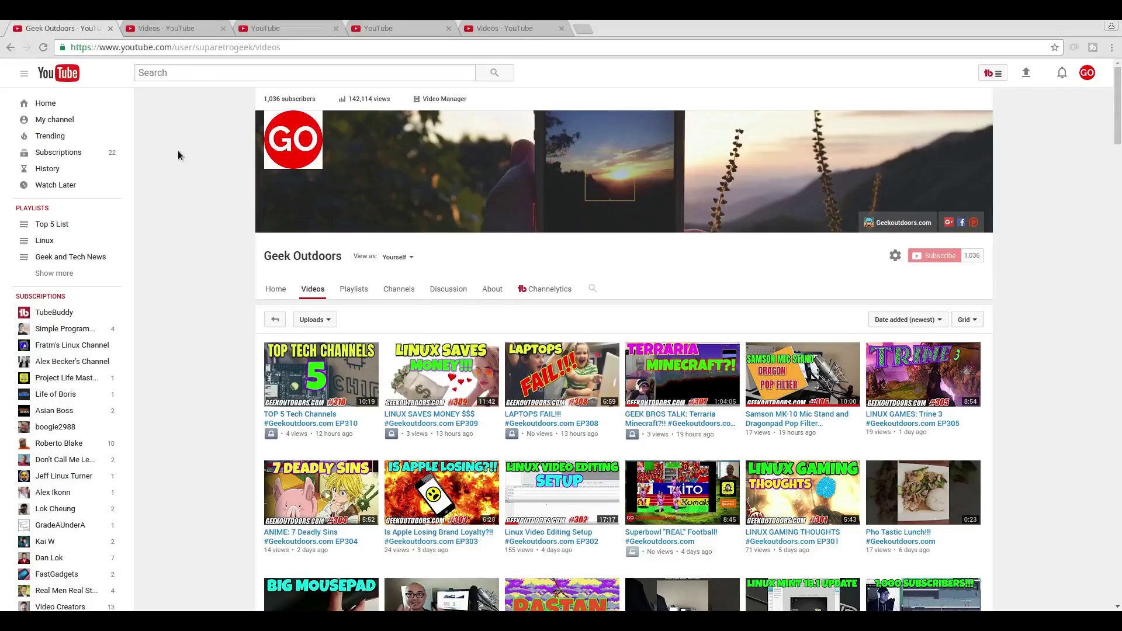
pyautogui.scroll(-3, 1015, 212)
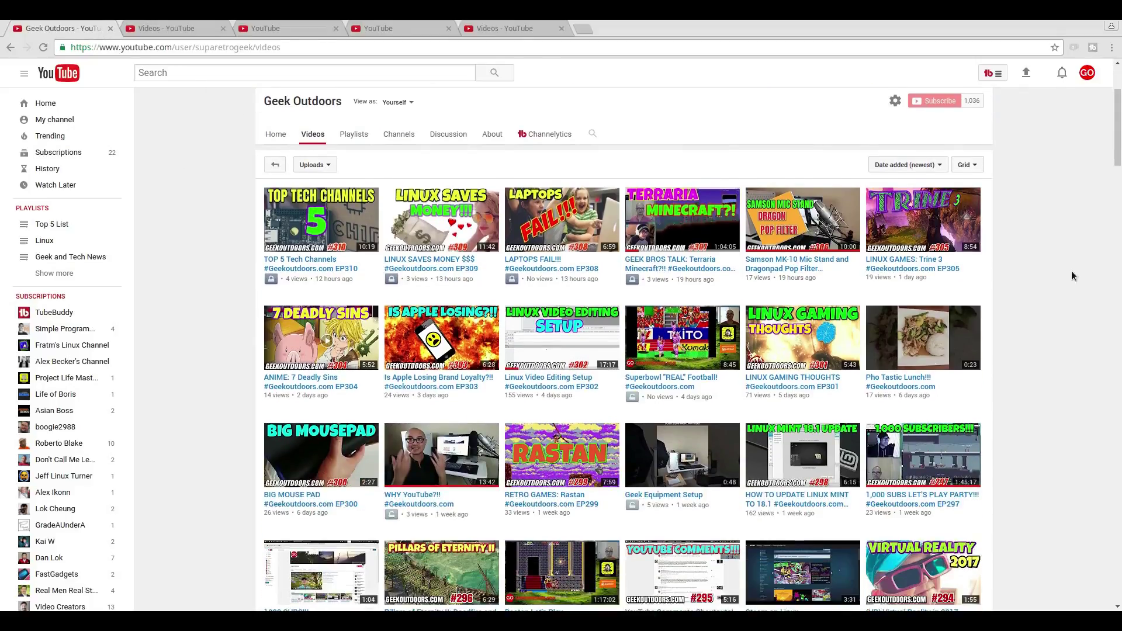
pyautogui.scroll(3, 1071, 272)
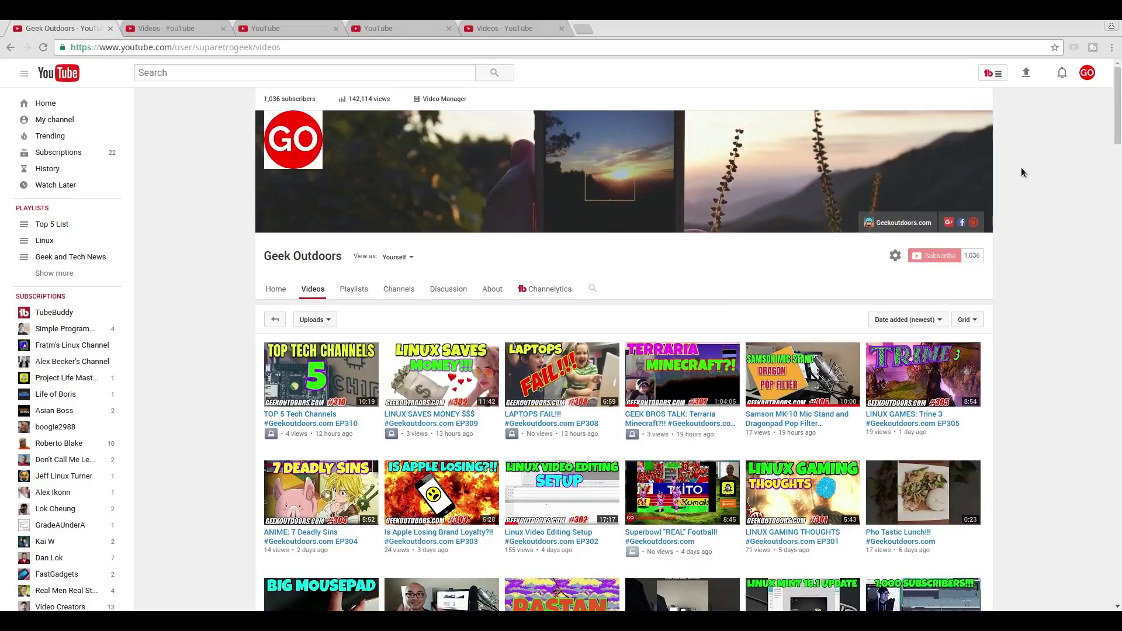
pyautogui.click(995, 75)
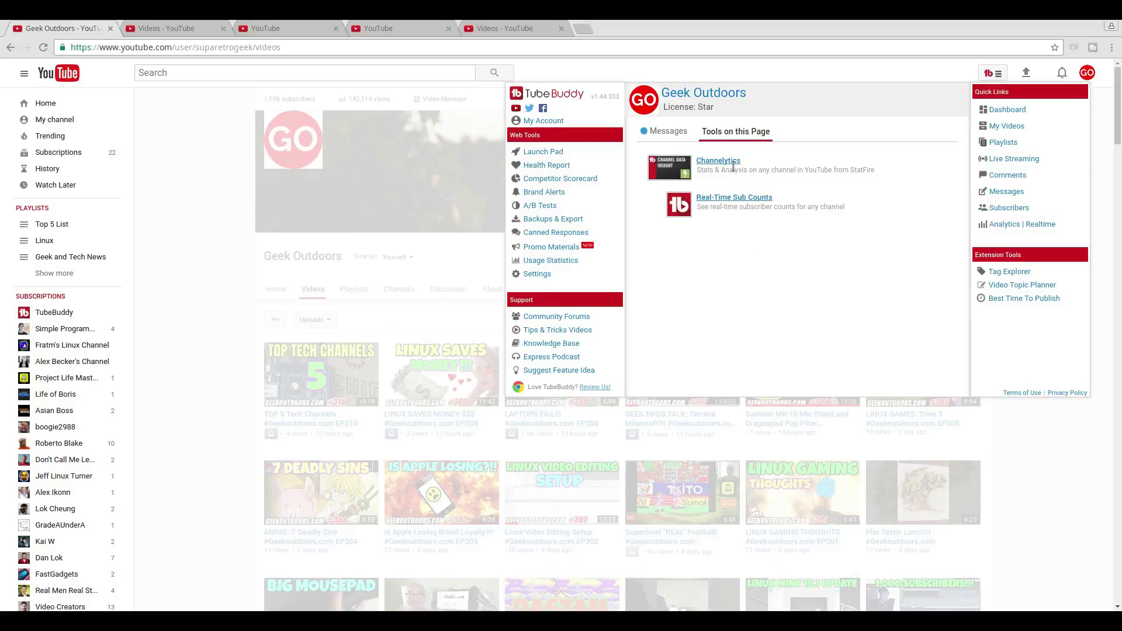
pyautogui.click(1032, 451)
# Step: Go to the Video Manager list and review the TubeBuddy tools available for that page
pyautogui.click(154, 31)
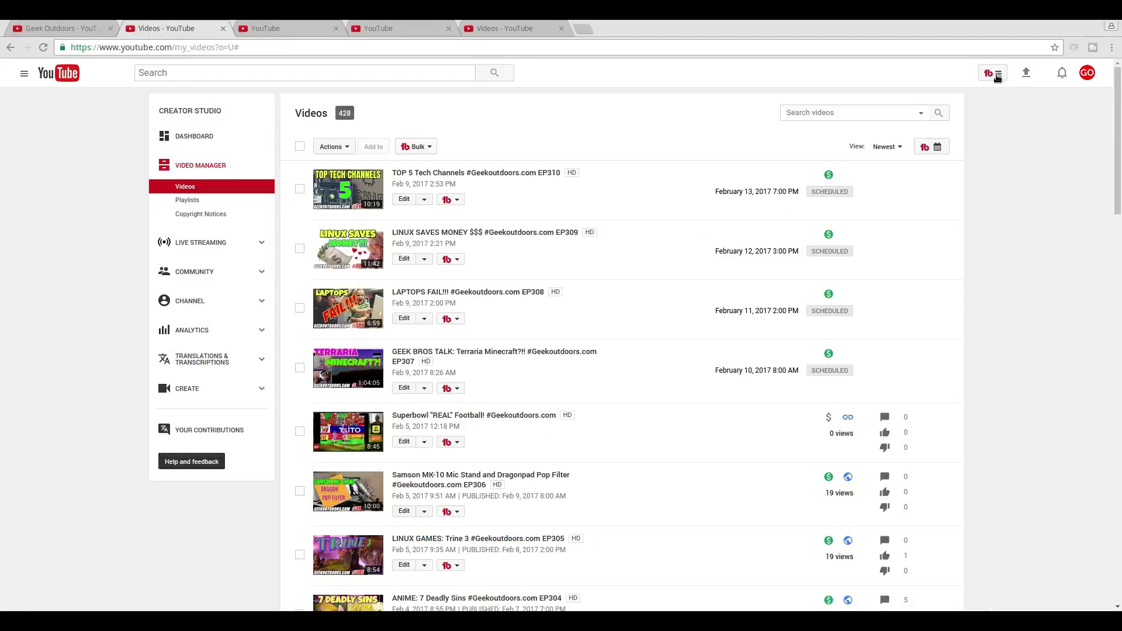
pyautogui.click(993, 75)
pyautogui.scroll(10, 758, 328)
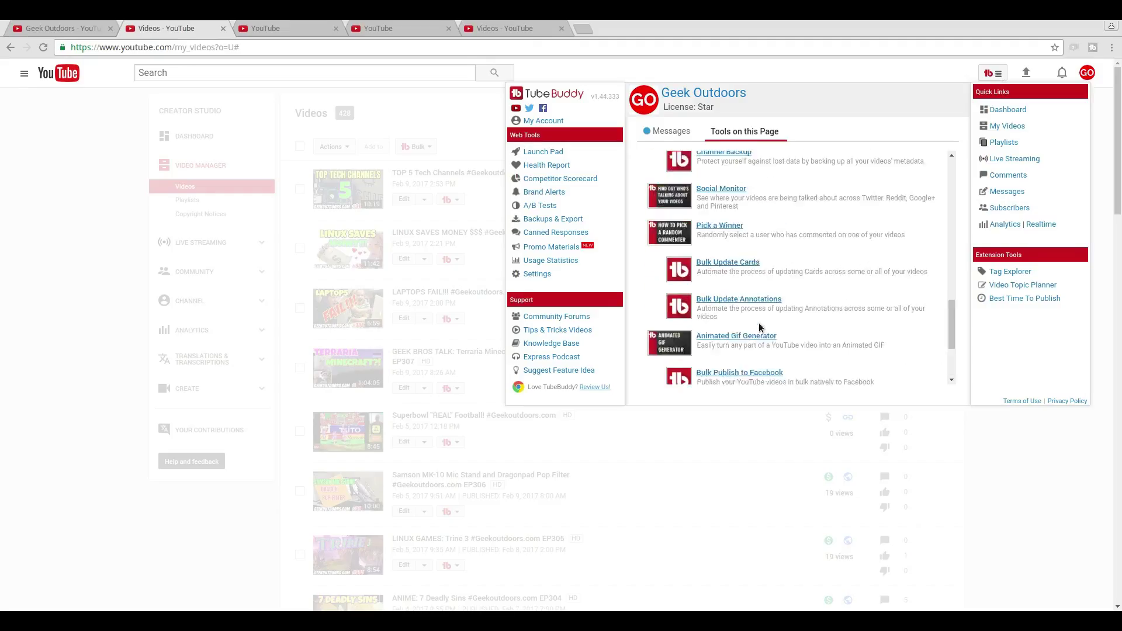
pyautogui.scroll(5, 748, 304)
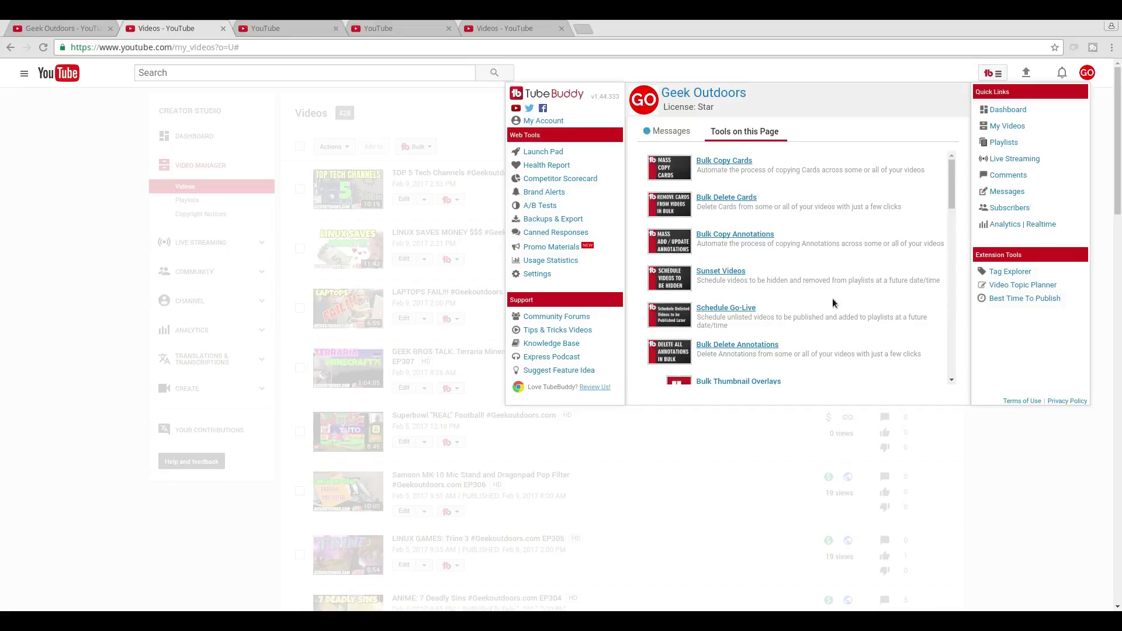
pyautogui.click(1009, 474)
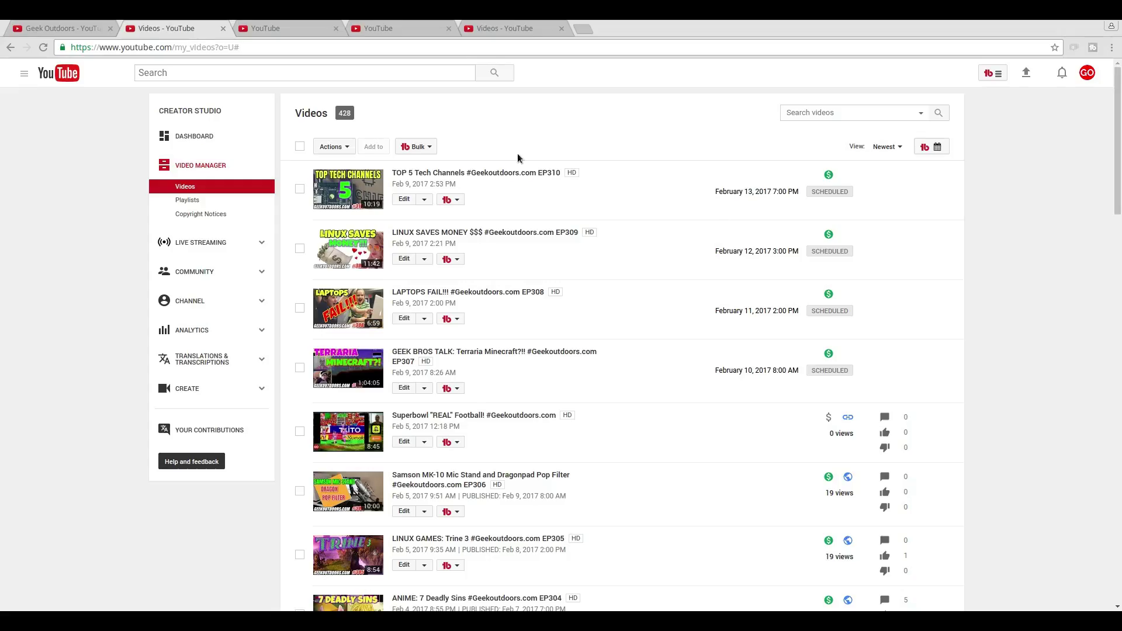
# Step: Go to the Upload Defaults page and check which TubeBuddy tools it offers
pyautogui.click(272, 34)
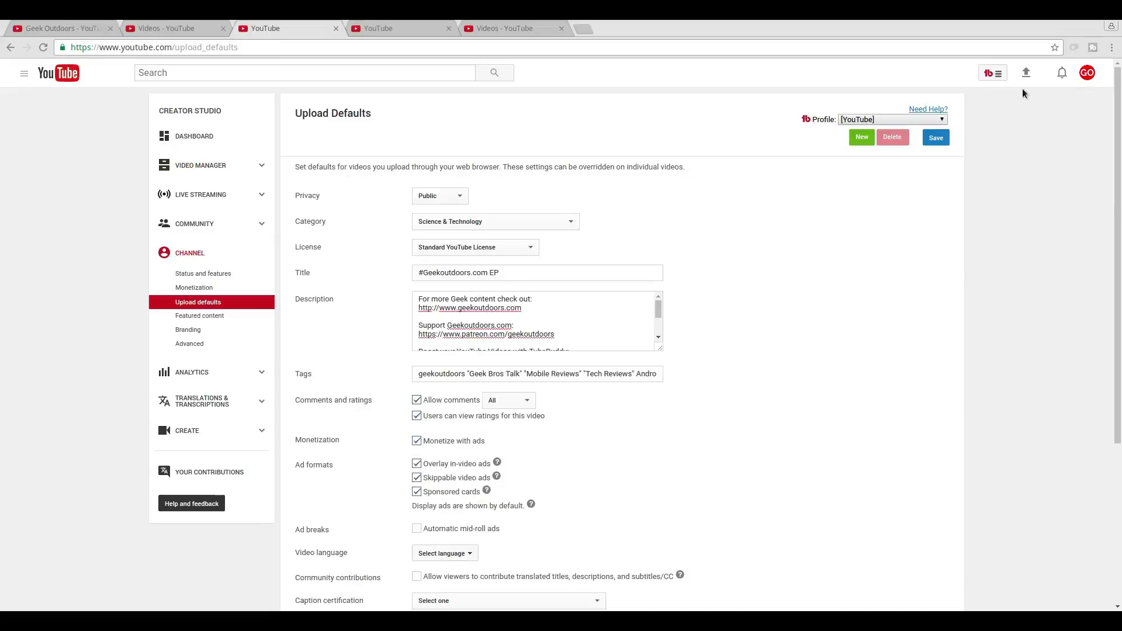
pyautogui.click(993, 73)
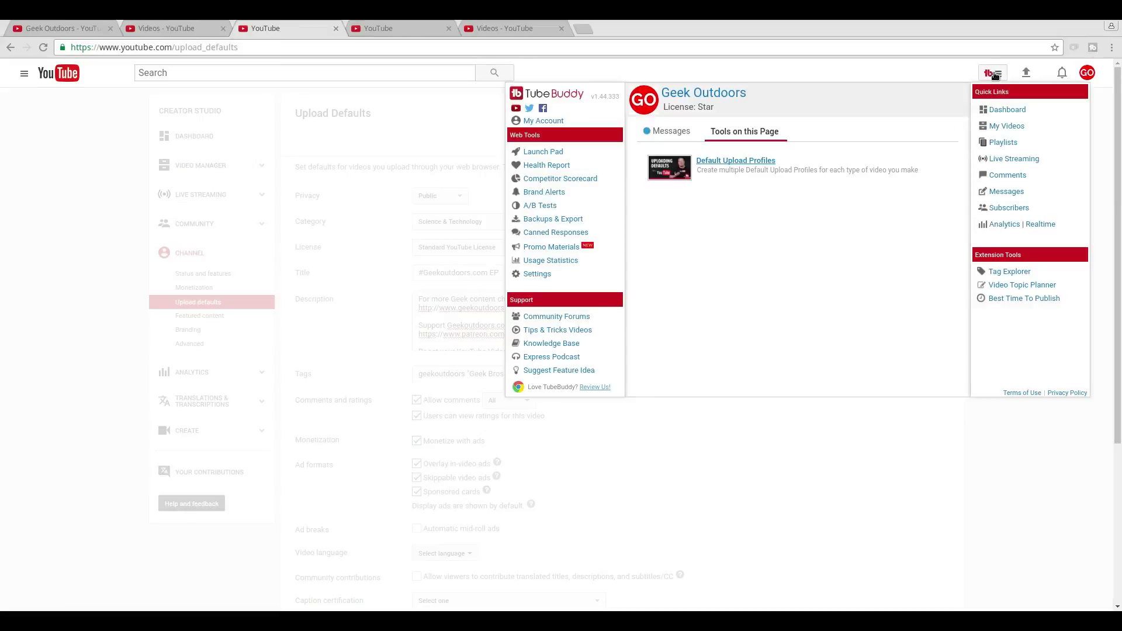
pyautogui.click(1019, 461)
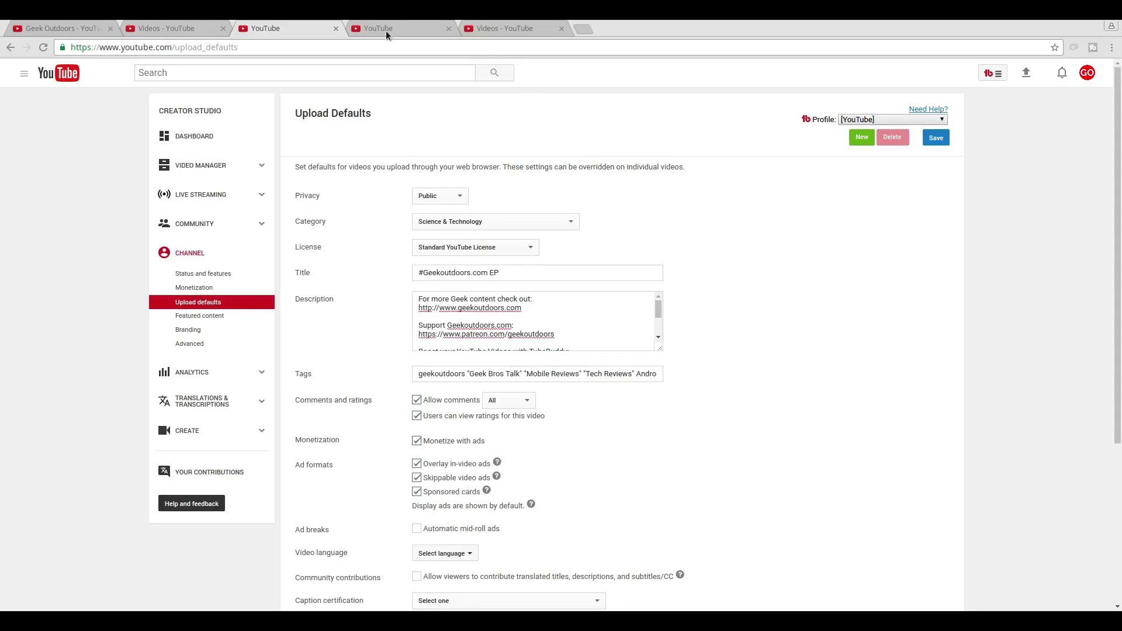
# Step: Go to the edit page of the "COMPLETE LINUX PC BUILD" video and review its available TubeBuddy tools
pyautogui.click(386, 30)
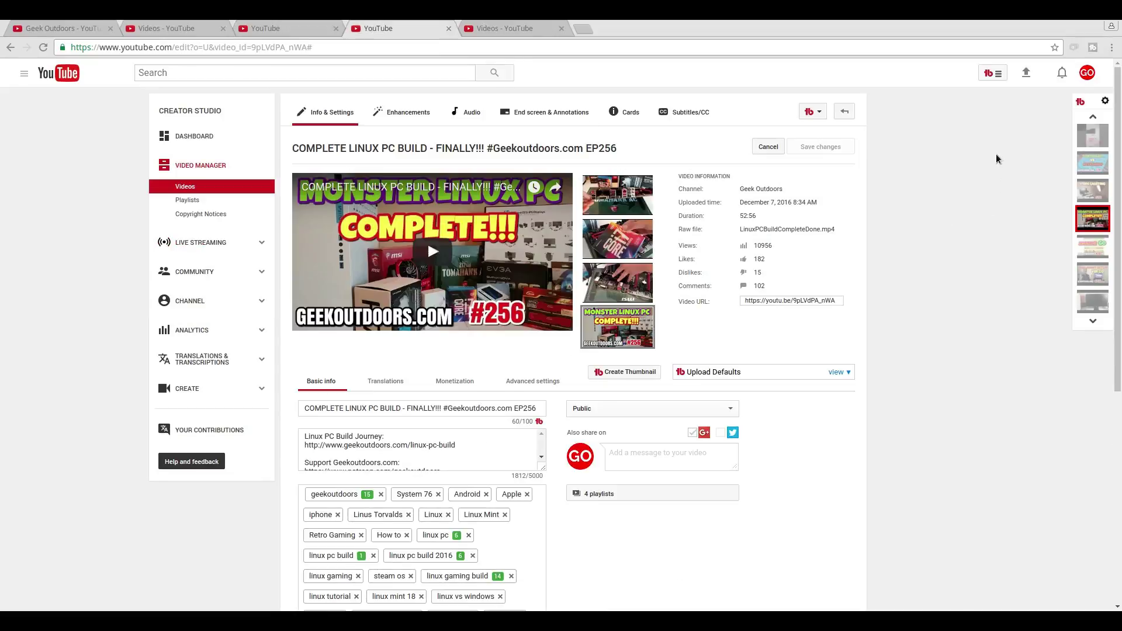
pyautogui.click(997, 74)
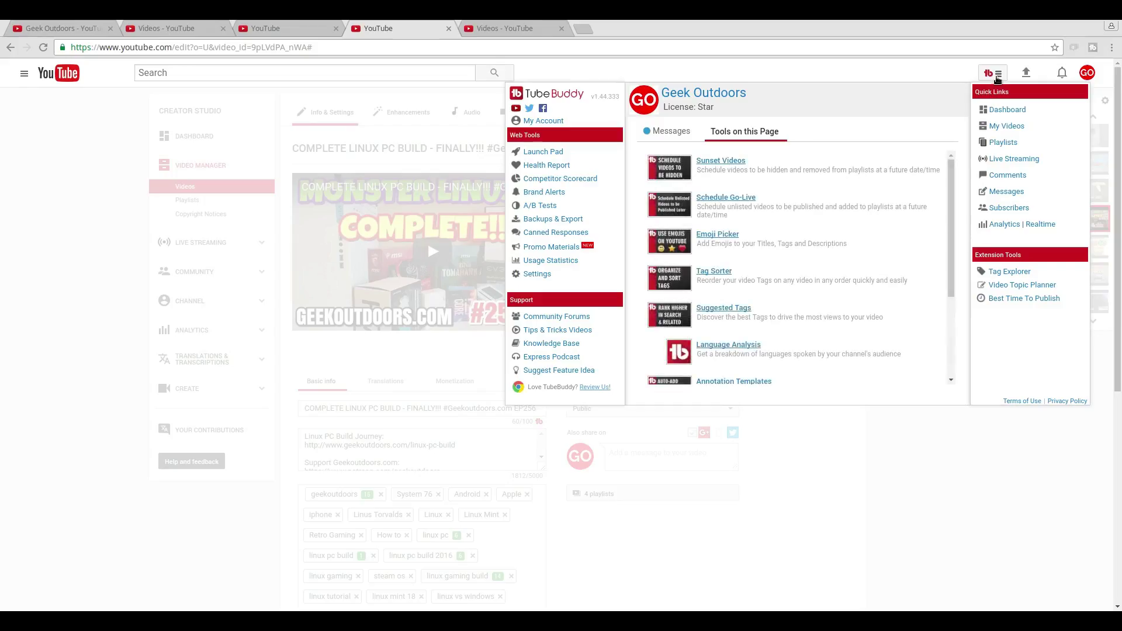
pyautogui.scroll(-3, 845, 248)
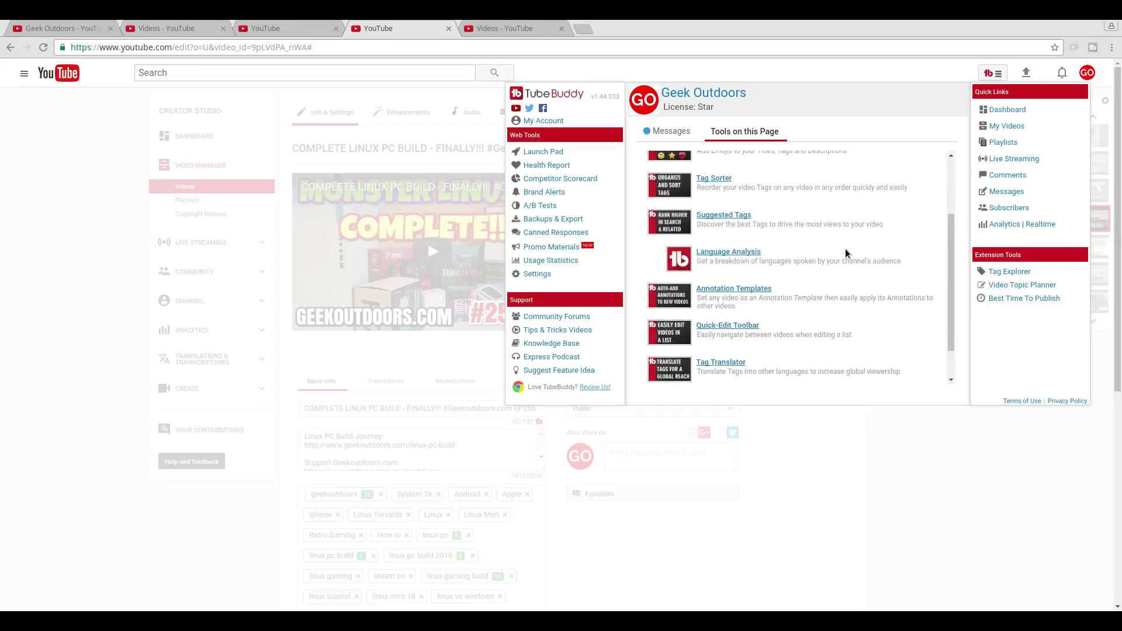
pyautogui.scroll(3, 828, 248)
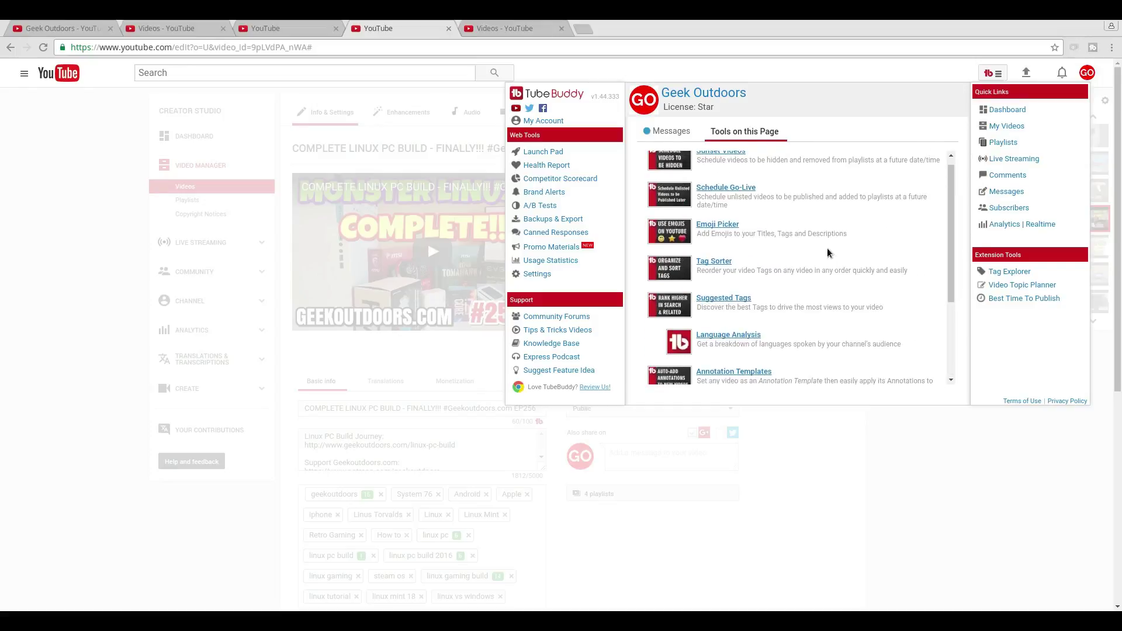
pyautogui.click(932, 497)
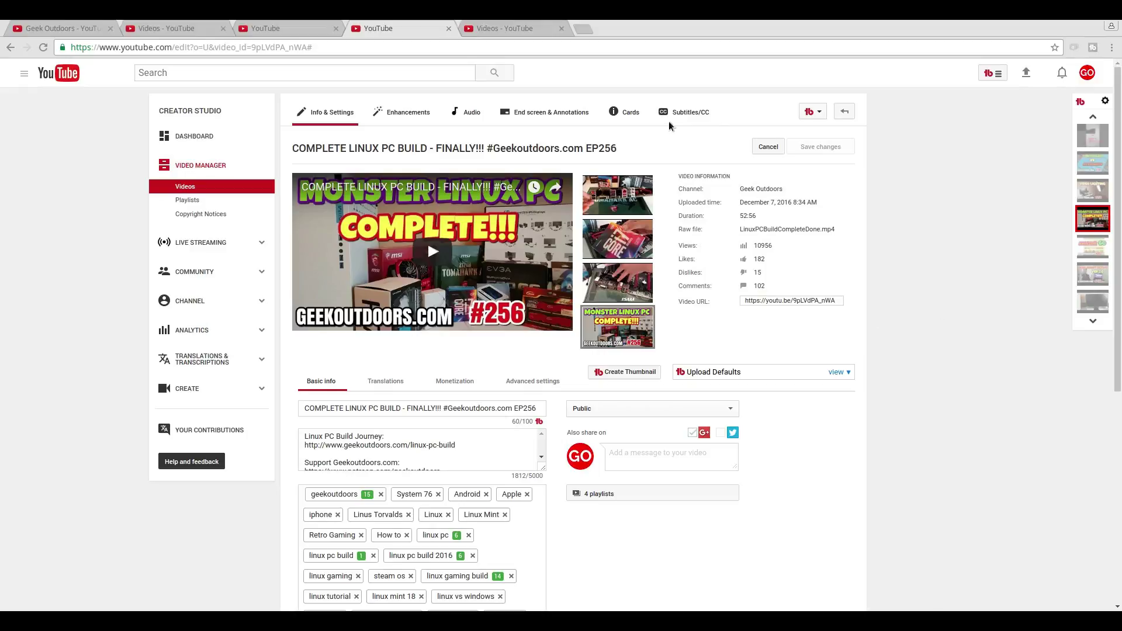
# Step: Revisit the Geek Outdoors channel page and return to the Video Manager list
pyautogui.click(52, 32)
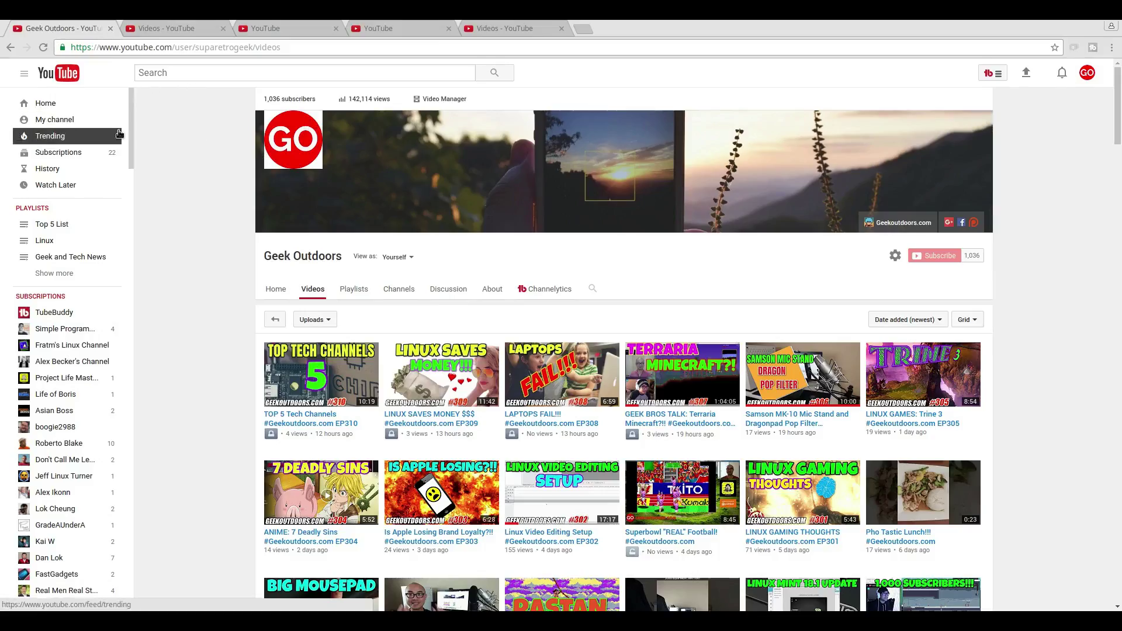
pyautogui.click(177, 29)
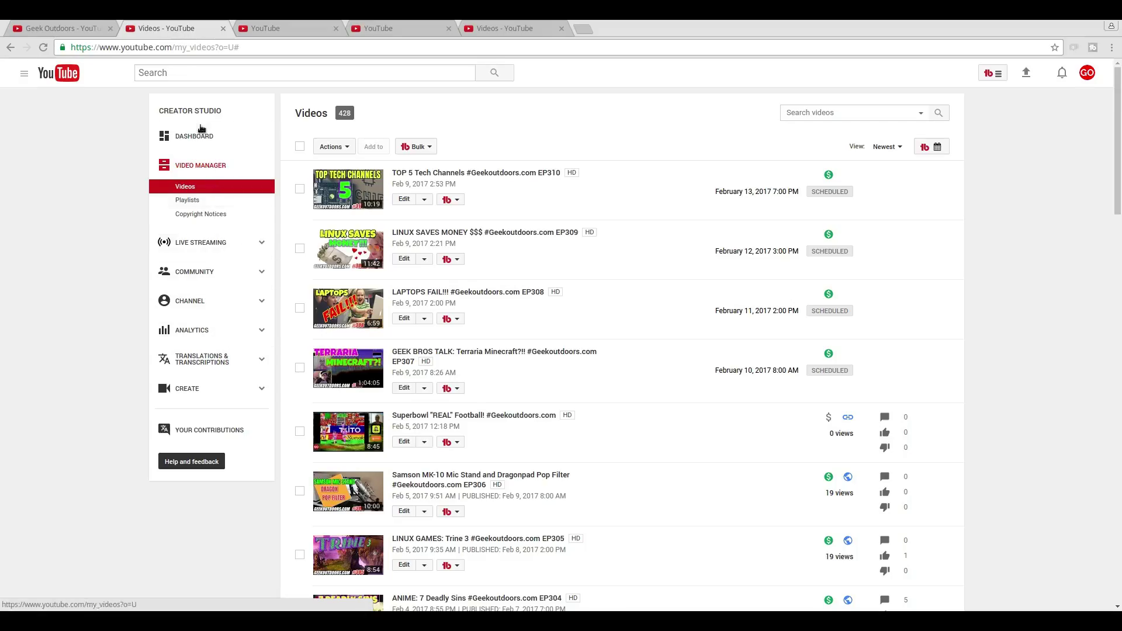
# Step: Go to the Geek Outdoors channel page and review the TubeBuddy tools and quick links available there
pyautogui.click(59, 28)
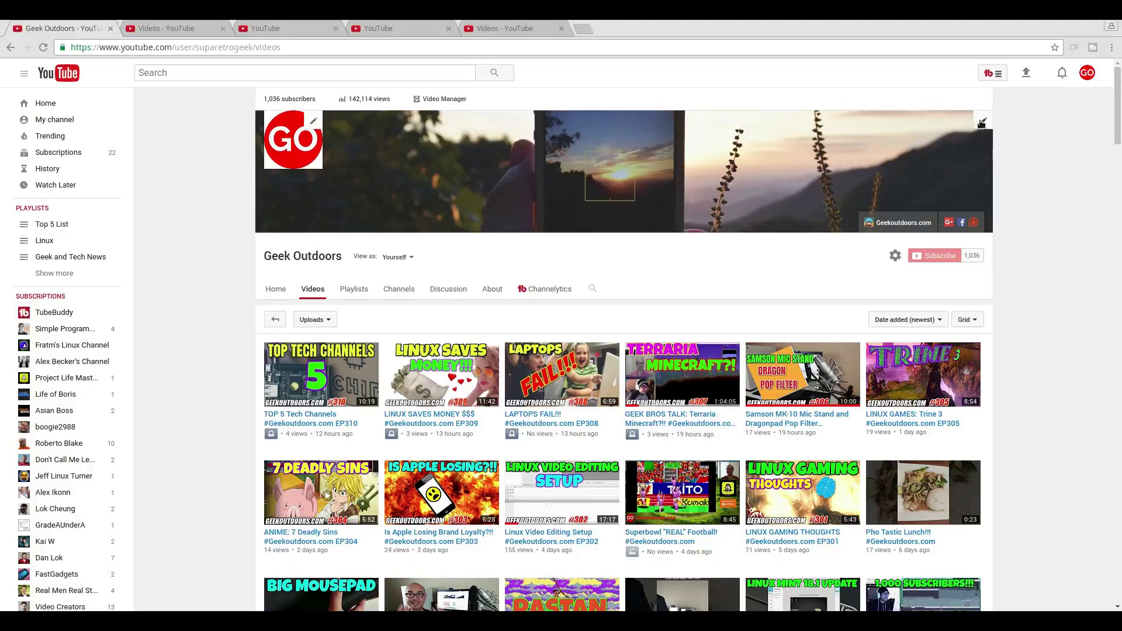
pyautogui.click(1000, 78)
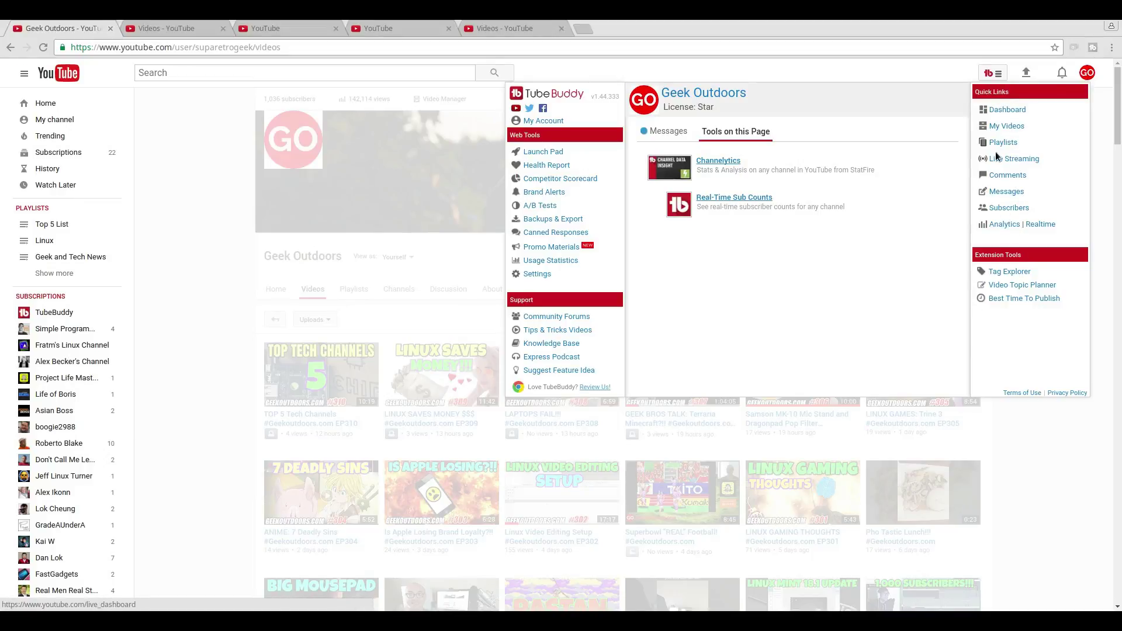
pyautogui.click(1061, 450)
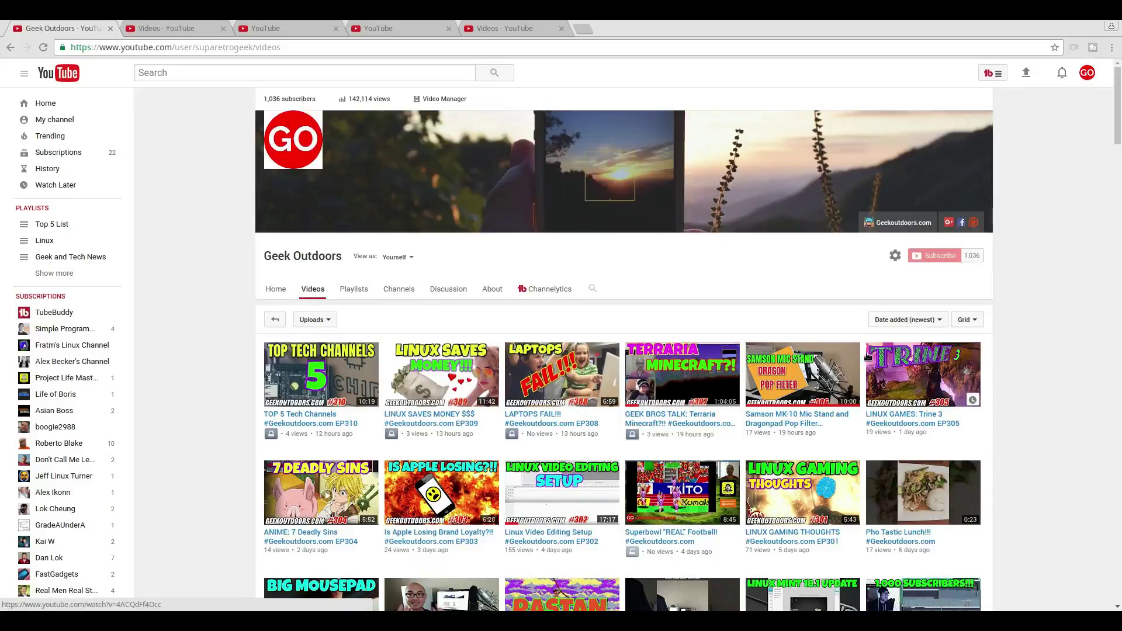
# Step: Go to the Upload Defaults page and read through its default settings and description text
pyautogui.click(168, 33)
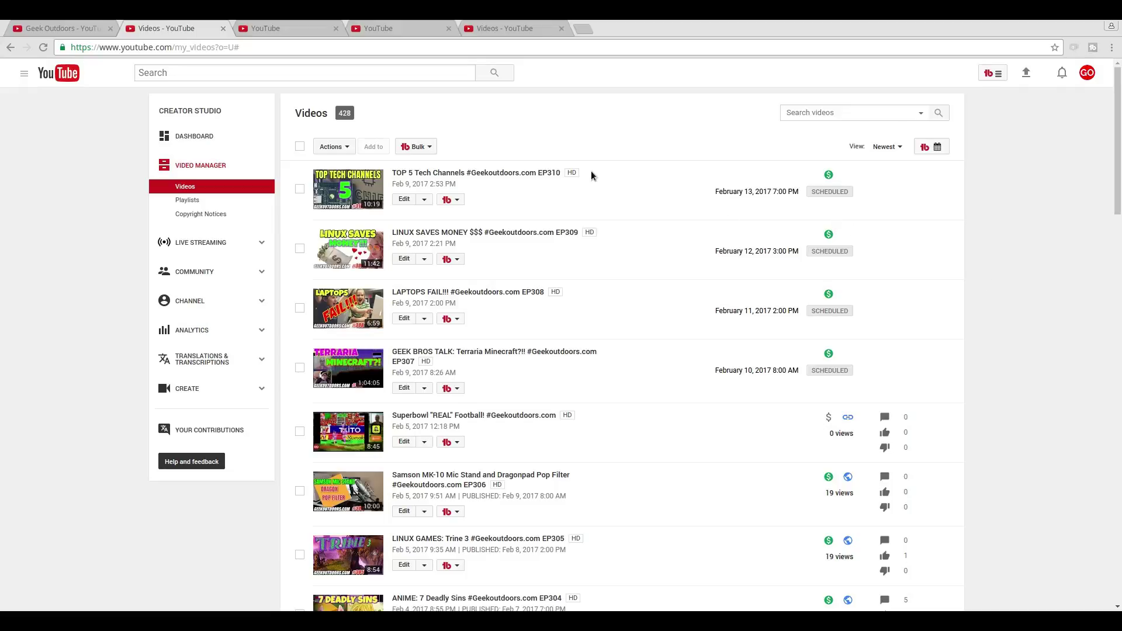
pyautogui.click(284, 32)
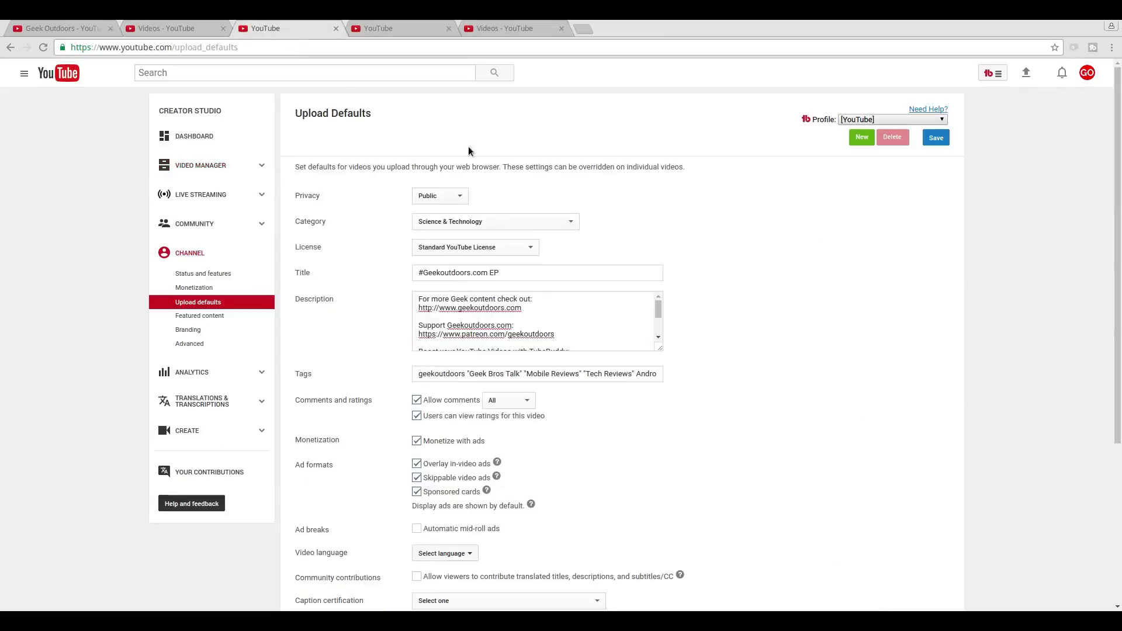
pyautogui.scroll(-3, 1007, 327)
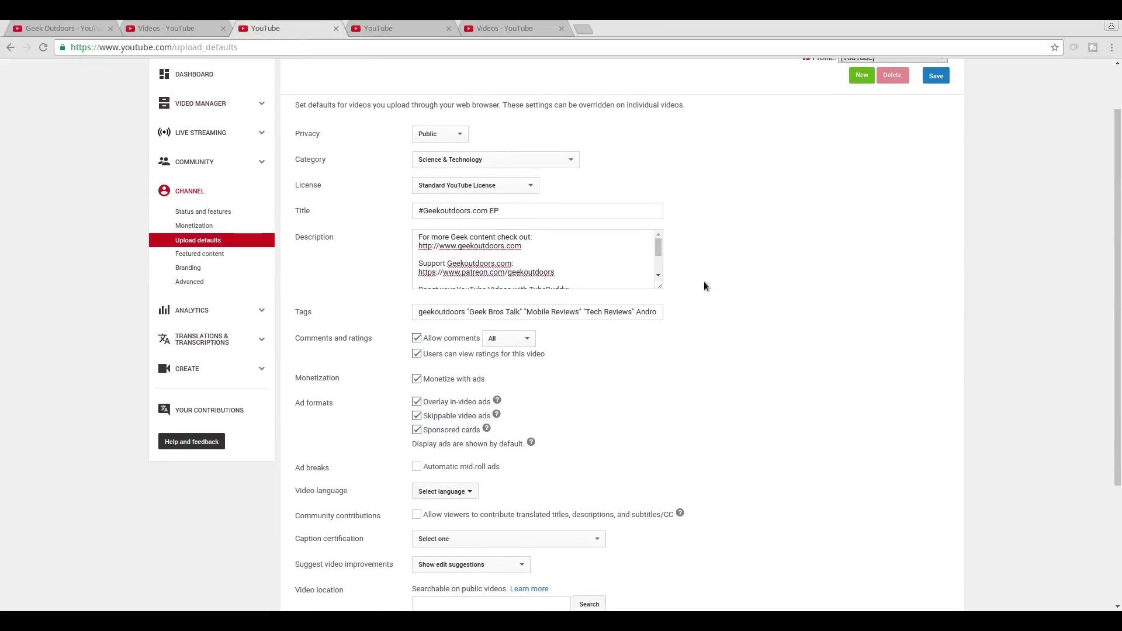
pyautogui.scroll(3, 728, 285)
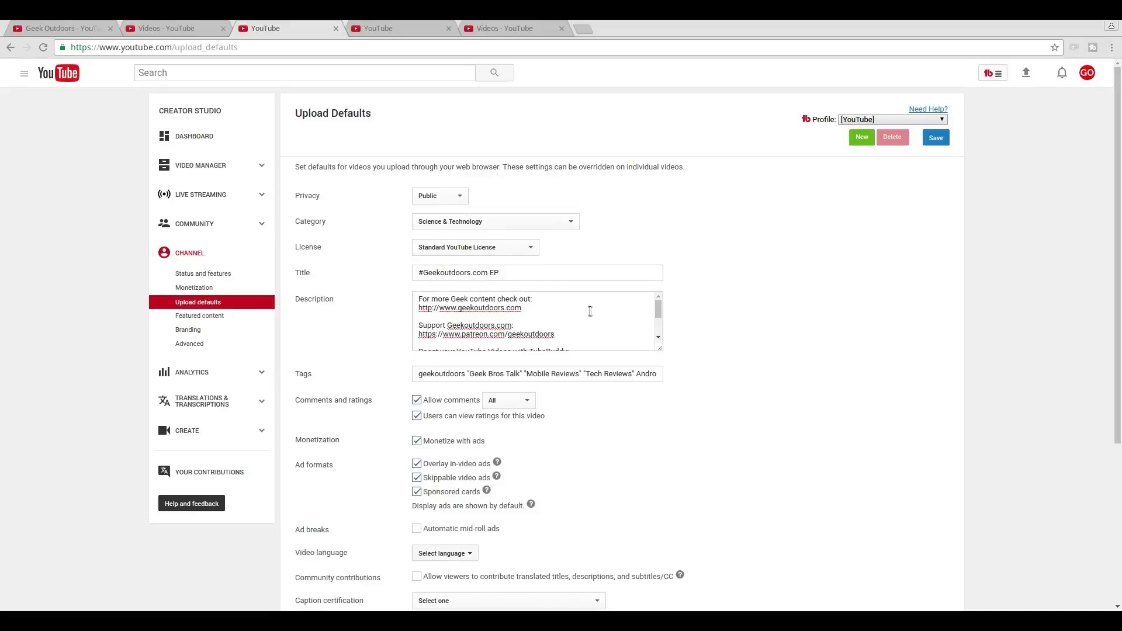
pyautogui.scroll(-2, 588, 310)
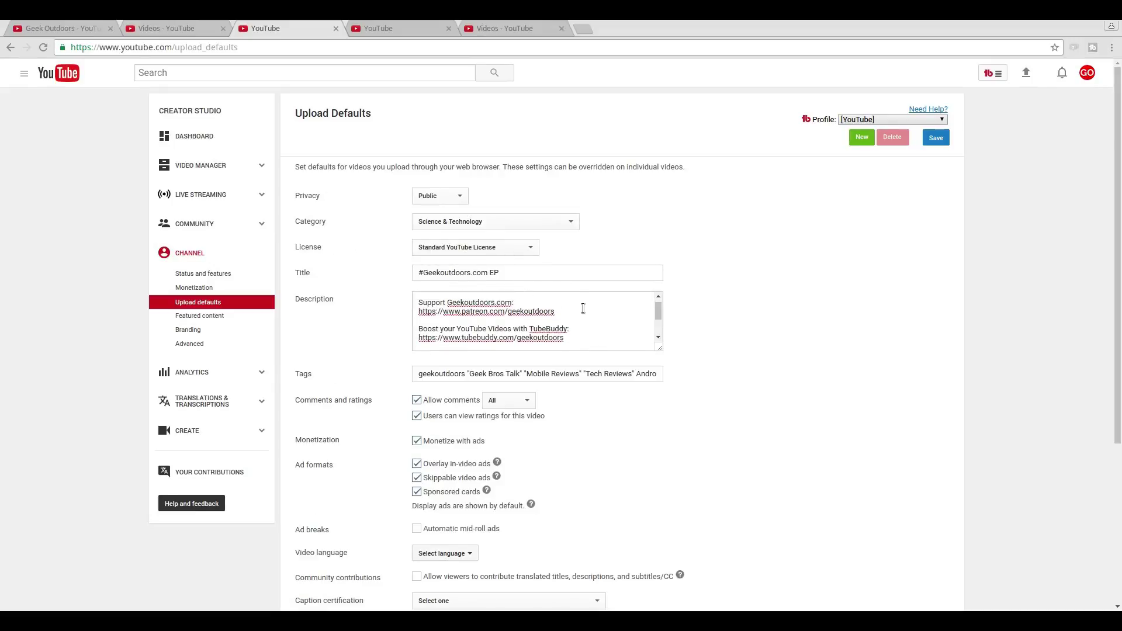
pyautogui.scroll(2, 583, 308)
pyautogui.scroll(-2, 582, 308)
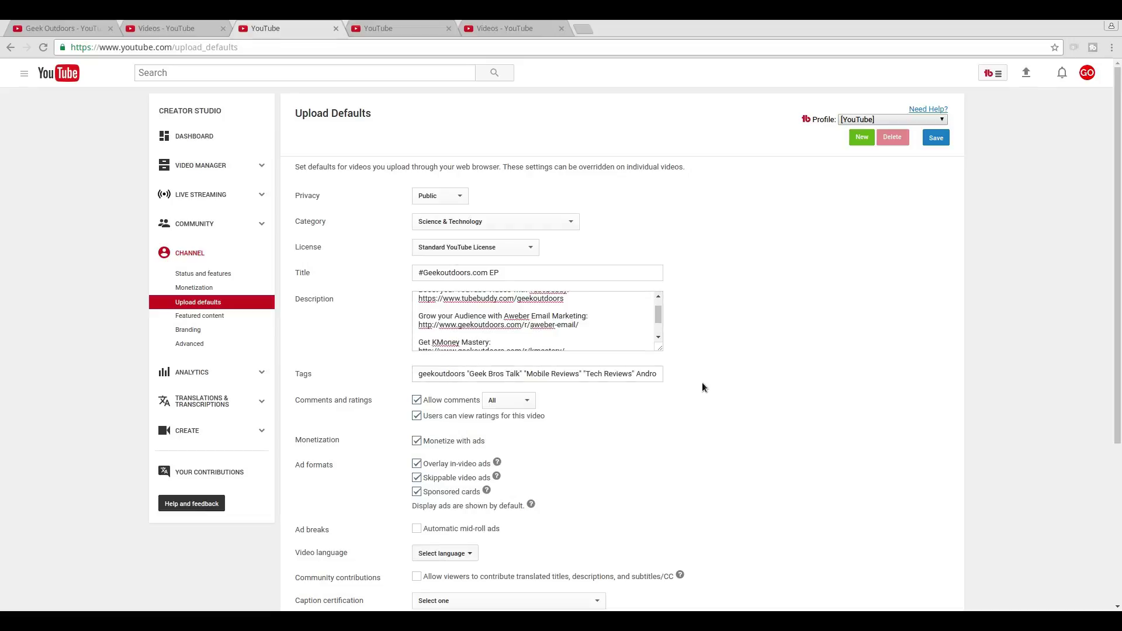
pyautogui.scroll(-3, 557, 324)
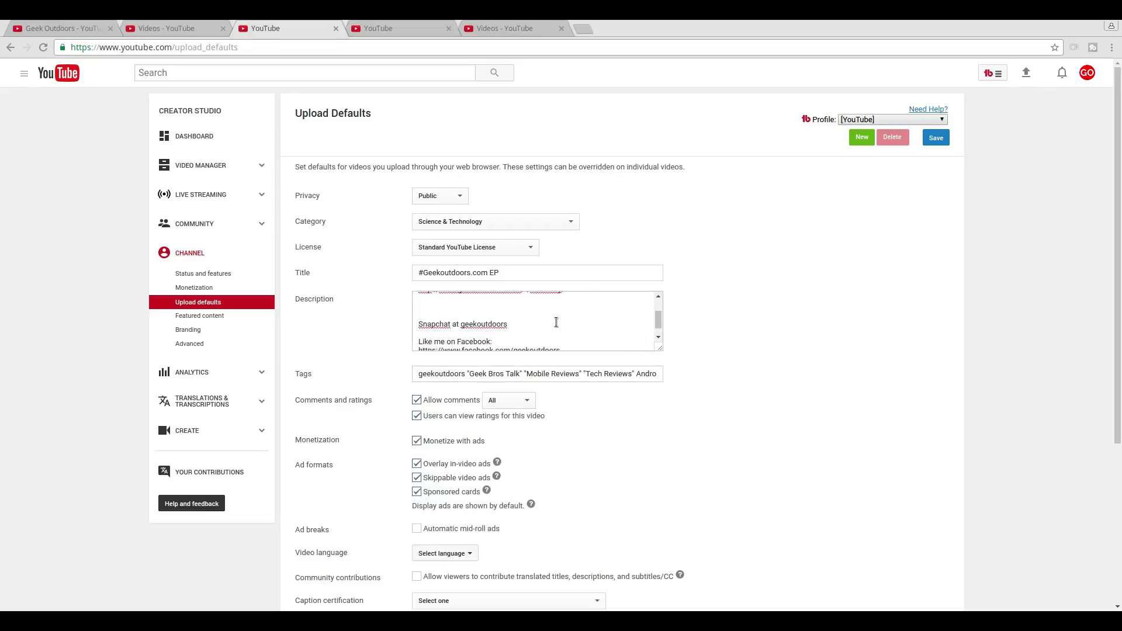
pyautogui.scroll(5, 556, 322)
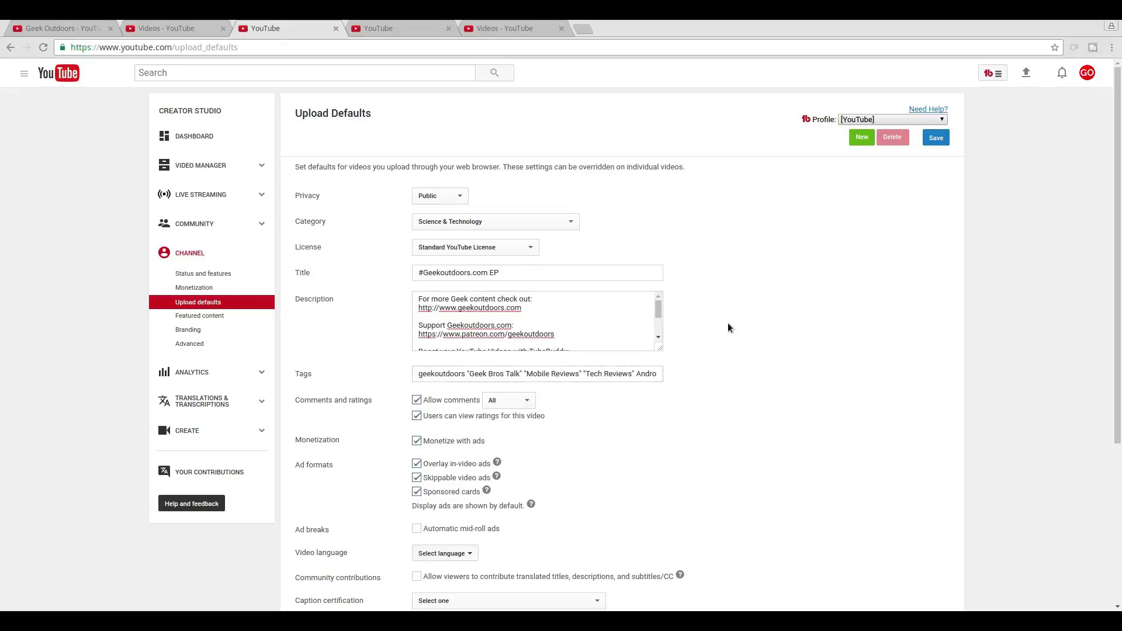
pyautogui.scroll(-1, 724, 316)
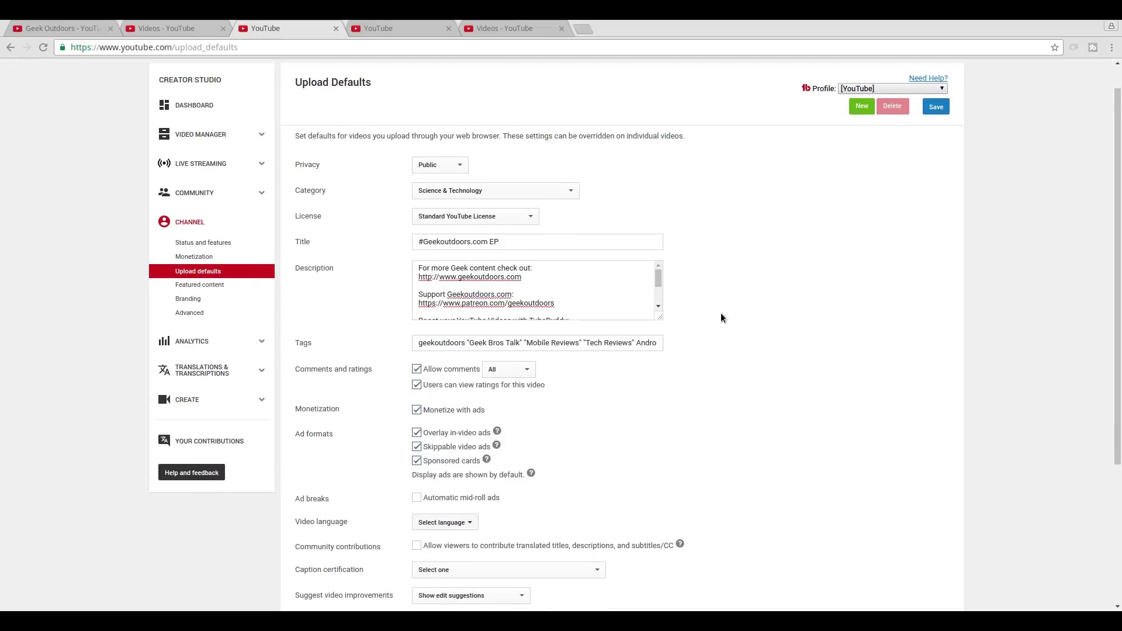
pyautogui.scroll(1, 721, 317)
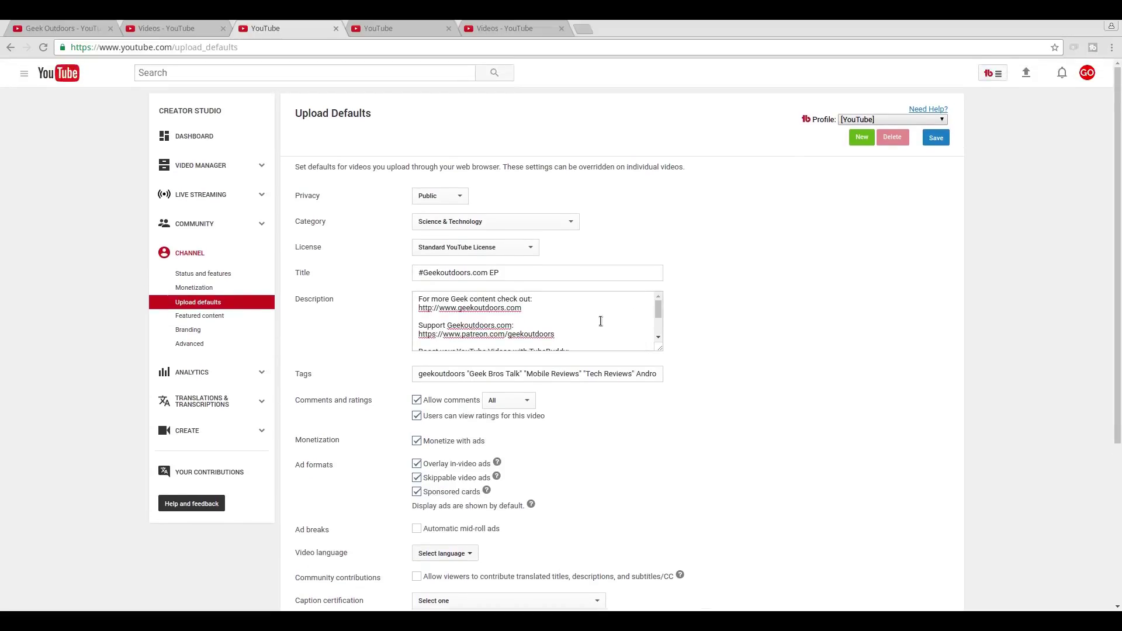
pyautogui.scroll(-1, 572, 325)
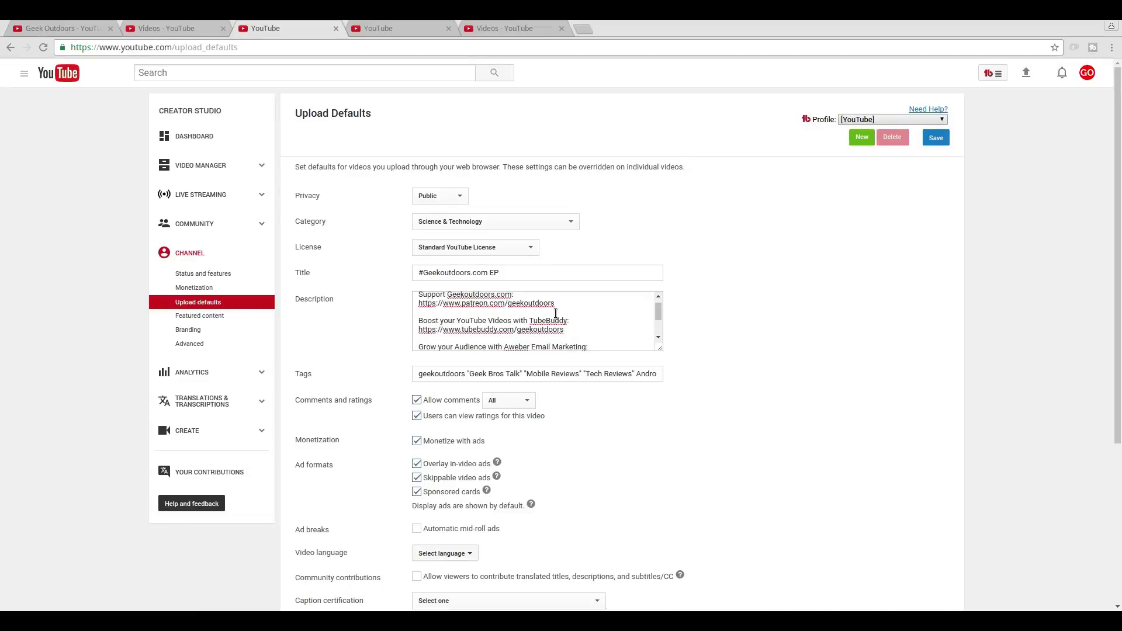
# Step: Highlight the "Boost your YouTube Videos with TubeBuddy" lines in the default description and look through the links below them
pyautogui.moveTo(564, 330); pyautogui.dragTo(417, 322)
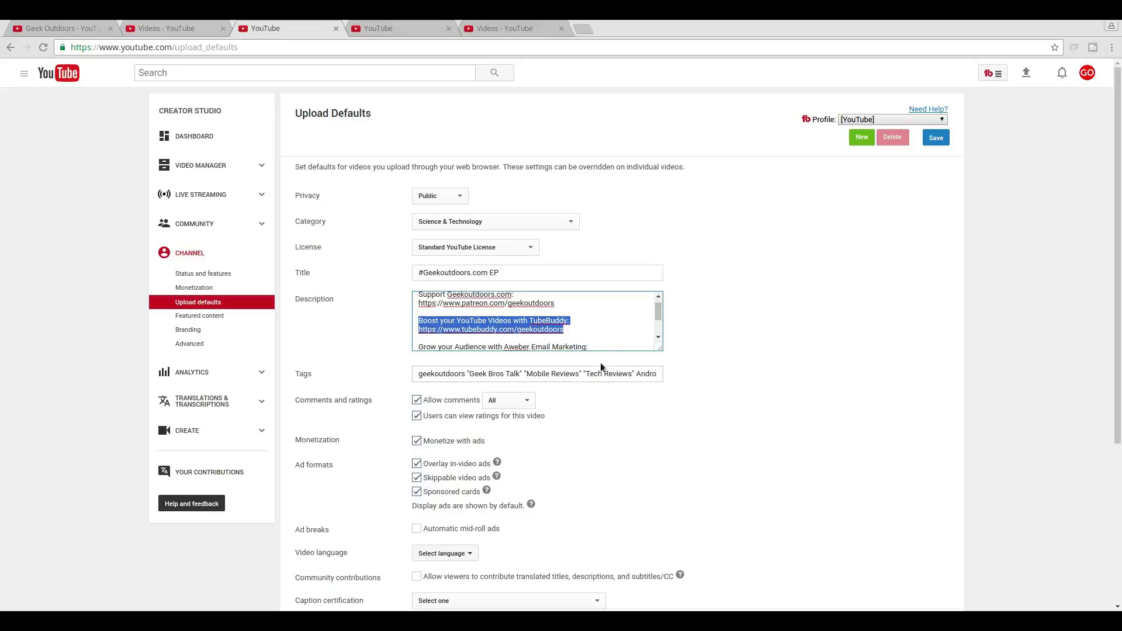
pyautogui.click(599, 327)
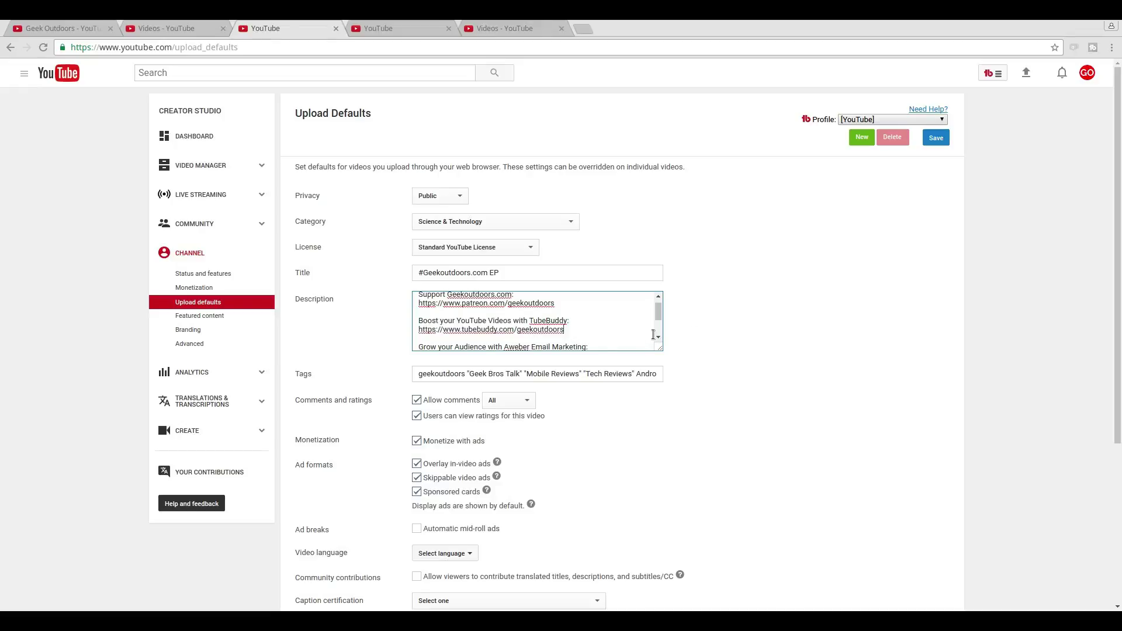
pyautogui.scroll(-1, 566, 323)
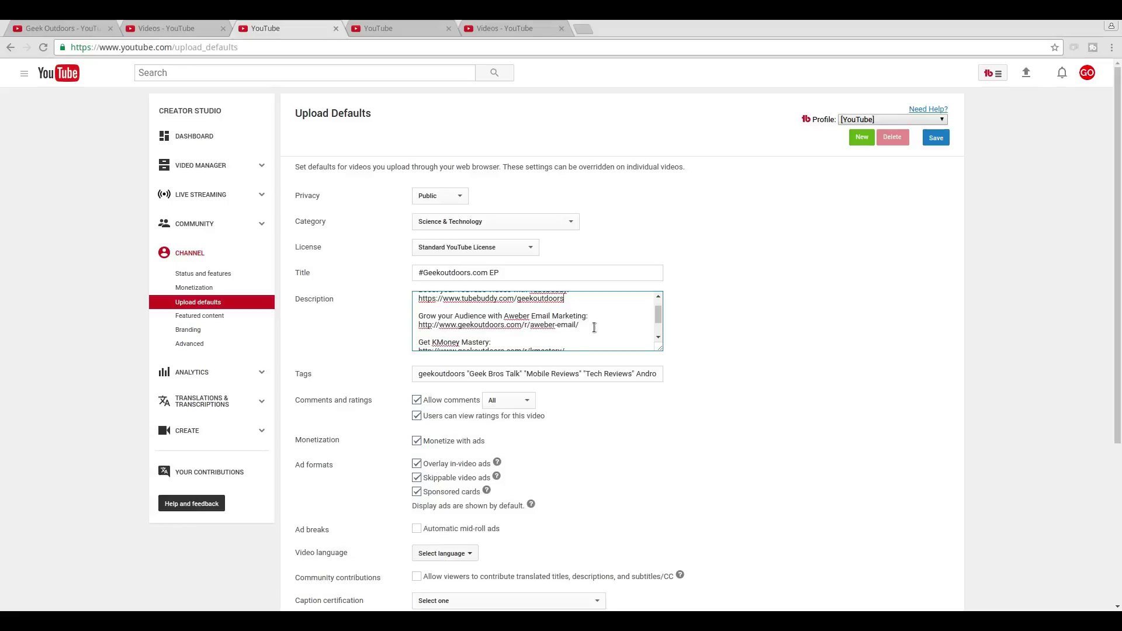
pyautogui.scroll(-2, 587, 325)
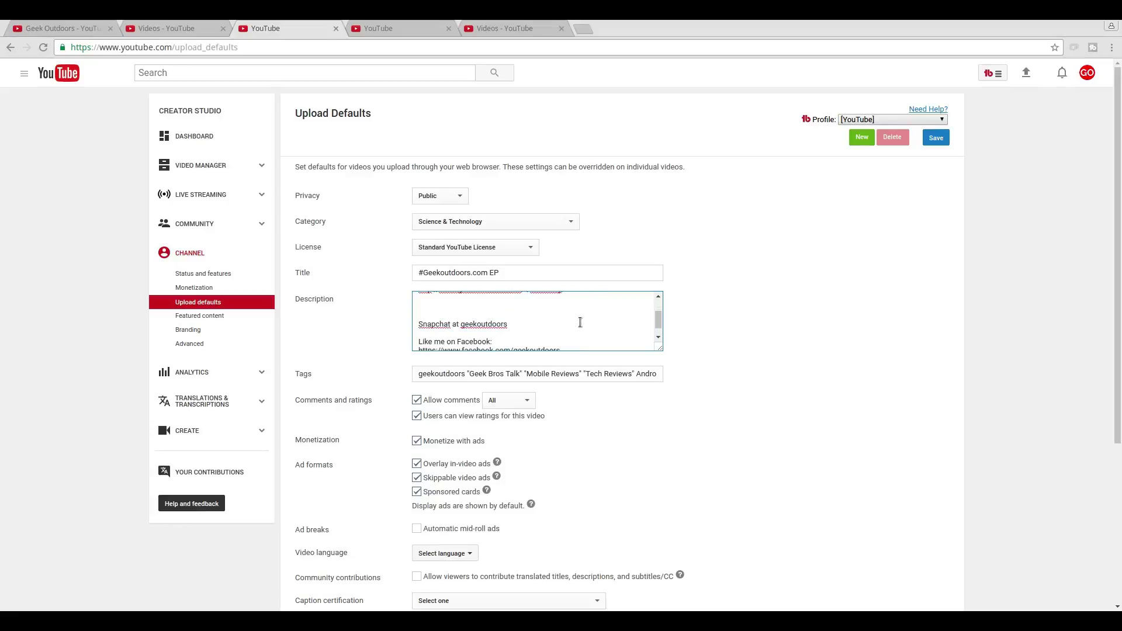
pyautogui.scroll(3, 579, 322)
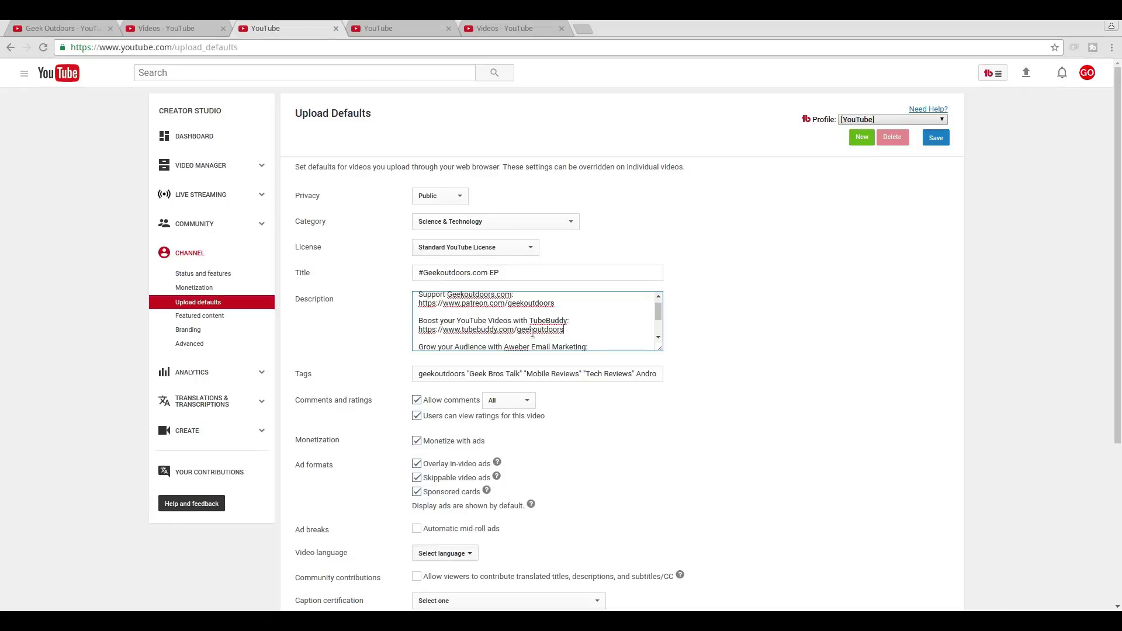
pyautogui.moveTo(565, 330); pyautogui.dragTo(418, 321)
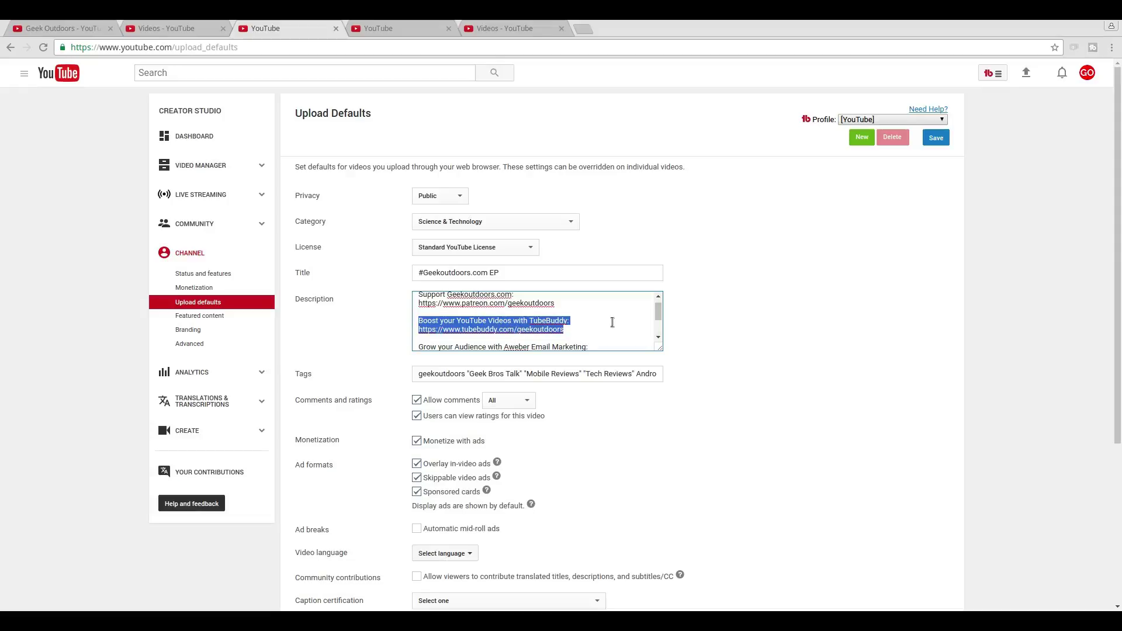
# Step: Return to the Video Manager list and review TubeBuddy's bulk tools, including Find / Replace / Append
pyautogui.click(161, 28)
pyautogui.click(425, 151)
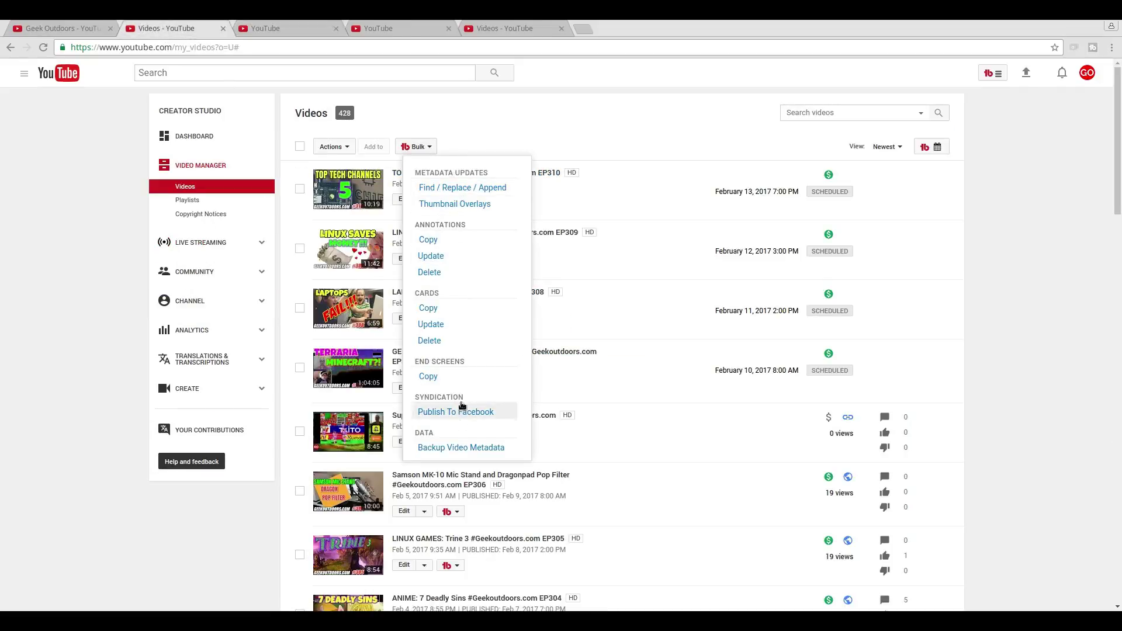
pyautogui.click(453, 194)
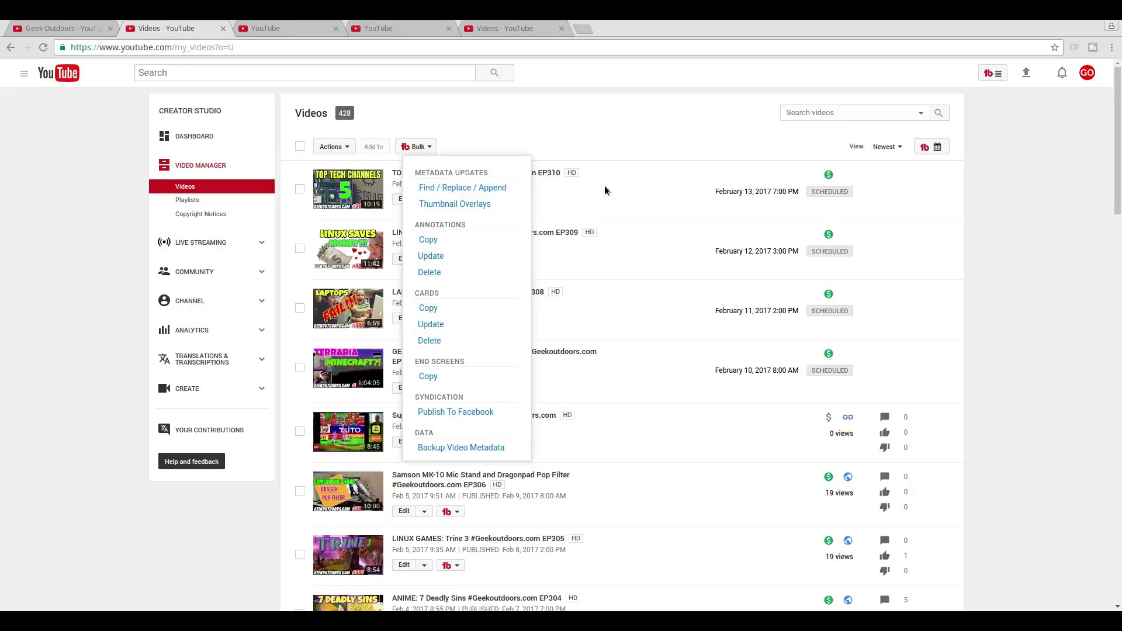
pyautogui.click(990, 237)
# Step: Open the edit page of "ANIME: 7 Deadly Sins" EP304 in a new tab and highlight the Patreon support lines in its description
pyautogui.scroll(-5, 990, 233)
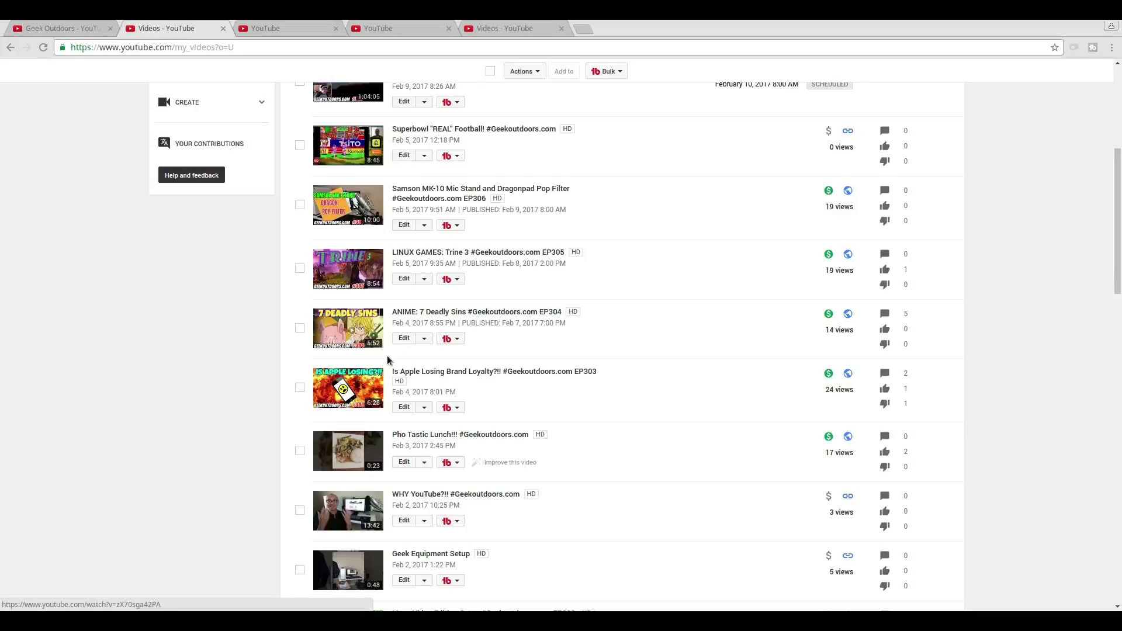
pyautogui.rightClick(402, 345)
pyautogui.click(432, 350)
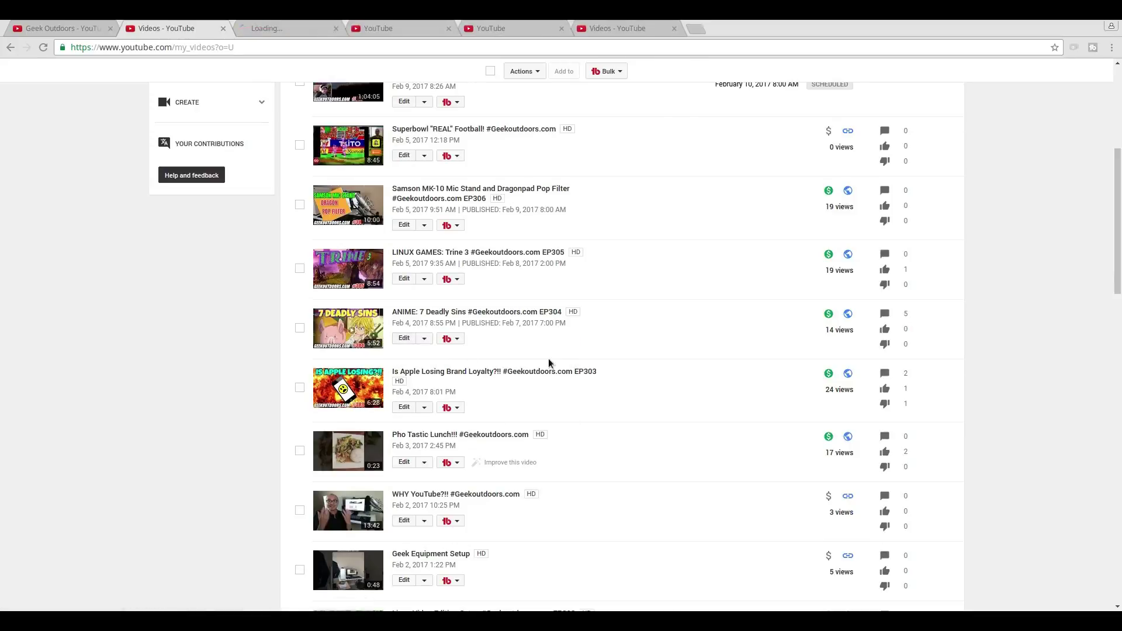
pyautogui.click(298, 30)
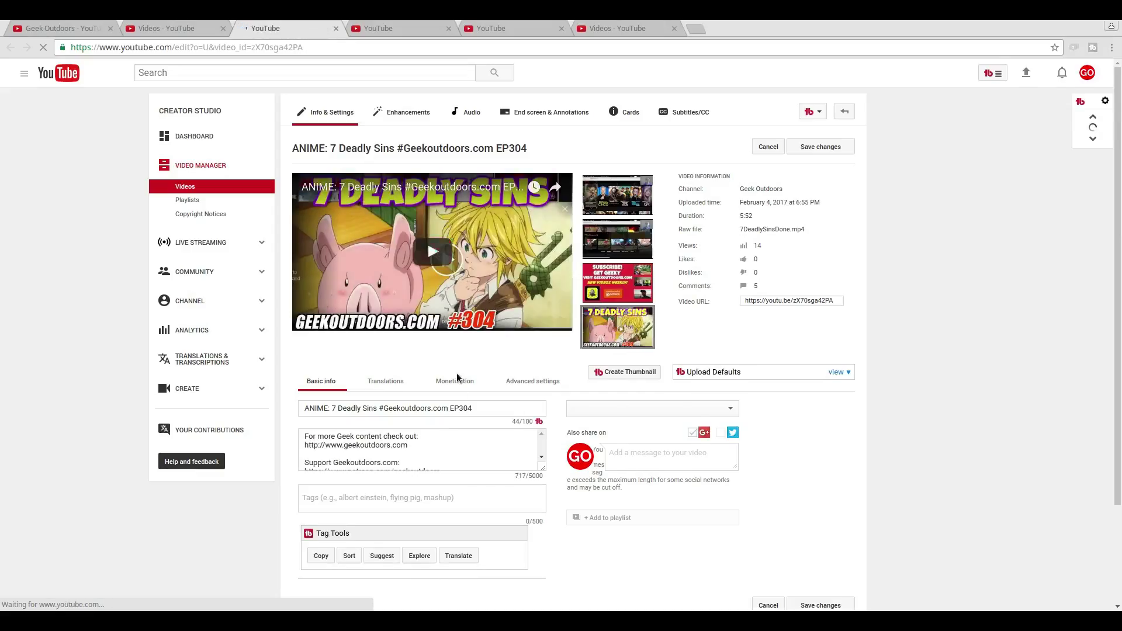
pyautogui.scroll(-1, 465, 442)
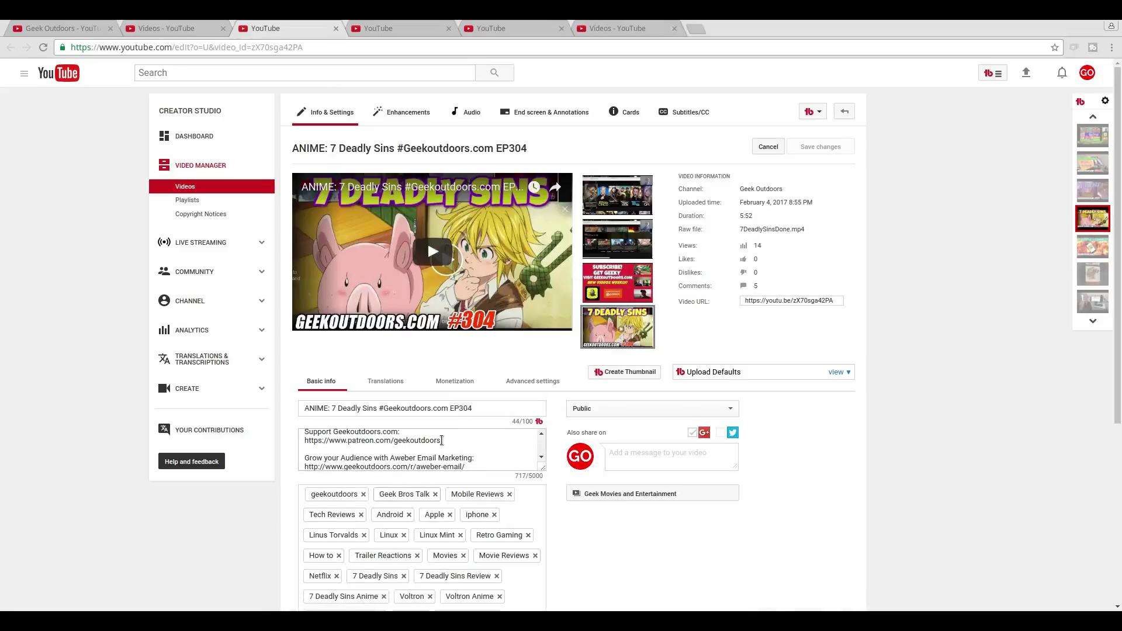
pyautogui.moveTo(449, 440); pyautogui.dragTo(294, 434)
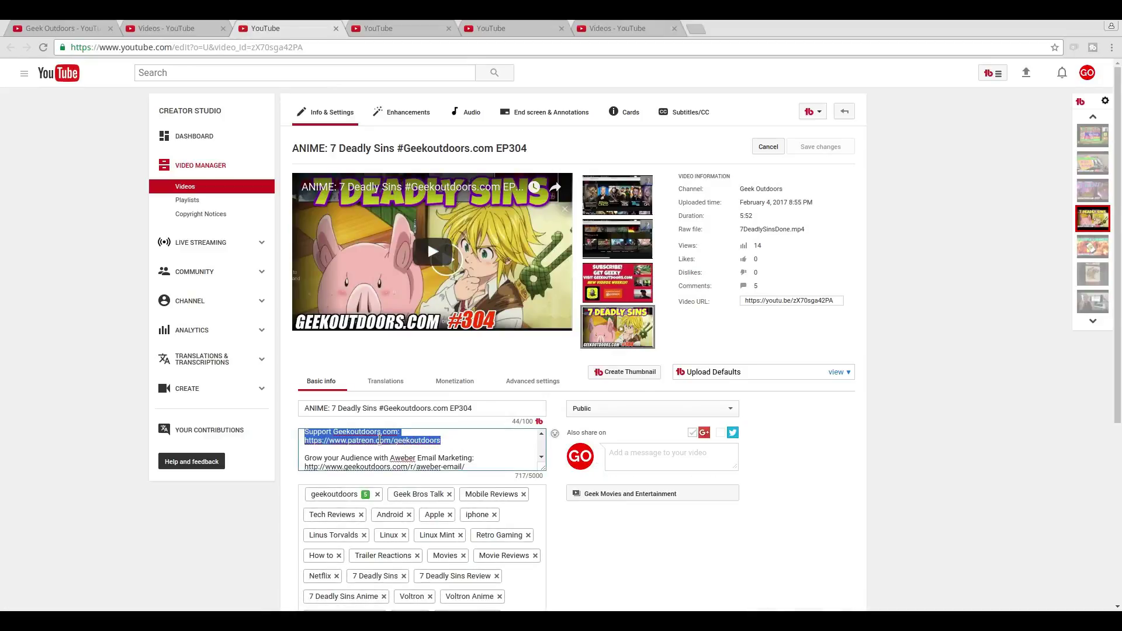
# Step: Compare the video's description with the Upload Defaults description and select the TubeBuddy promotion lines in the defaults
pyautogui.click(377, 29)
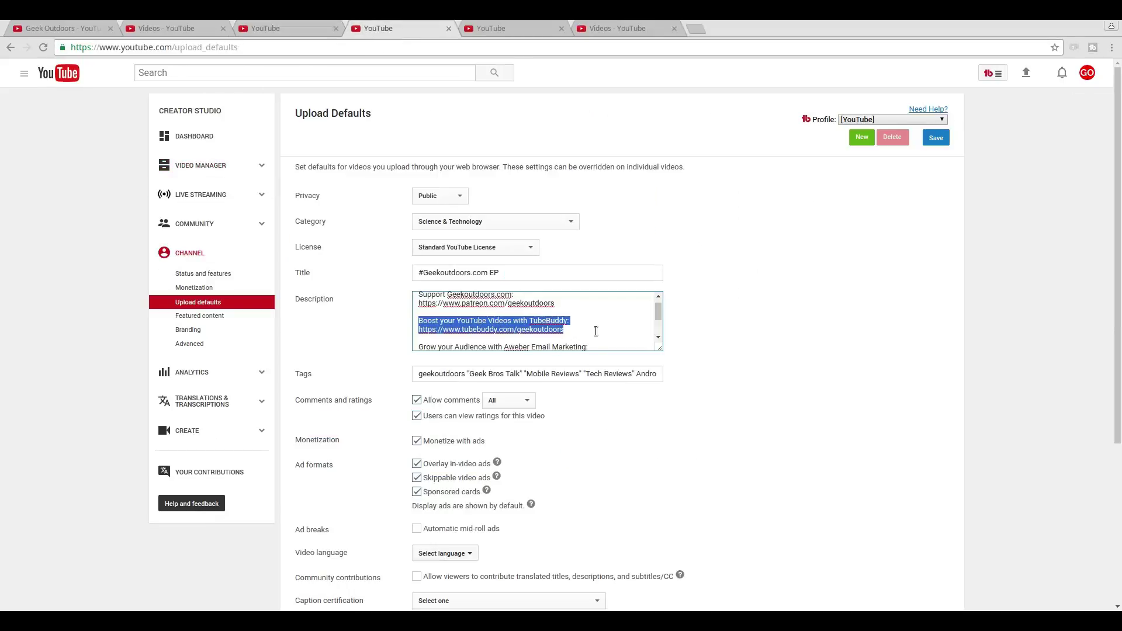
pyautogui.click(575, 330)
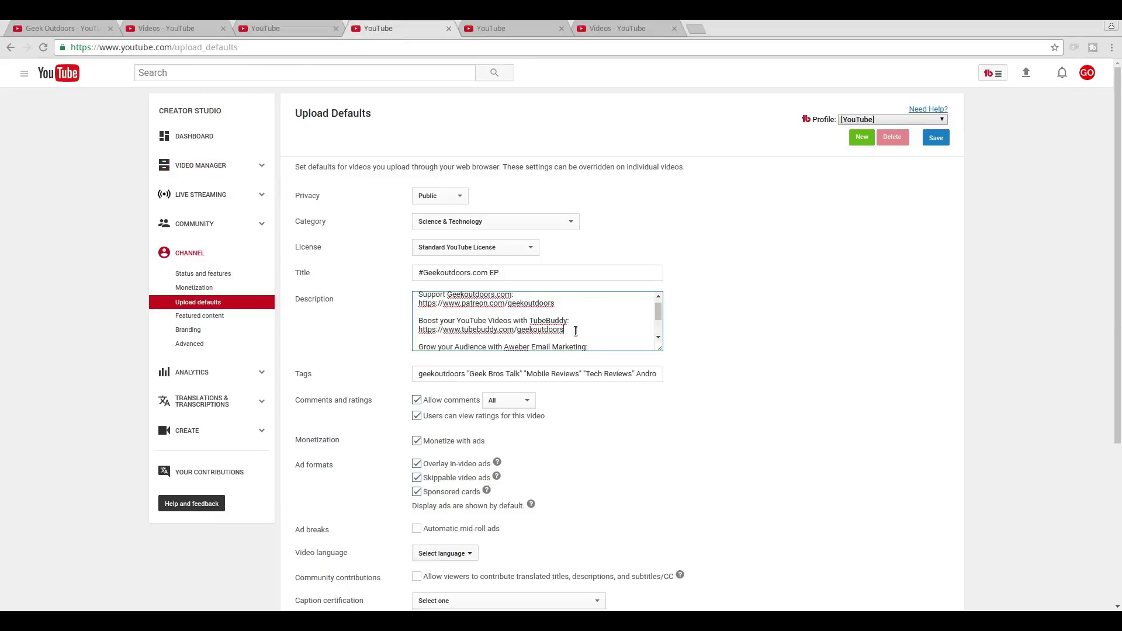
pyautogui.click(310, 29)
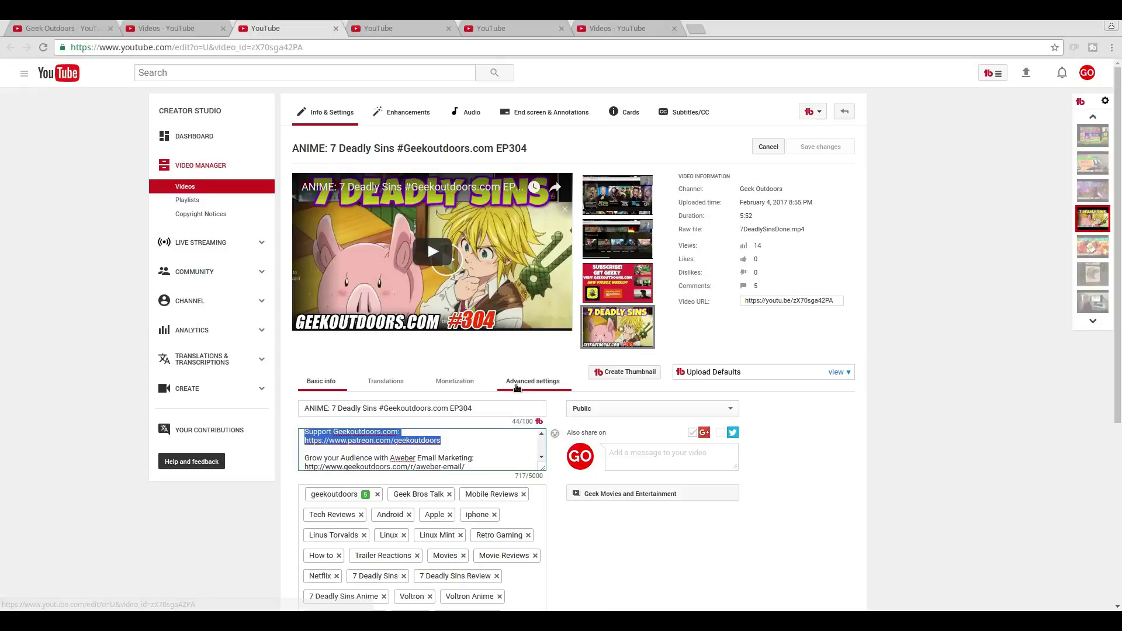
pyautogui.click(391, 28)
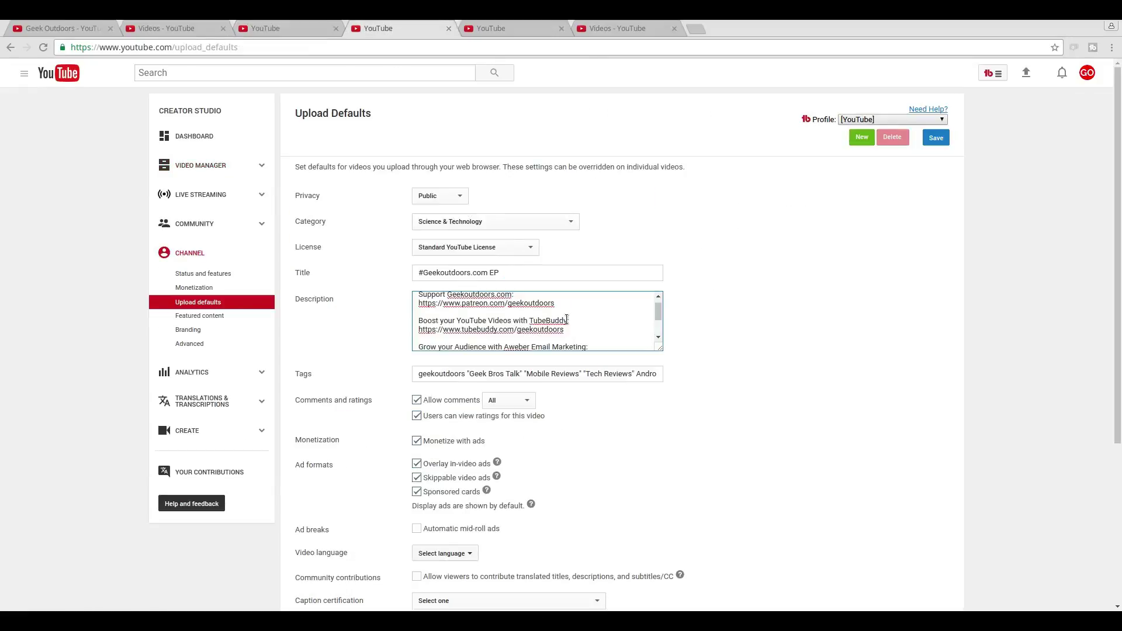
pyautogui.moveTo(564, 330); pyautogui.dragTo(418, 321)
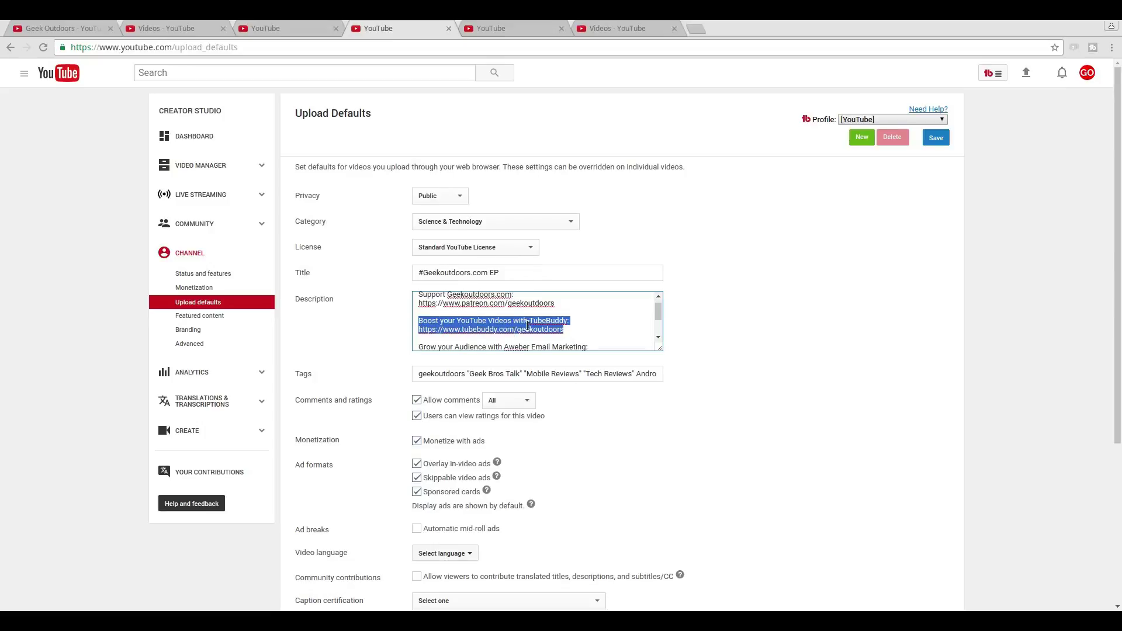
# Step: Close the "ANIME: 7 Deadly Sins" edit page and open TubeBuddy's bulk Find / Replace / Append tool from the Video Manager list
pyautogui.click(336, 28)
pyautogui.click(176, 27)
pyautogui.scroll(2, 639, 348)
pyautogui.scroll(4, 634, 344)
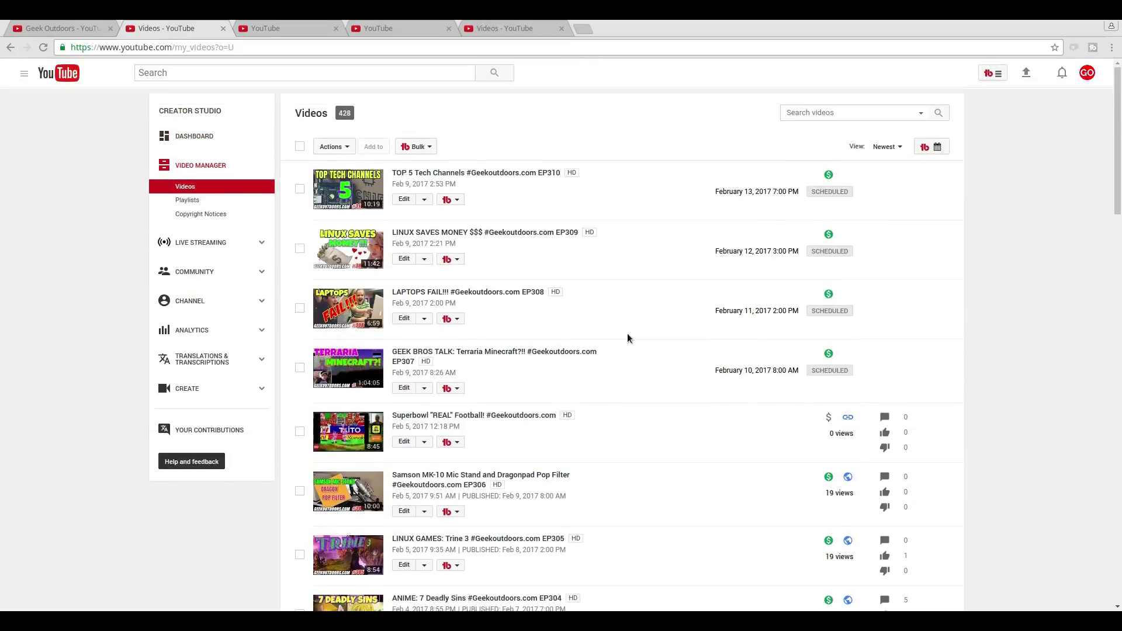
pyautogui.click(434, 147)
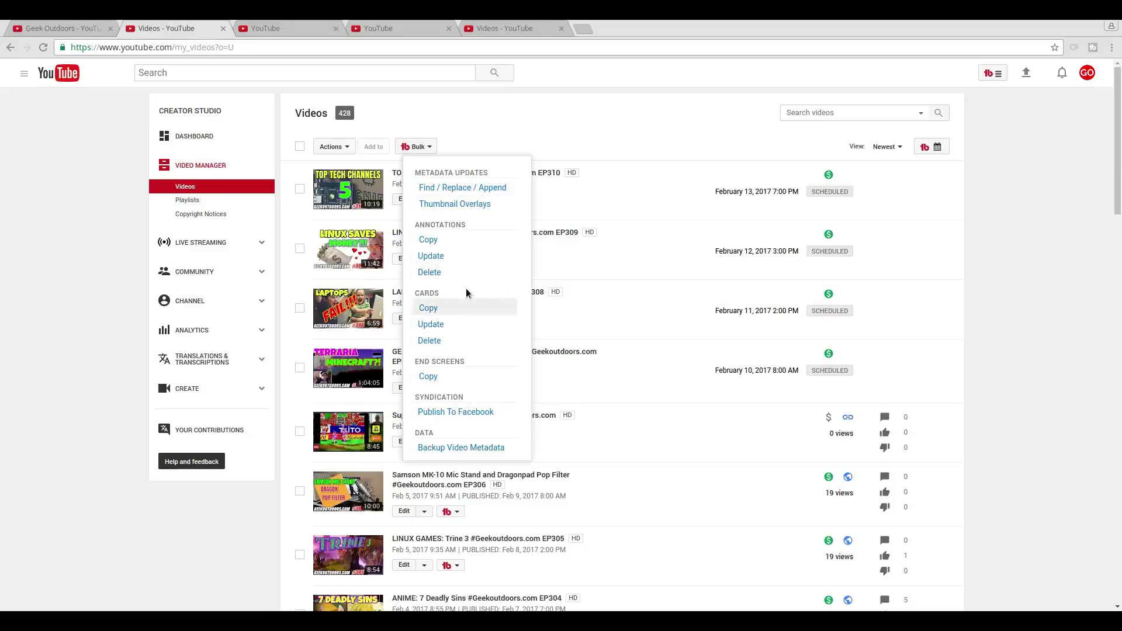
pyautogui.click(461, 190)
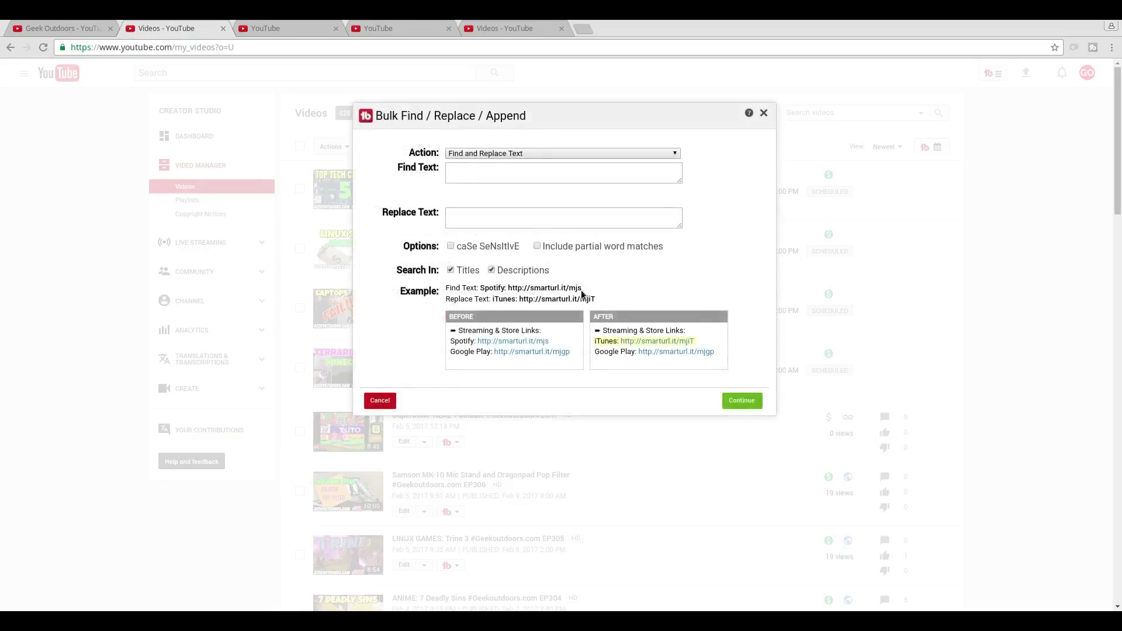
pyautogui.click(541, 153)
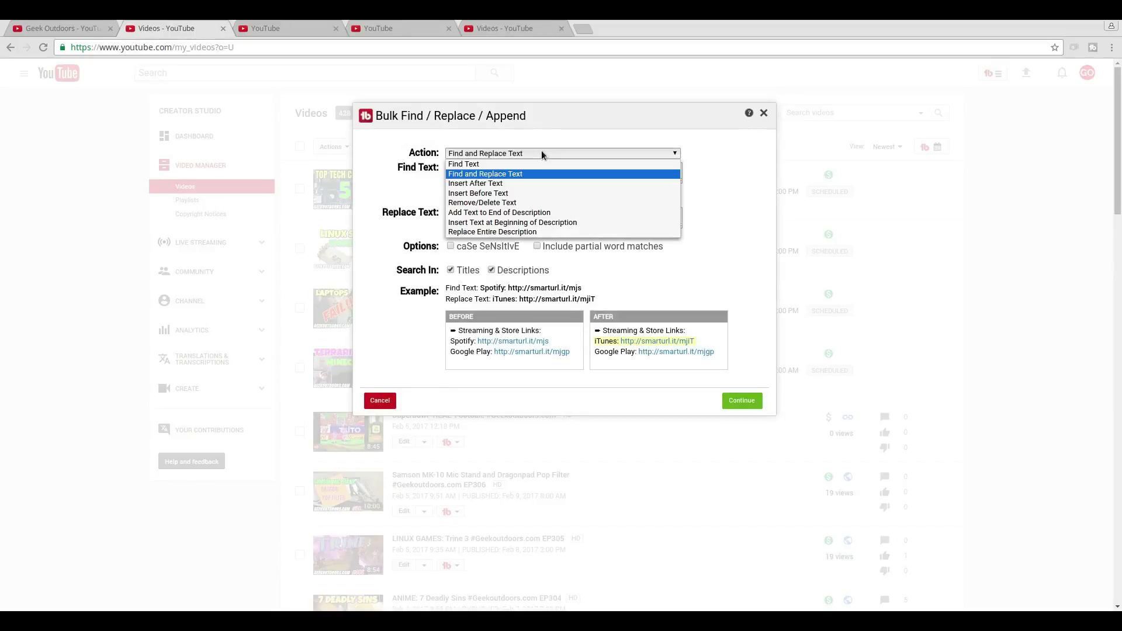
pyautogui.click(509, 184)
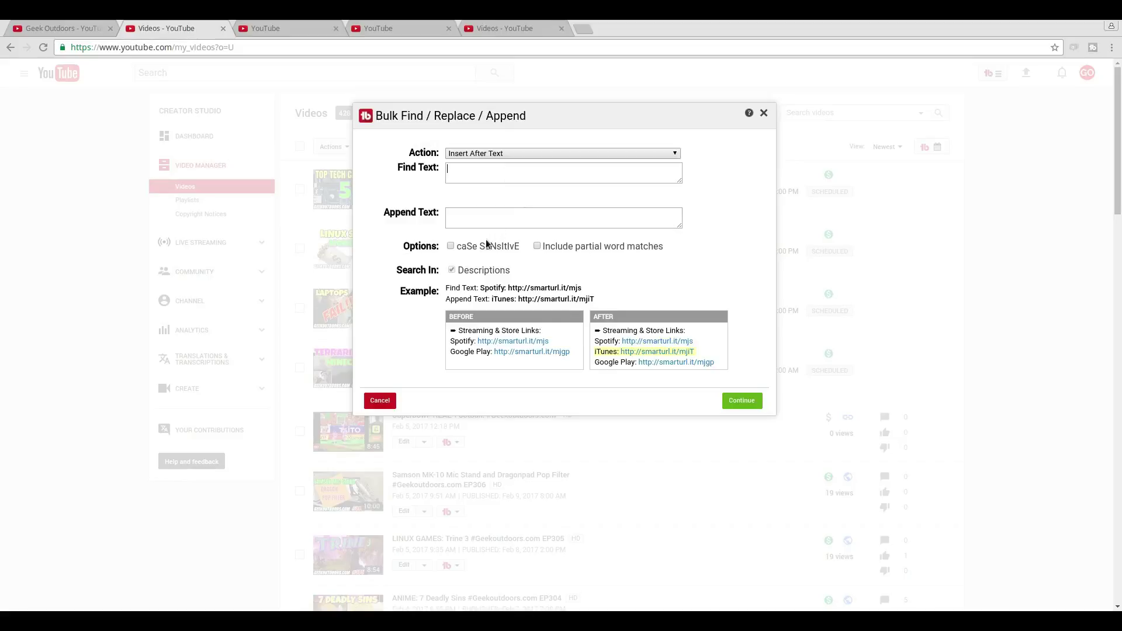
pyautogui.click(307, 22)
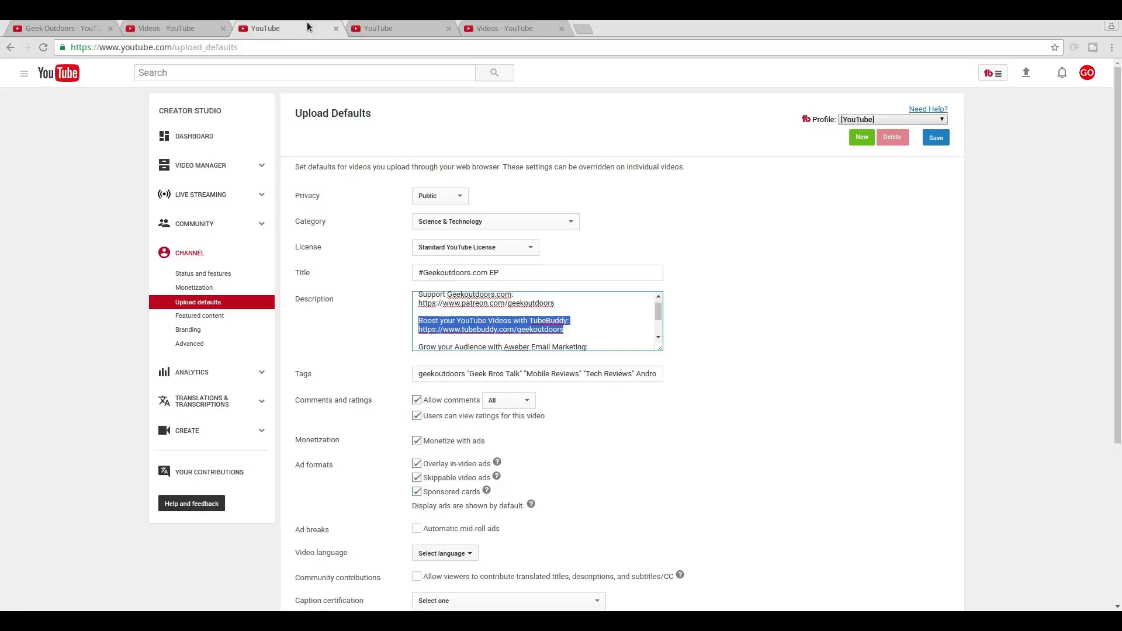
pyautogui.tripleClick(508, 304)
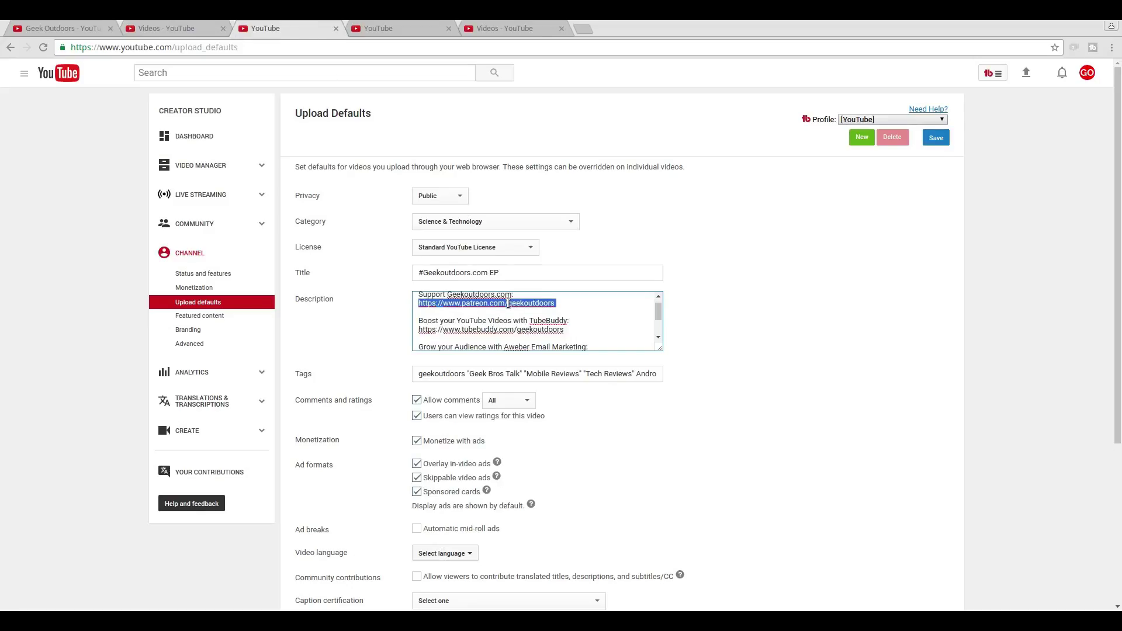
pyautogui.click(538, 305)
pyautogui.moveTo(552, 303); pyautogui.dragTo(415, 304)
pyautogui.hotkey('ctrl', 'c')
pyautogui.click(193, 29)
pyautogui.click(469, 181)
pyautogui.hotkey('ctrl', 'v')
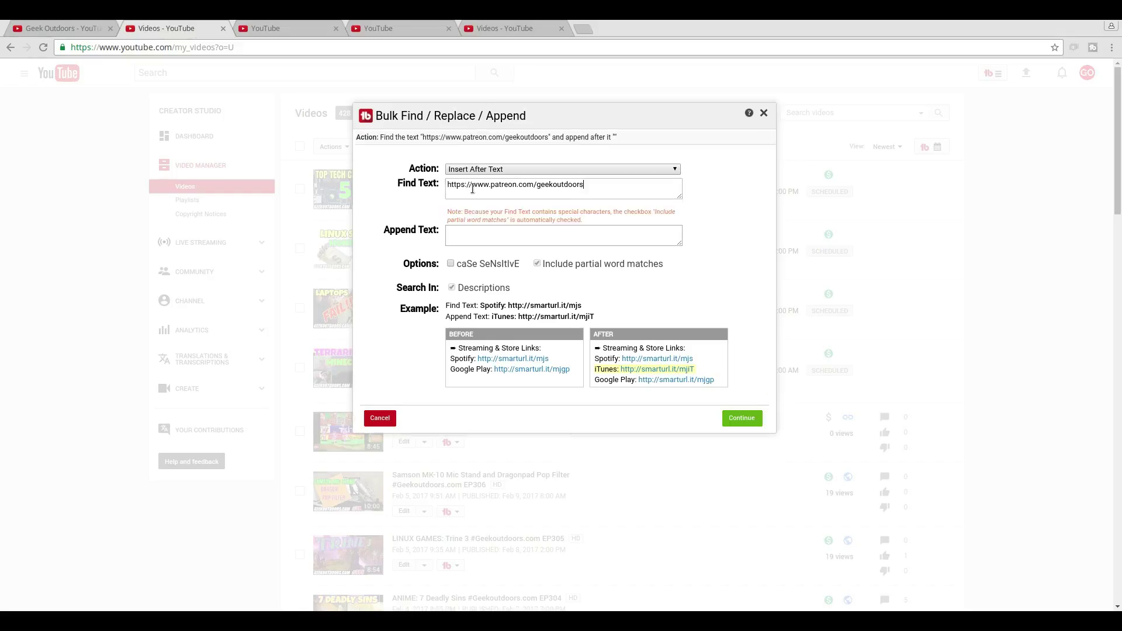
pyautogui.click(310, 28)
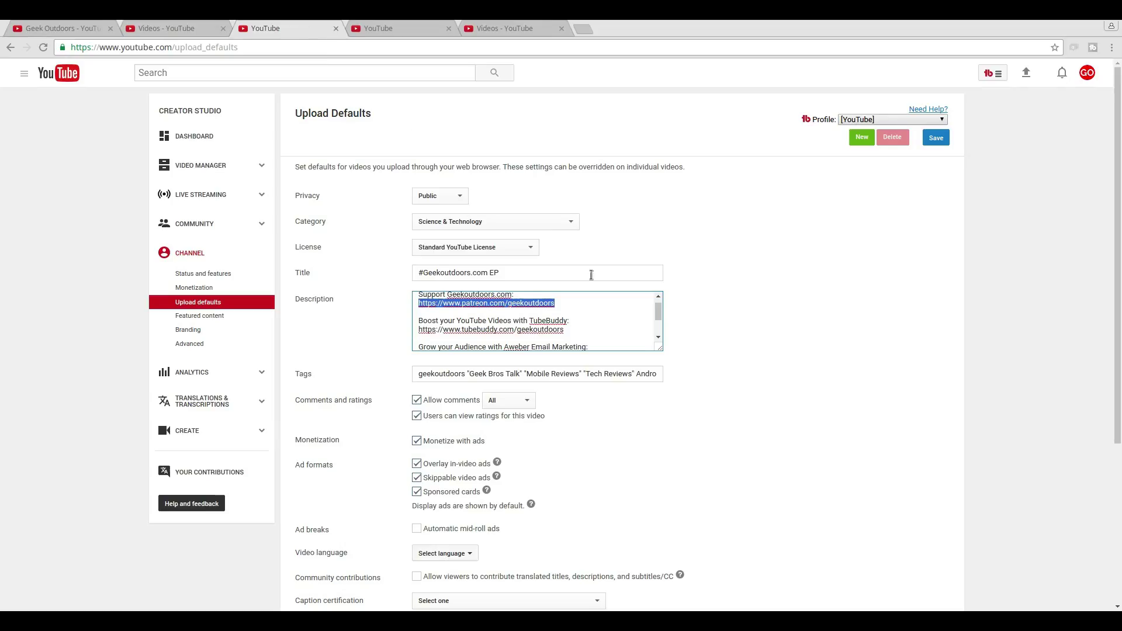
pyautogui.click(558, 331)
pyautogui.moveTo(556, 331); pyautogui.dragTo(417, 322)
pyautogui.hotkey('ctrl', 'c')
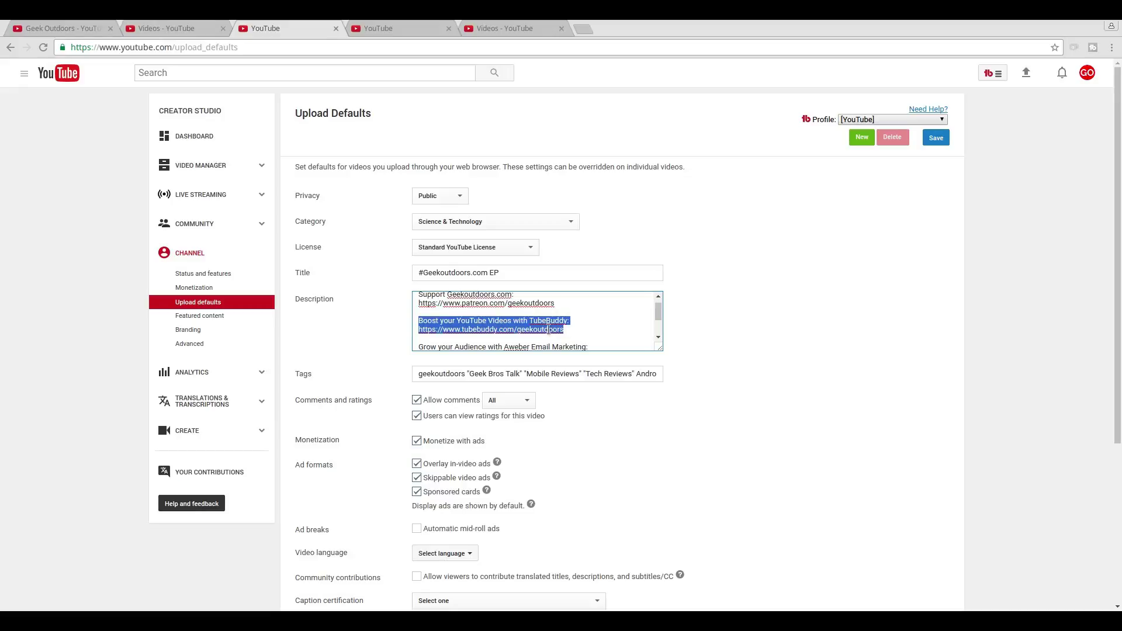
pyautogui.click(212, 27)
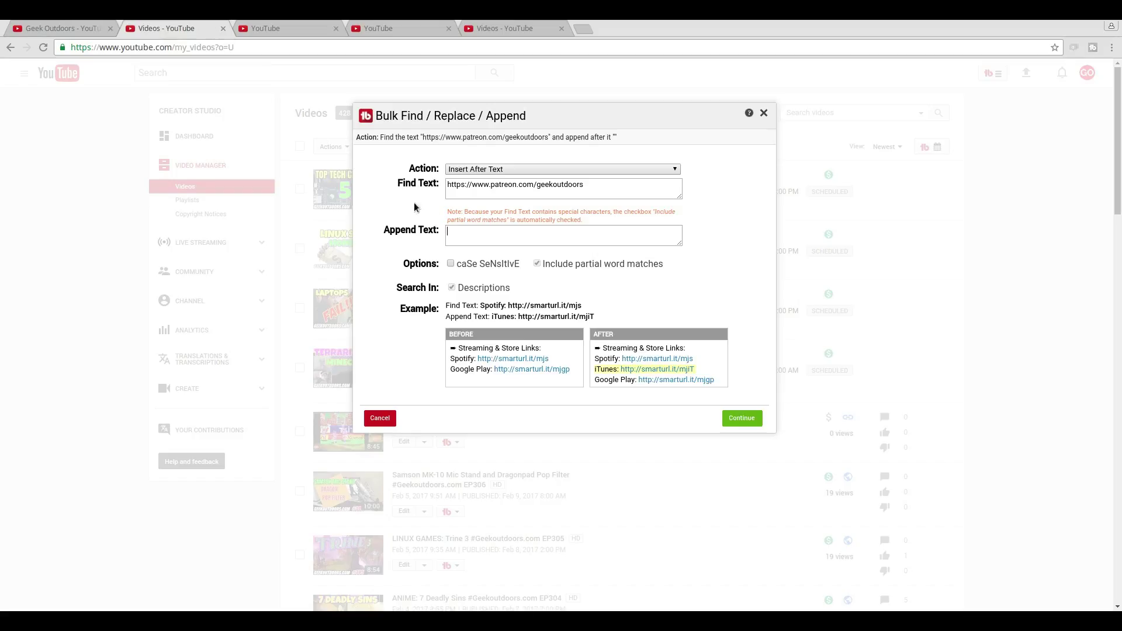
pyautogui.click(507, 241)
pyautogui.hotkey('ctrl', 'v')
pyautogui.scroll(1, 595, 242)
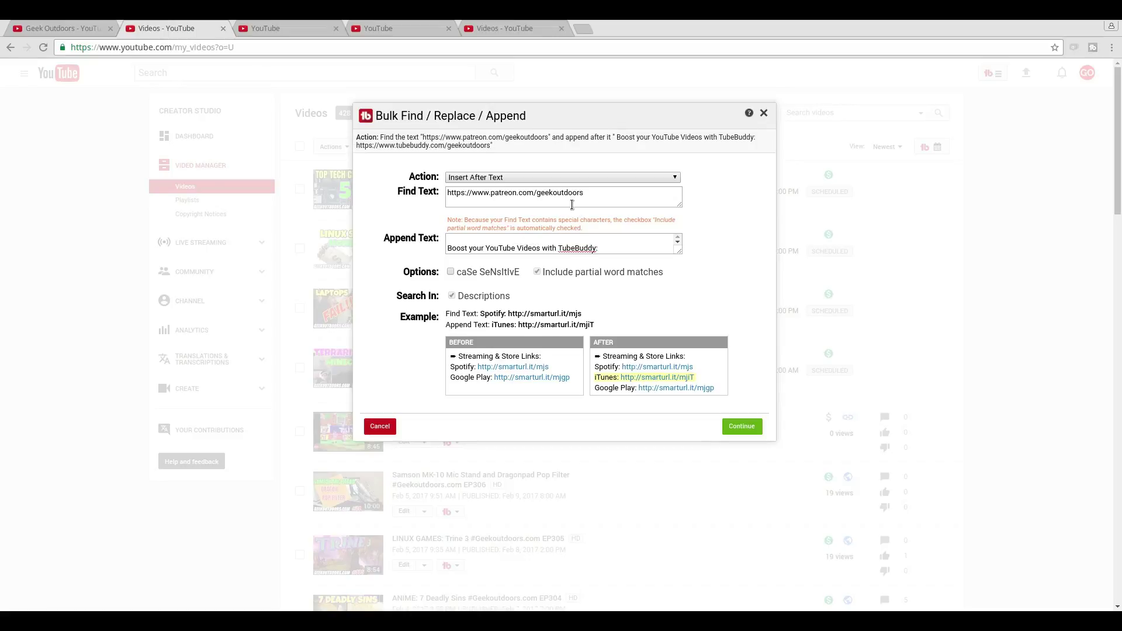
pyautogui.scroll(-2, 725, 307)
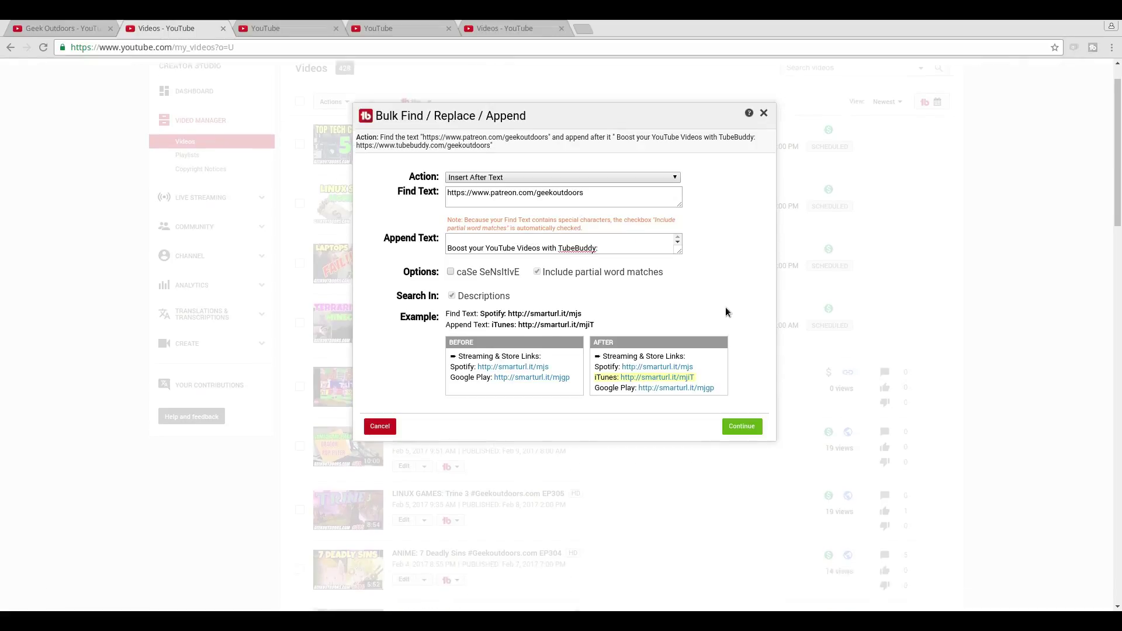
# Step: Restrict the text search to the most recent 50 videos and load the list of videos
pyautogui.click(752, 427)
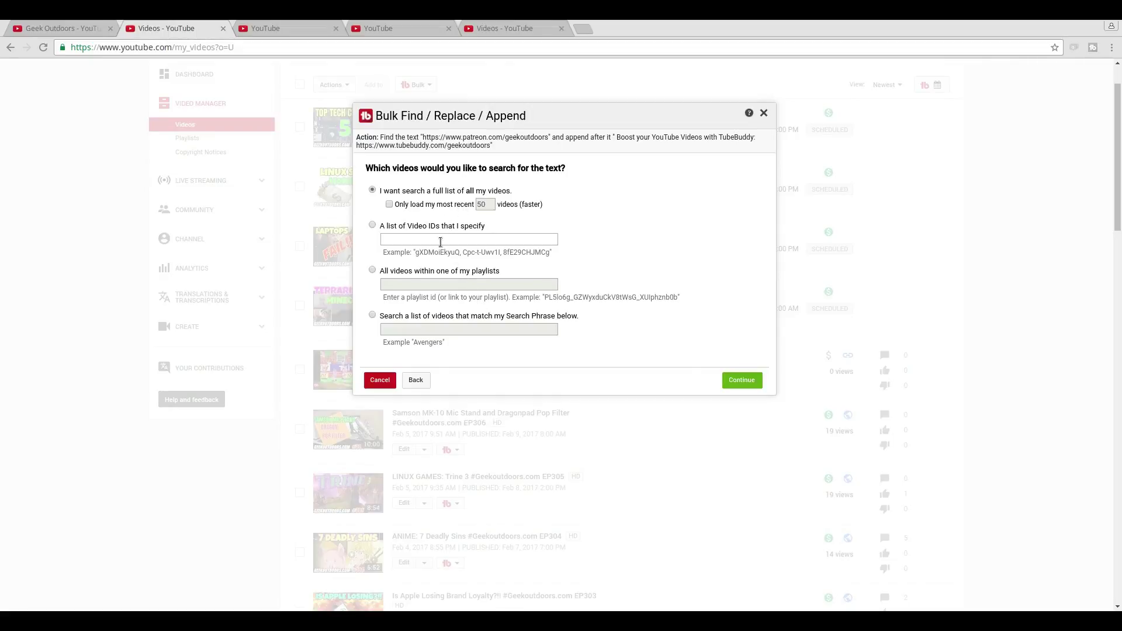
pyautogui.click(389, 204)
pyautogui.click(724, 380)
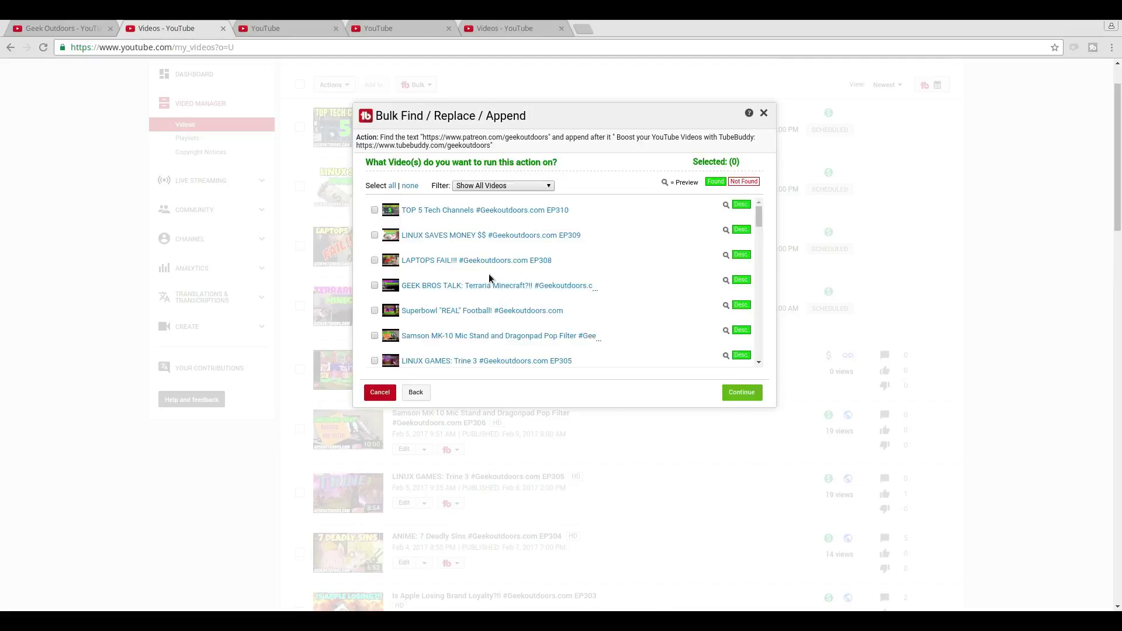
# Step: Look through the listed videos, select them all for the action and clear the selection again
pyautogui.scroll(-3, 489, 273)
pyautogui.scroll(3, 489, 268)
pyautogui.click(392, 186)
pyautogui.click(410, 186)
# Step: Select "ANIME: 7 Deadly Sins" EP304 and "Is Apple Losing Brand Loyalty?!!" EP303 for the action and continue to the confirmation
pyautogui.scroll(-3, 455, 319)
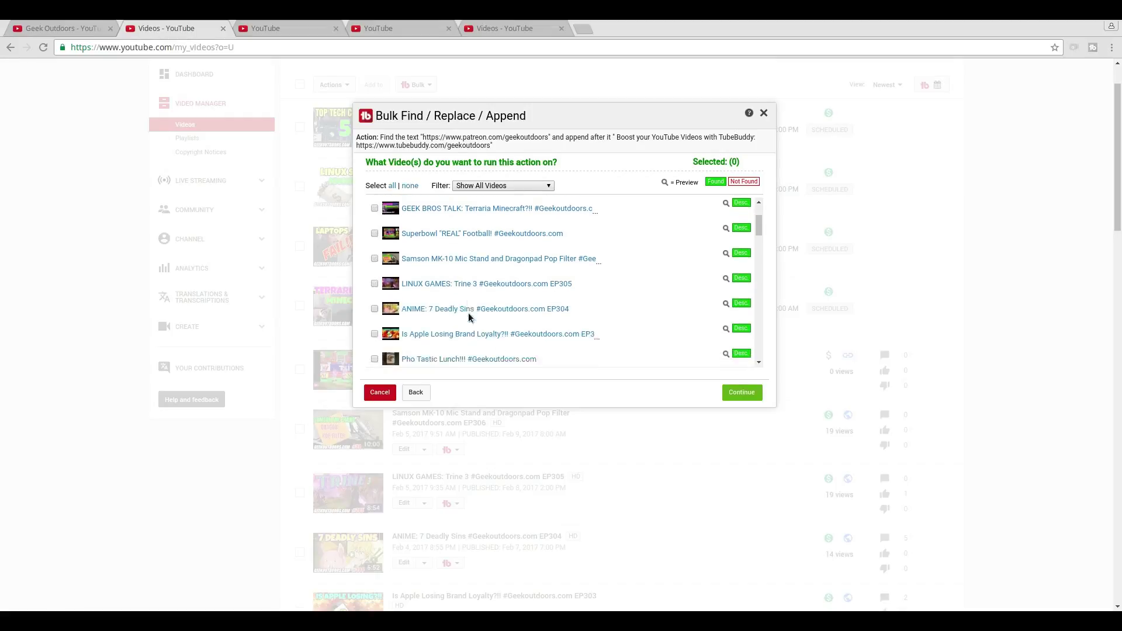
pyautogui.click(374, 292)
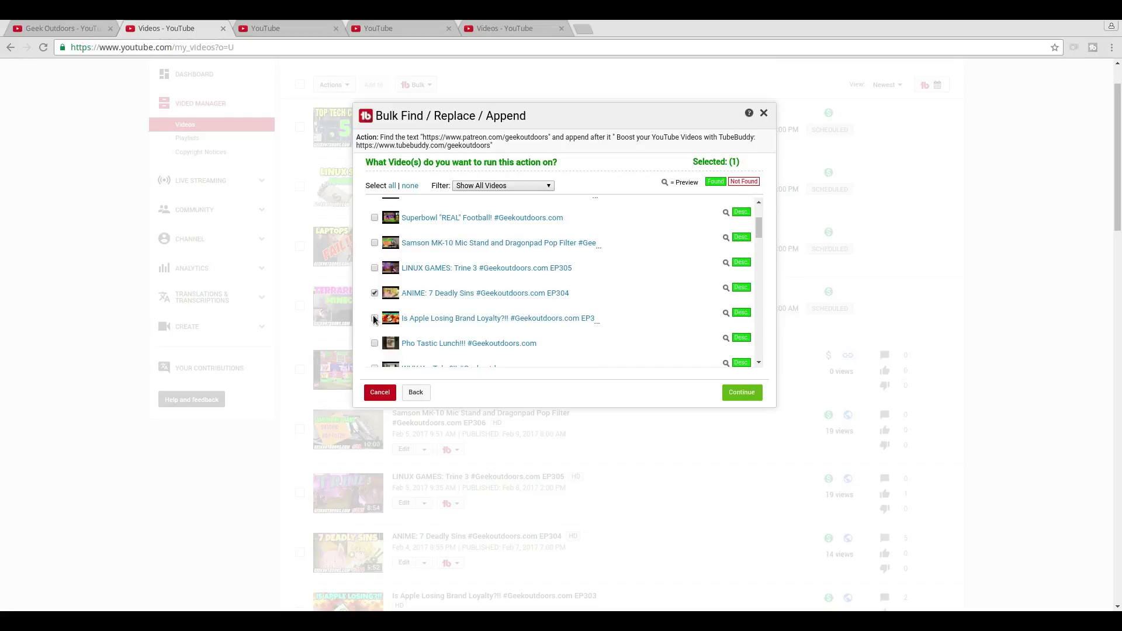
pyautogui.click(374, 318)
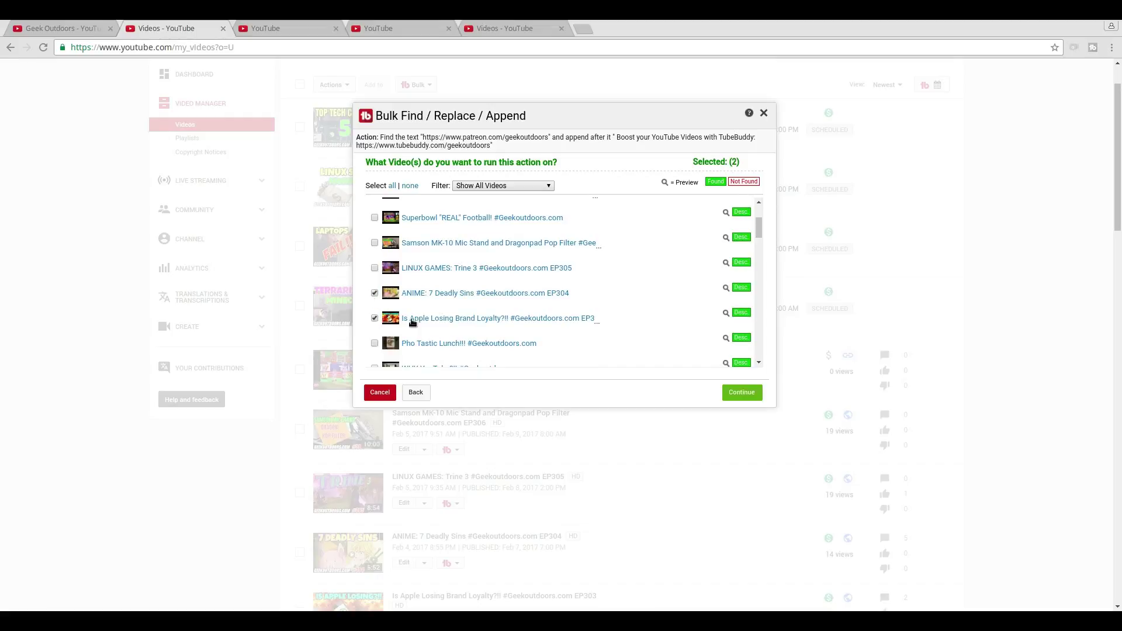
pyautogui.click(740, 393)
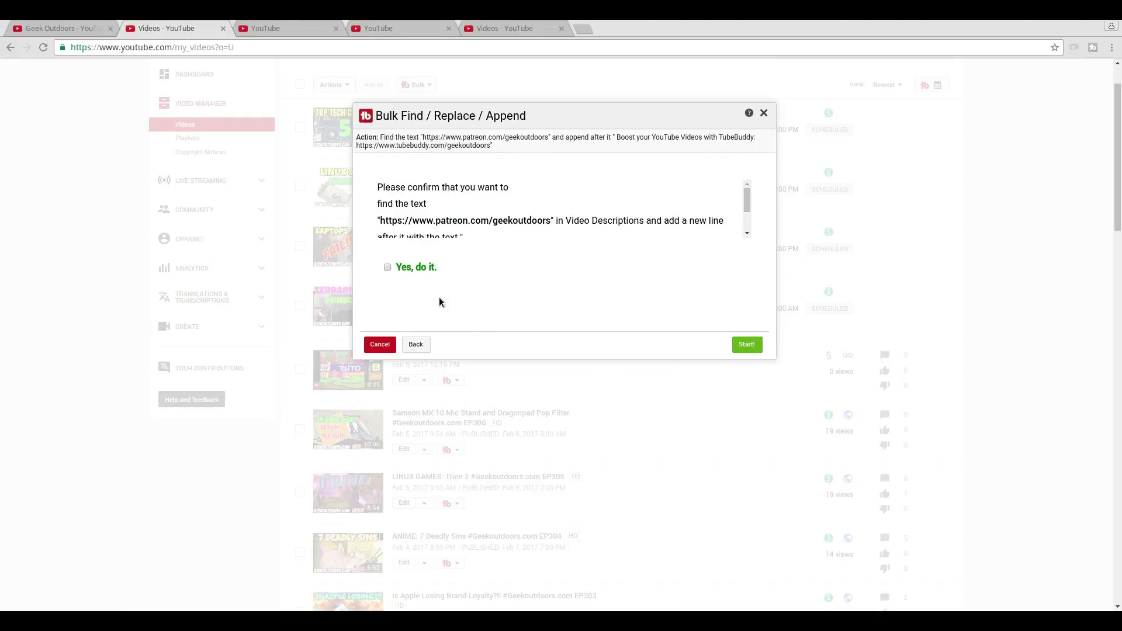
# Step: Review and confirm the append action, run it on the two selected videos and close the tool
pyautogui.scroll(-2, 557, 198)
pyautogui.scroll(-1, 555, 199)
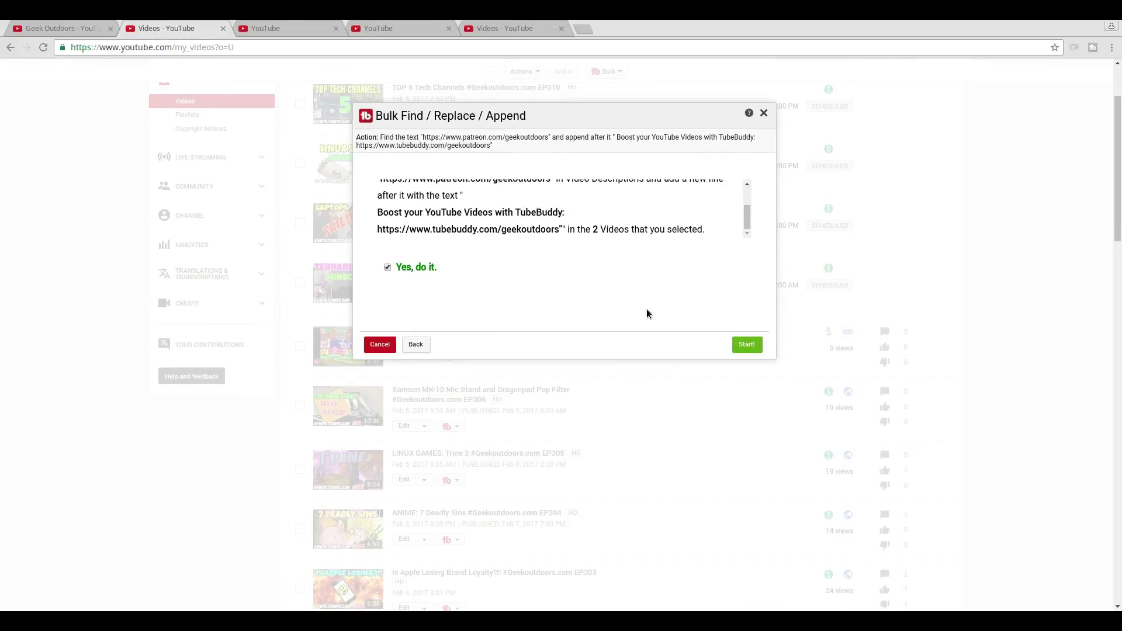
pyautogui.click(751, 344)
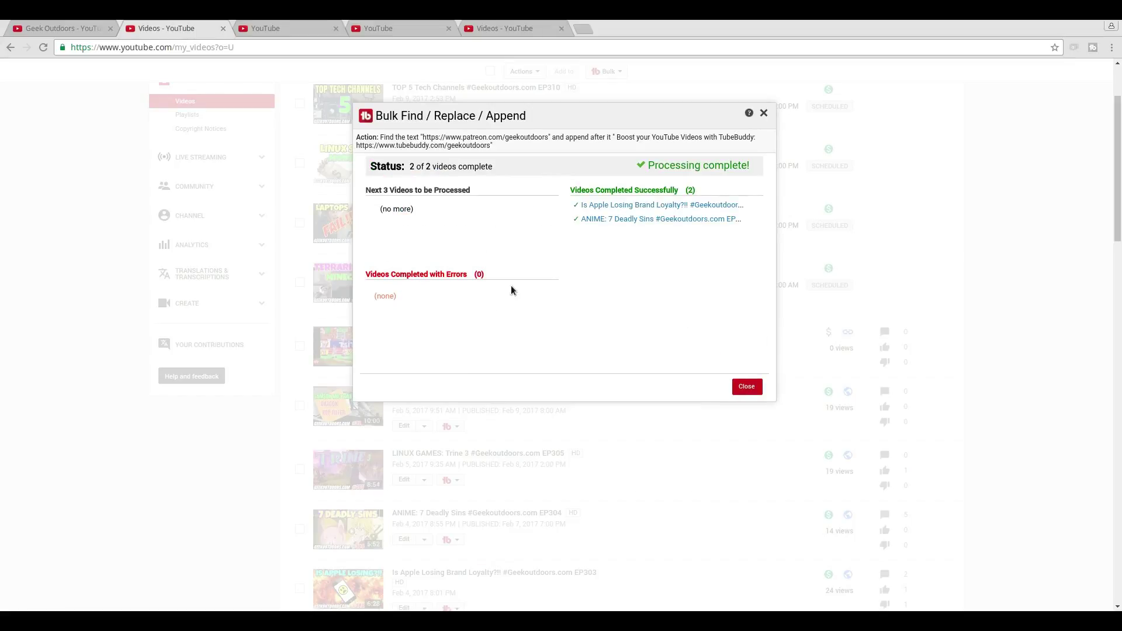
pyautogui.click(747, 386)
# Step: Open the edit page of "ANIME: 7 Deadly Sins" EP304 in a new tab, check its description for the TubeBuddy lines and close it
pyautogui.scroll(-3, 1035, 362)
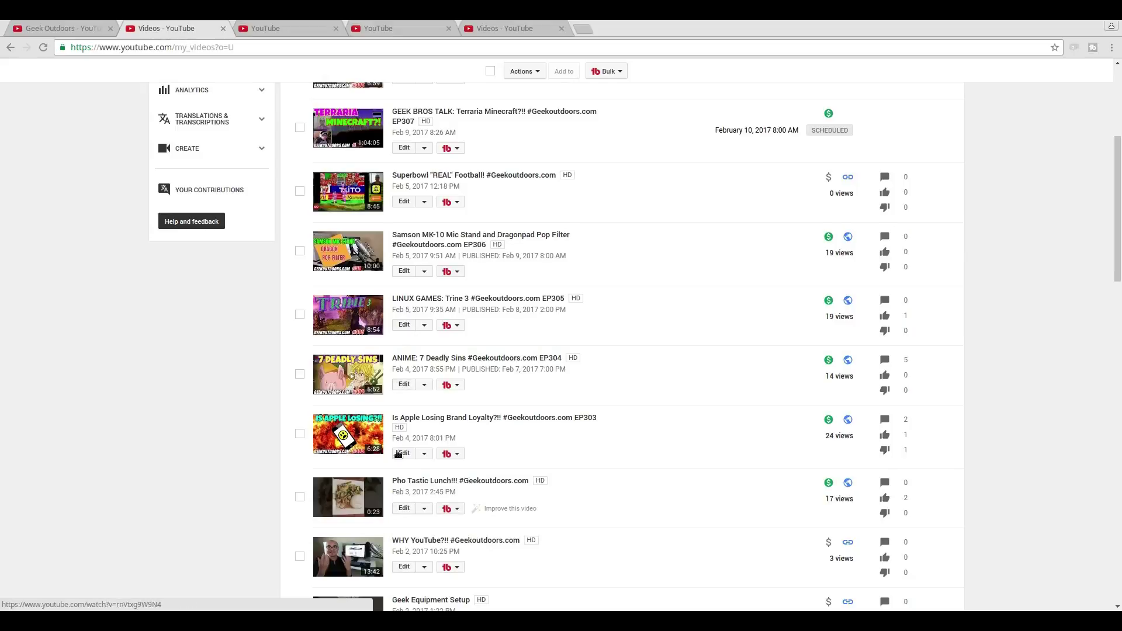
pyautogui.rightClick(402, 389)
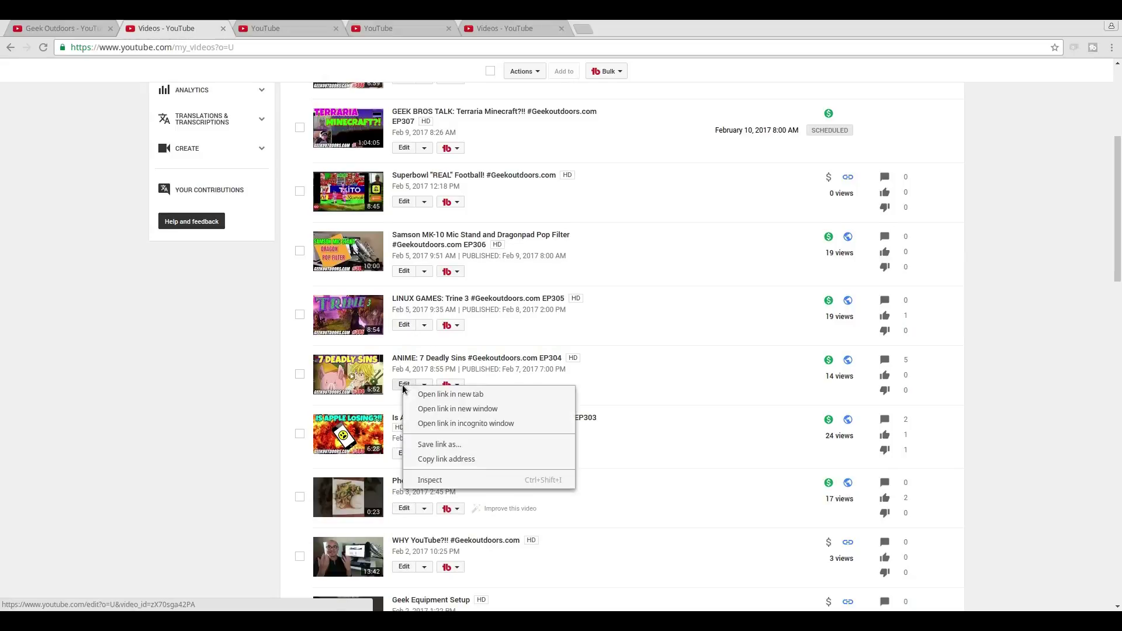
pyautogui.click(422, 395)
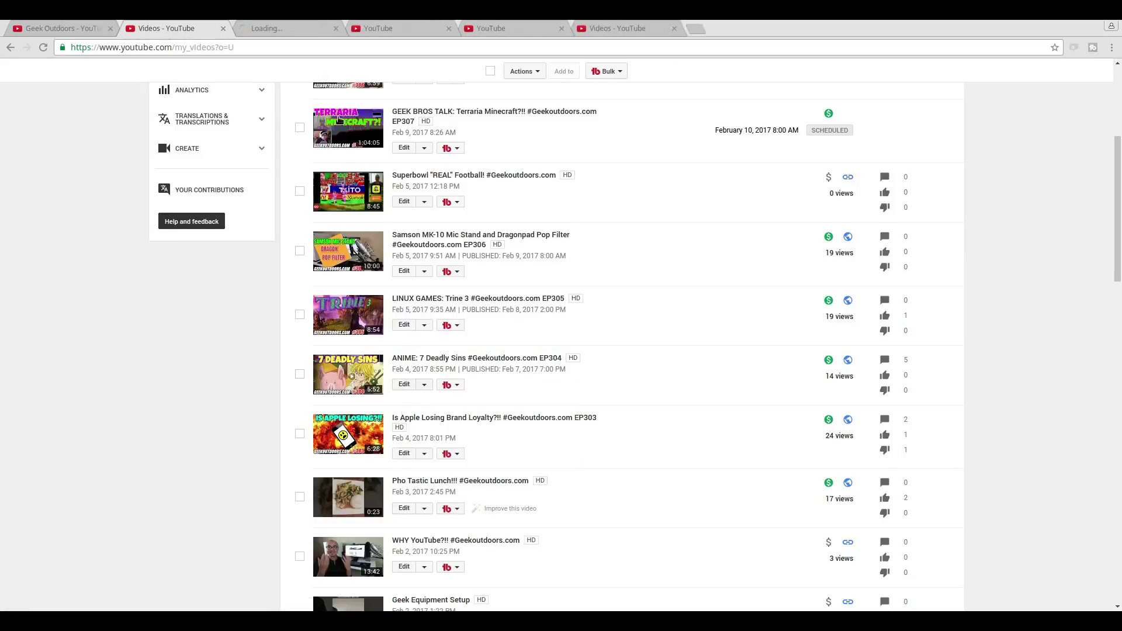
pyautogui.click(278, 30)
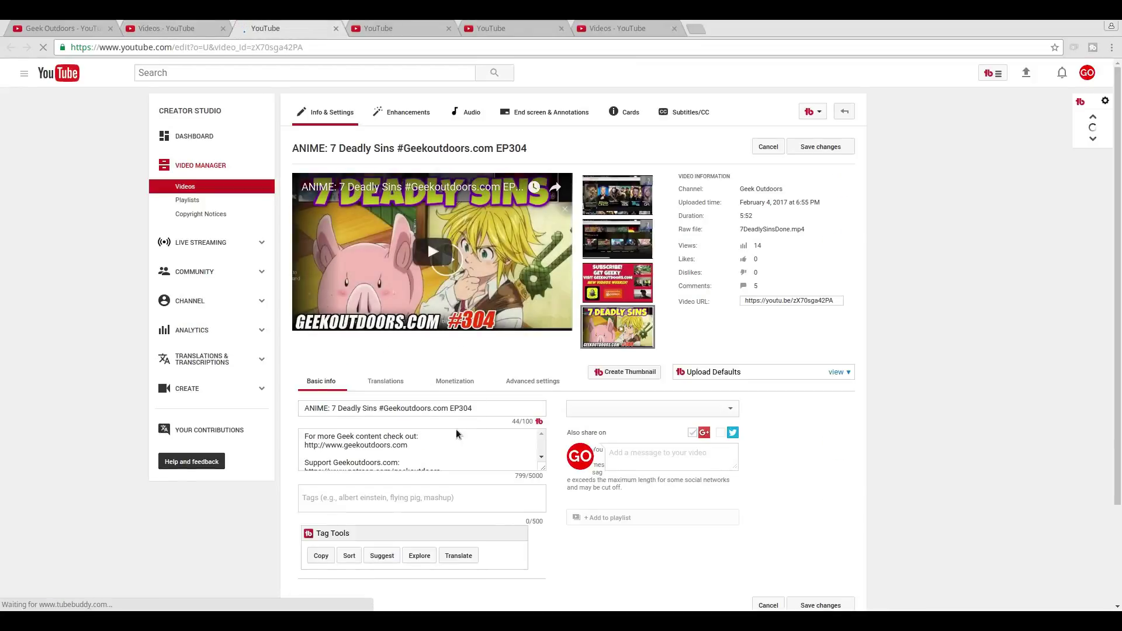
pyautogui.scroll(-1, 450, 444)
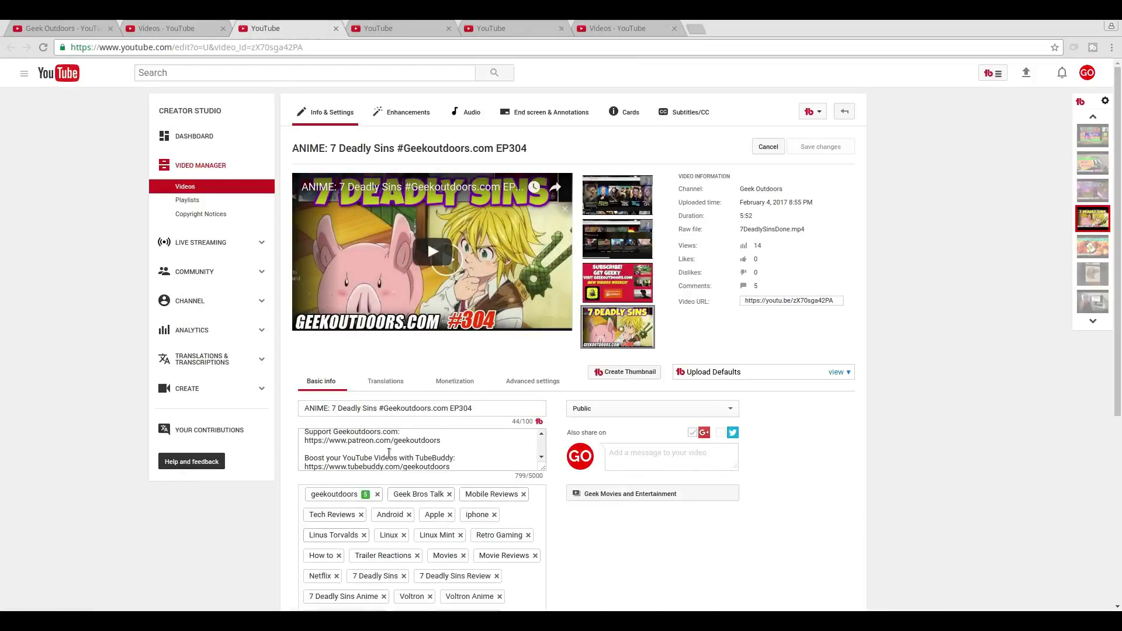
pyautogui.scroll(-2, 389, 453)
pyautogui.scroll(2, 377, 453)
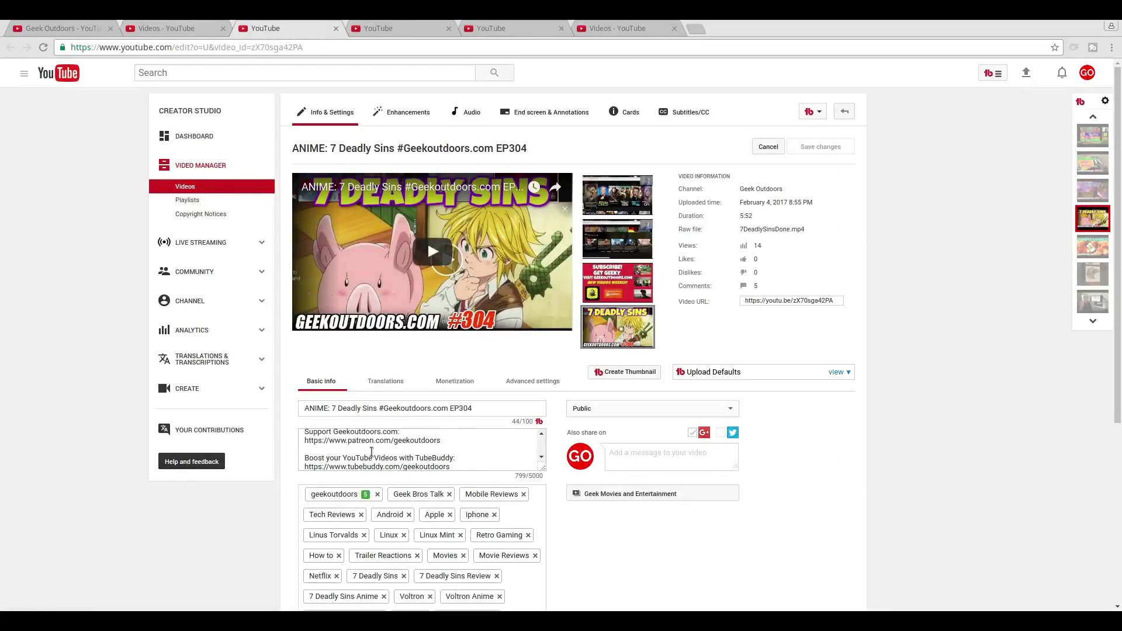
pyautogui.scroll(-1, 372, 452)
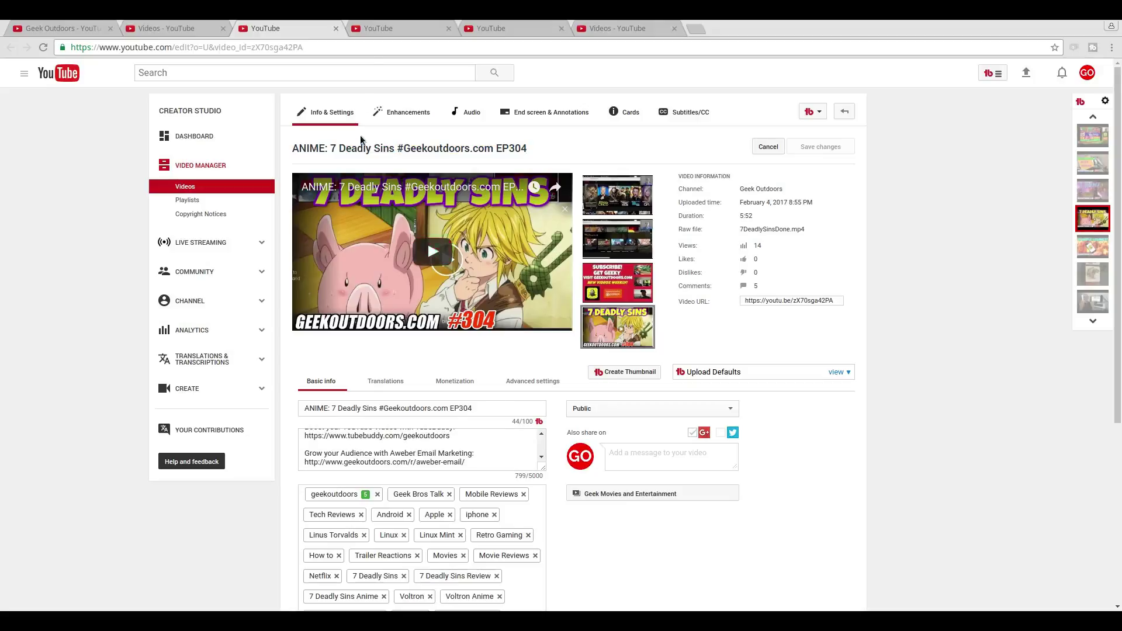
pyautogui.click(335, 28)
# Step: Open the edit page of "Is Apple Losing Brand Loyalty?!!" EP303 in a new tab, check its description for the TubeBuddy lines and close it
pyautogui.scroll(-1, 548, 407)
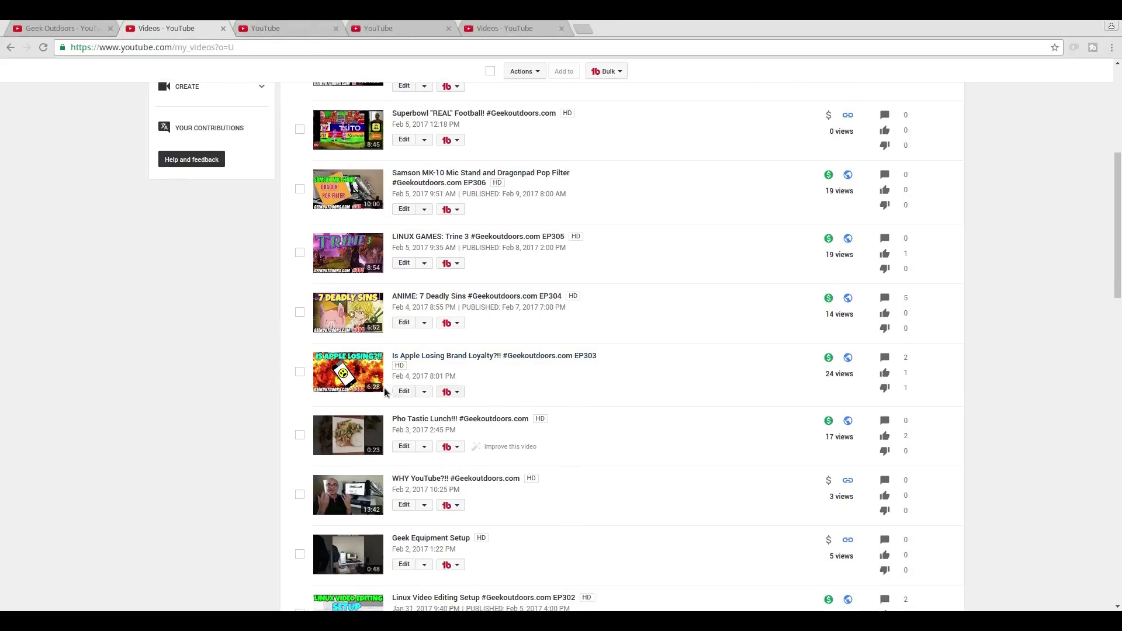
pyautogui.rightClick(403, 388)
pyautogui.click(433, 394)
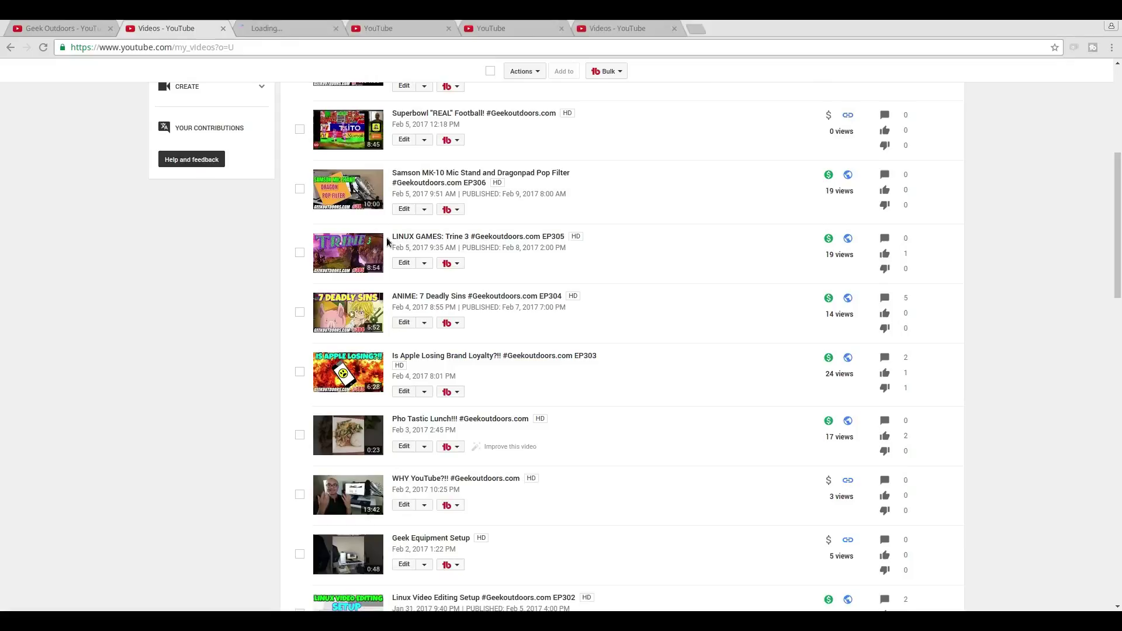
pyautogui.click(286, 28)
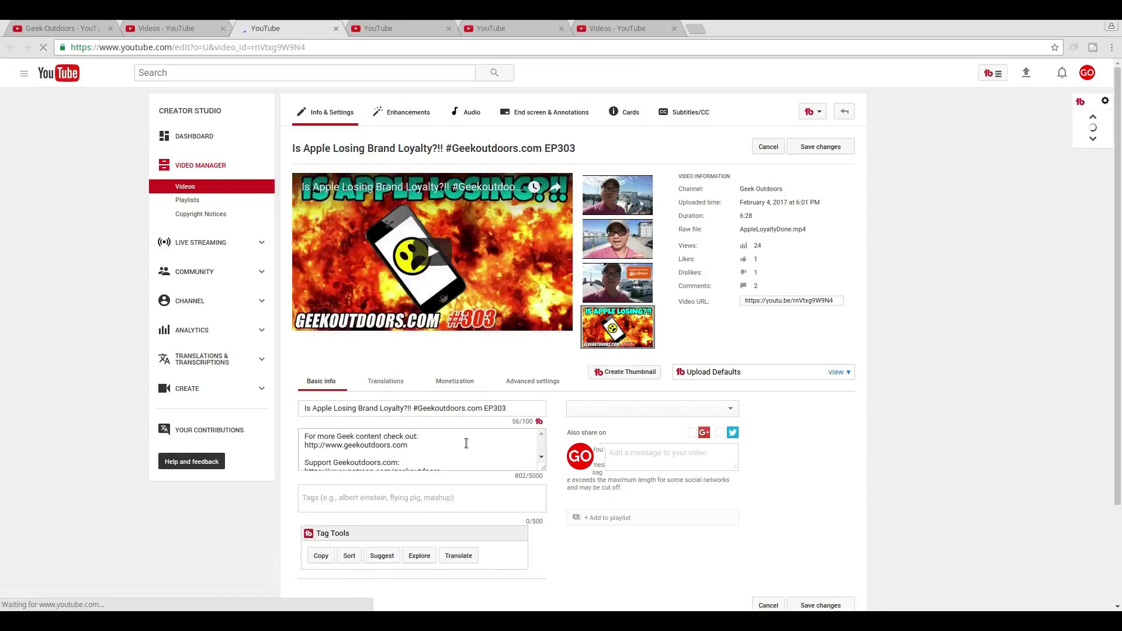
pyautogui.scroll(-2, 462, 445)
pyautogui.scroll(-1, 461, 445)
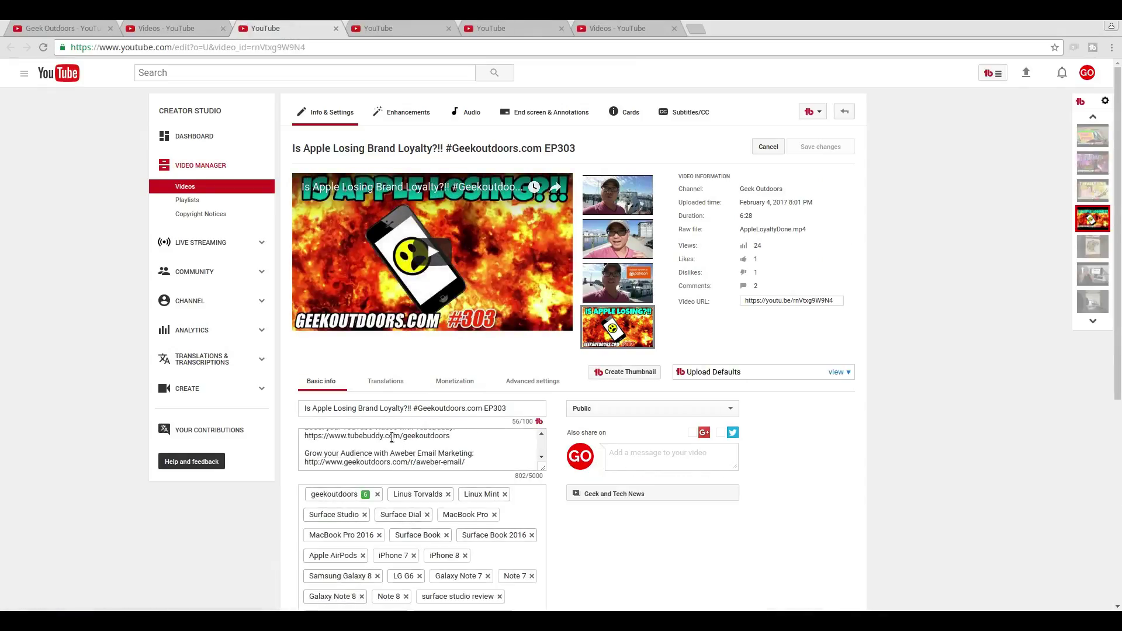
pyautogui.scroll(1, 433, 448)
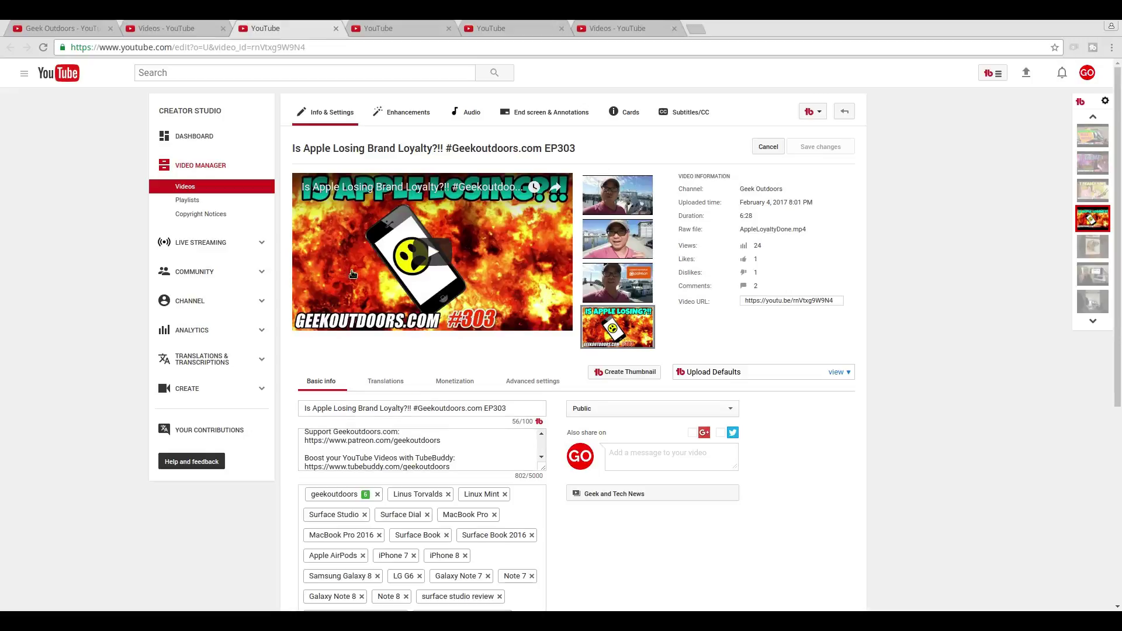
pyautogui.click(336, 28)
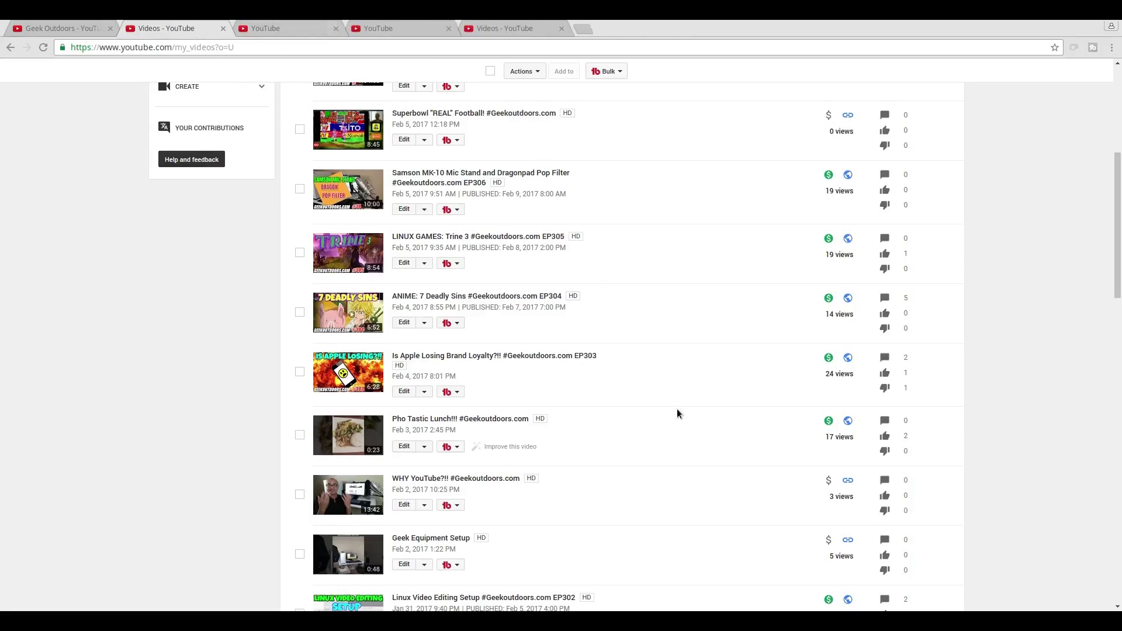
pyautogui.scroll(5, 675, 409)
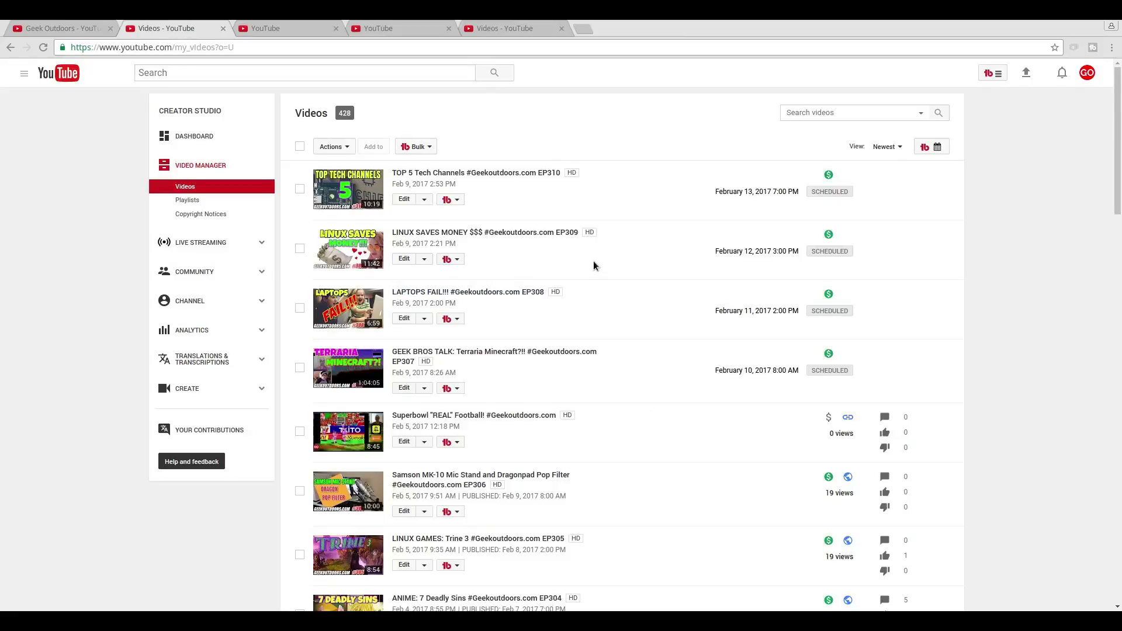
pyautogui.scroll(-5, 1017, 313)
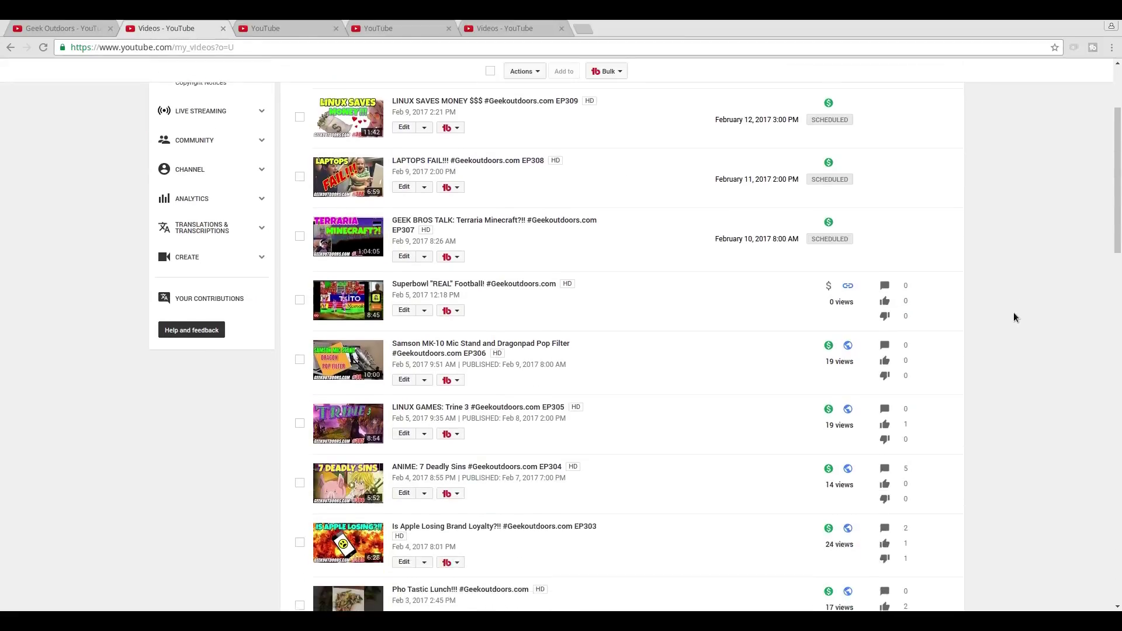
pyautogui.scroll(-2, 1013, 316)
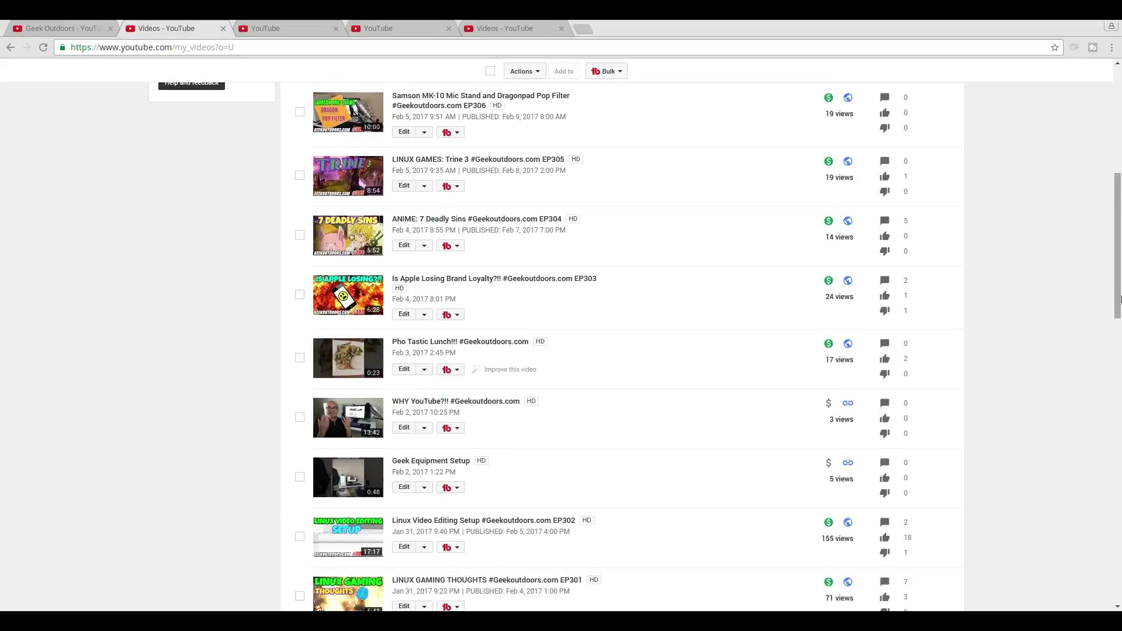
pyautogui.moveTo(1121, 293); pyautogui.dragTo(1121, 153)
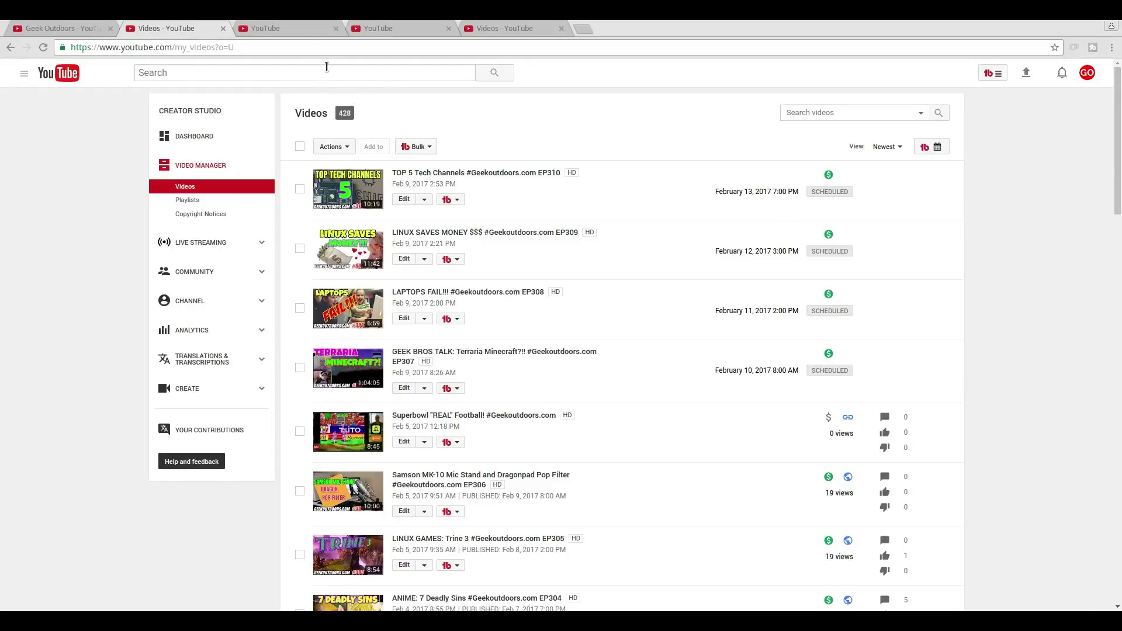
# Step: Review the default description, ad settings and available TubeBuddy profiles on the channel's Upload Defaults page
pyautogui.click(288, 28)
pyautogui.click(625, 324)
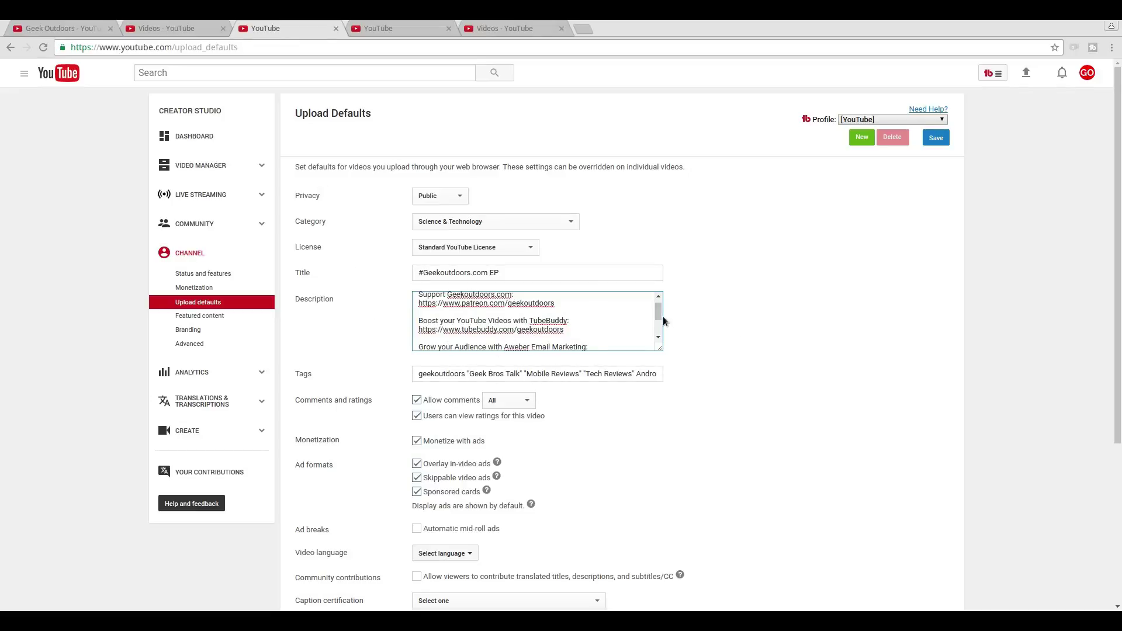
pyautogui.click(913, 120)
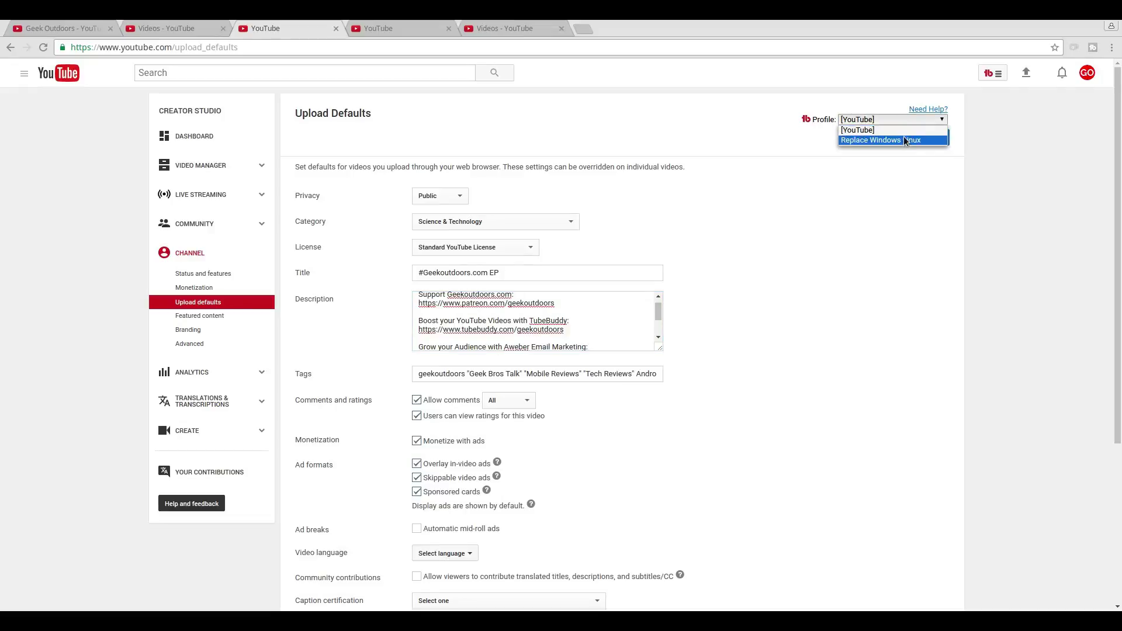
pyautogui.click(994, 181)
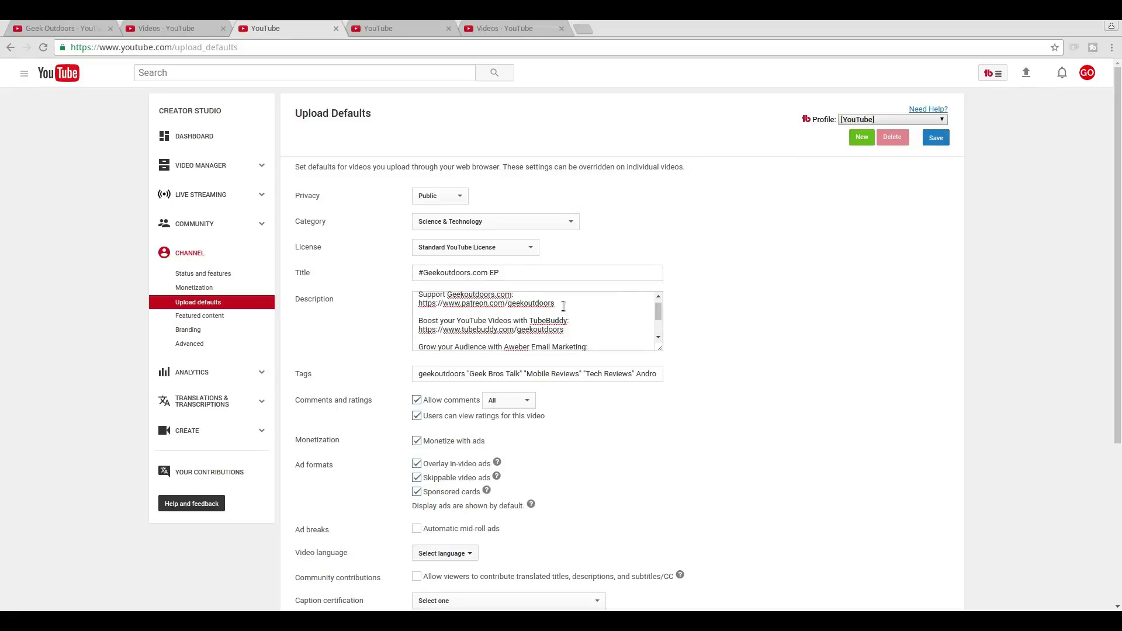
pyautogui.scroll(-1, 563, 306)
pyautogui.scroll(-1, 710, 327)
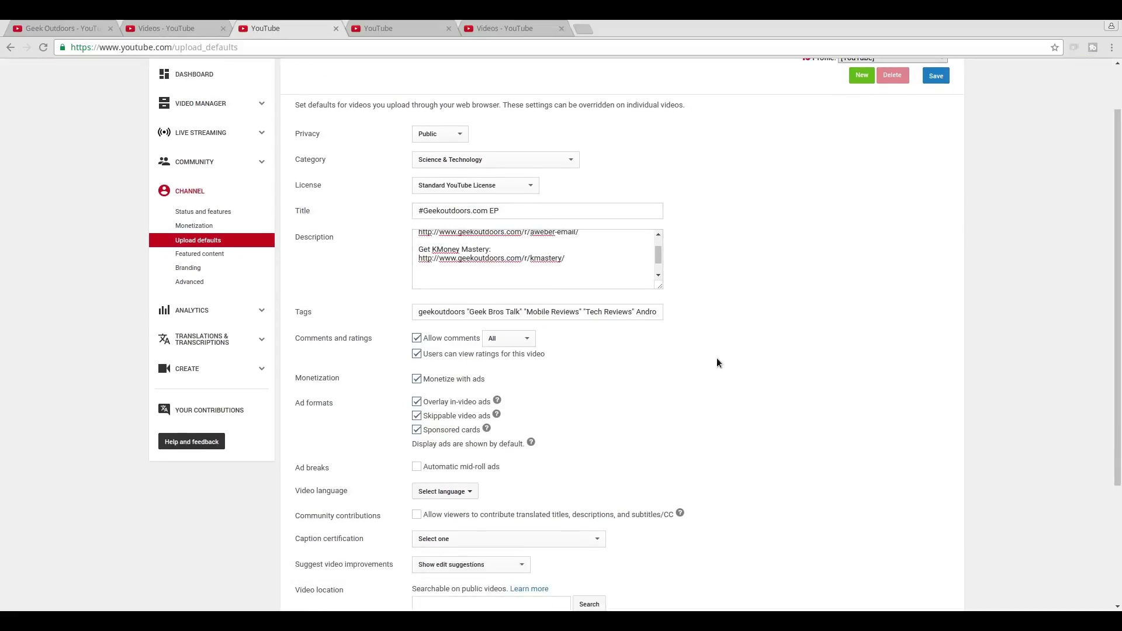
pyautogui.scroll(2, 718, 363)
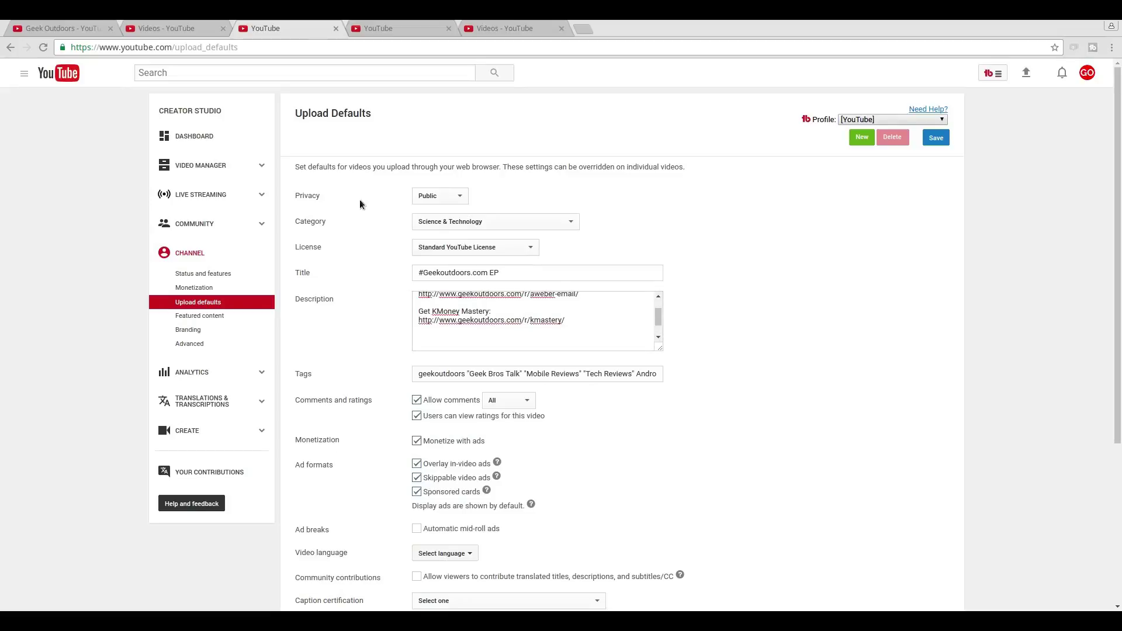
# Step: Return to the start of the default description and load the "Replace Windows Linux" profile
pyautogui.moveTo(657, 321); pyautogui.dragTo(658, 312)
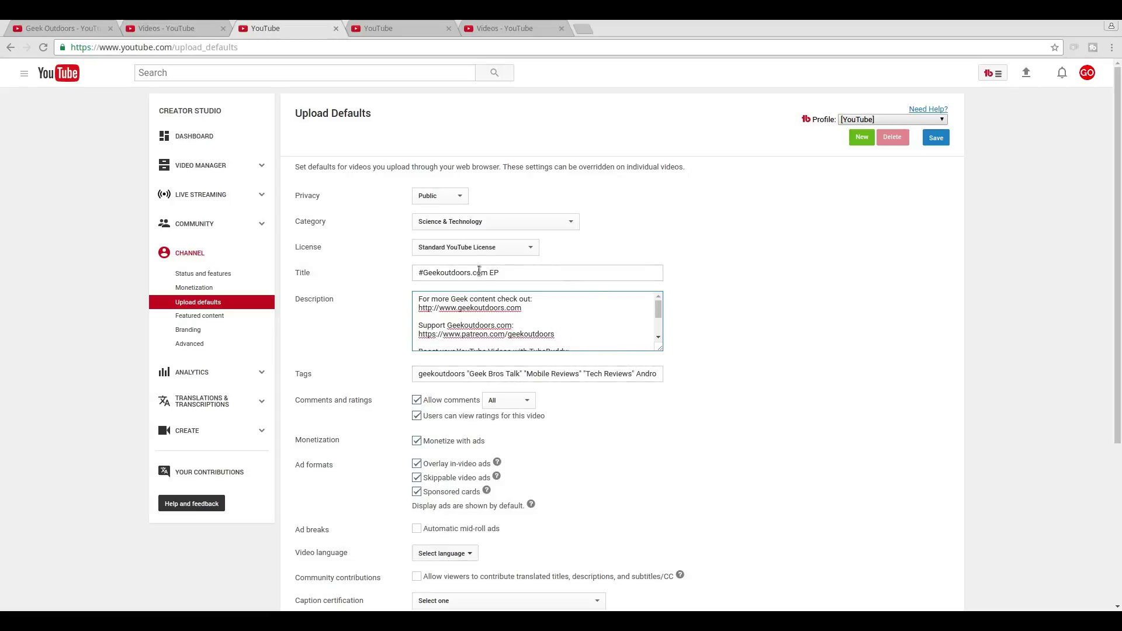
pyautogui.click(934, 120)
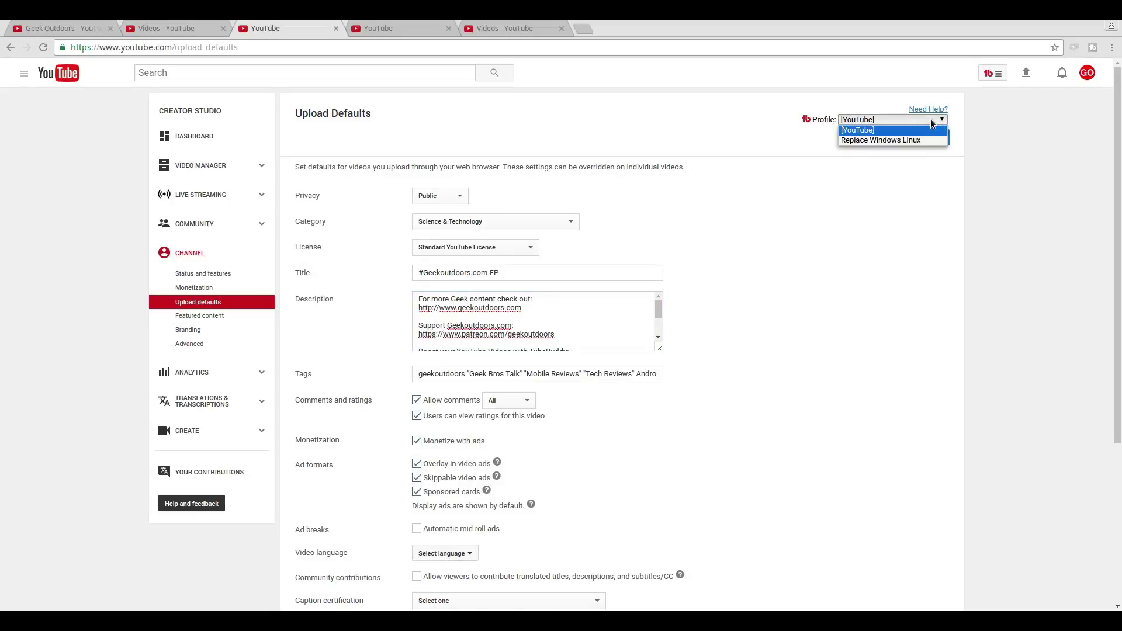
pyautogui.click(892, 139)
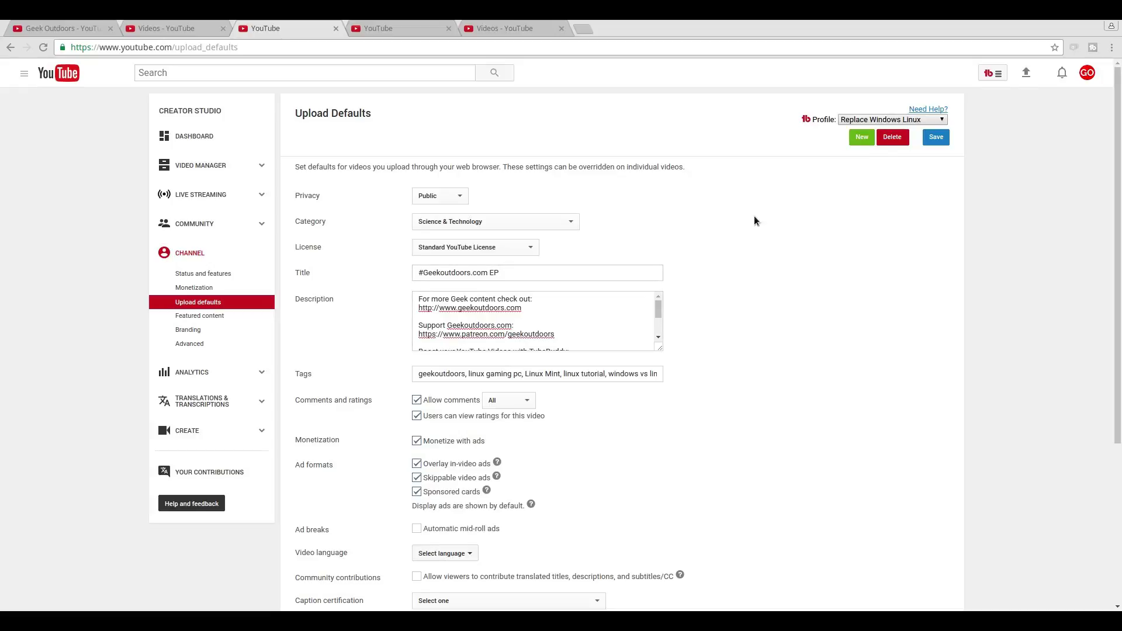
# Step: On the edit page of "COMPLETE LINUX PC BUILD - FINALLY!!!" EP256, expand TubeBuddy's Upload Defaults options, review them and collapse them
pyautogui.click(399, 25)
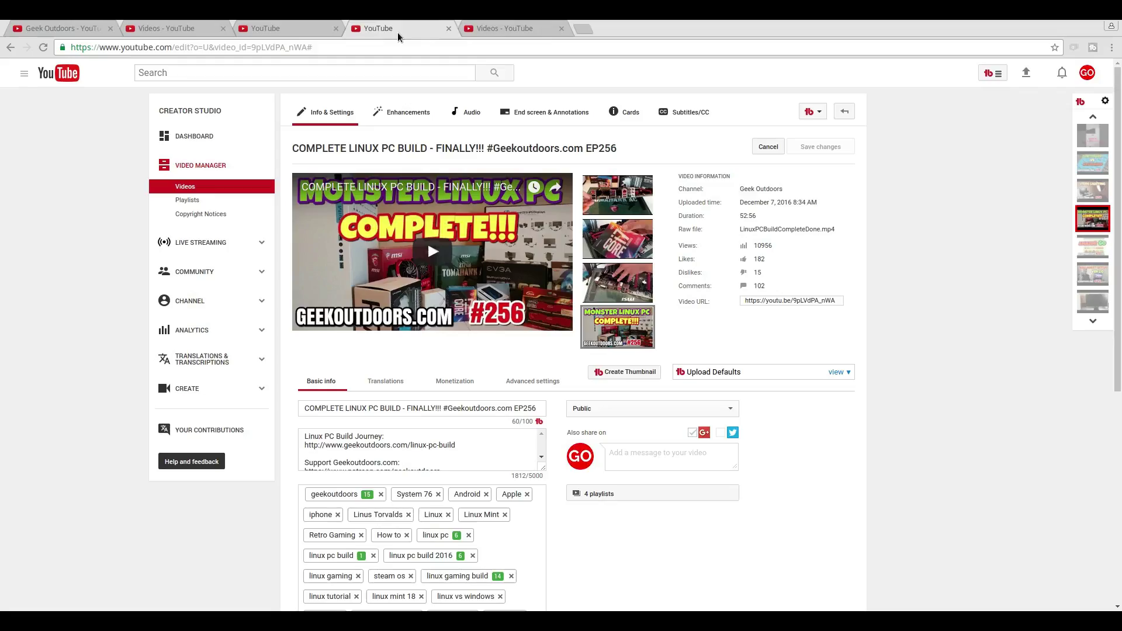
pyautogui.scroll(-1, 888, 329)
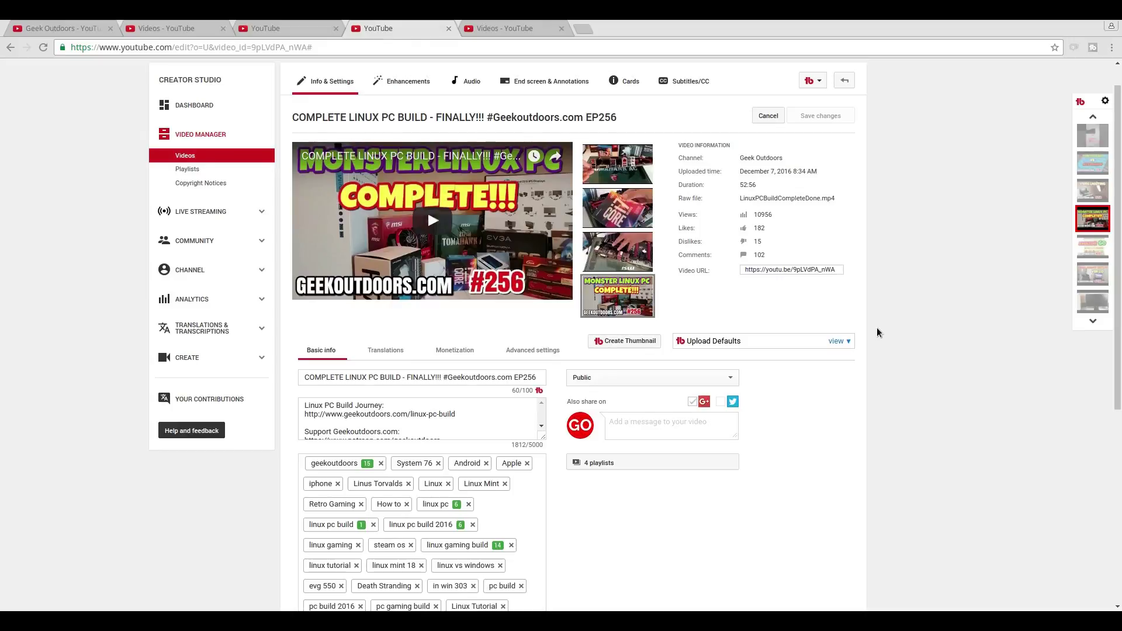
pyautogui.scroll(-4, 875, 330)
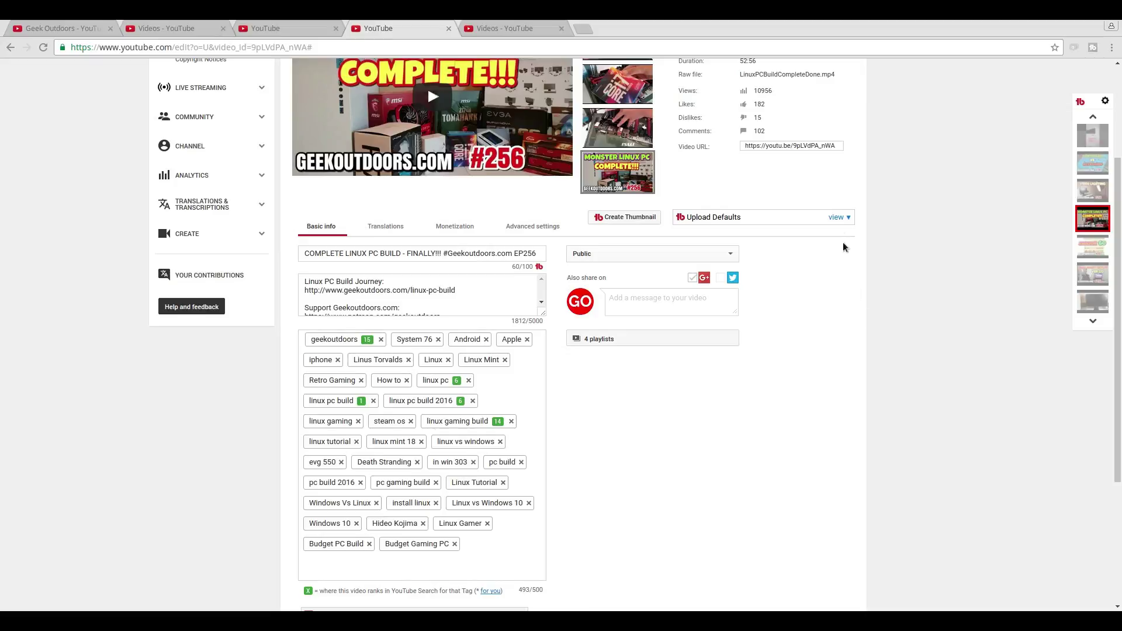
pyautogui.click(837, 218)
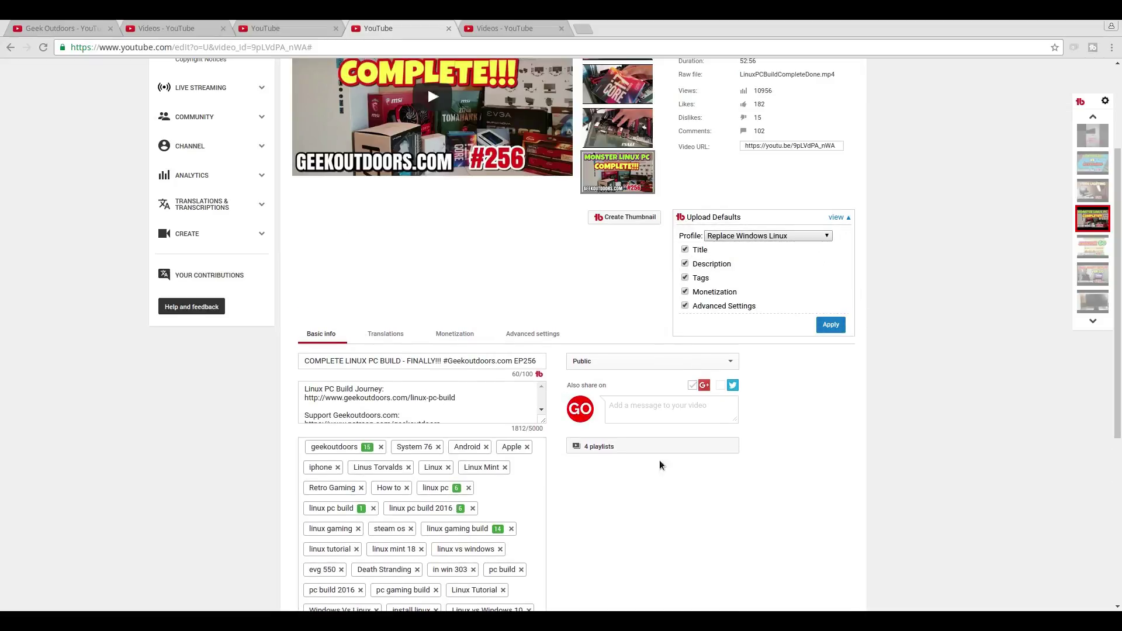
pyautogui.scroll(-1, 769, 320)
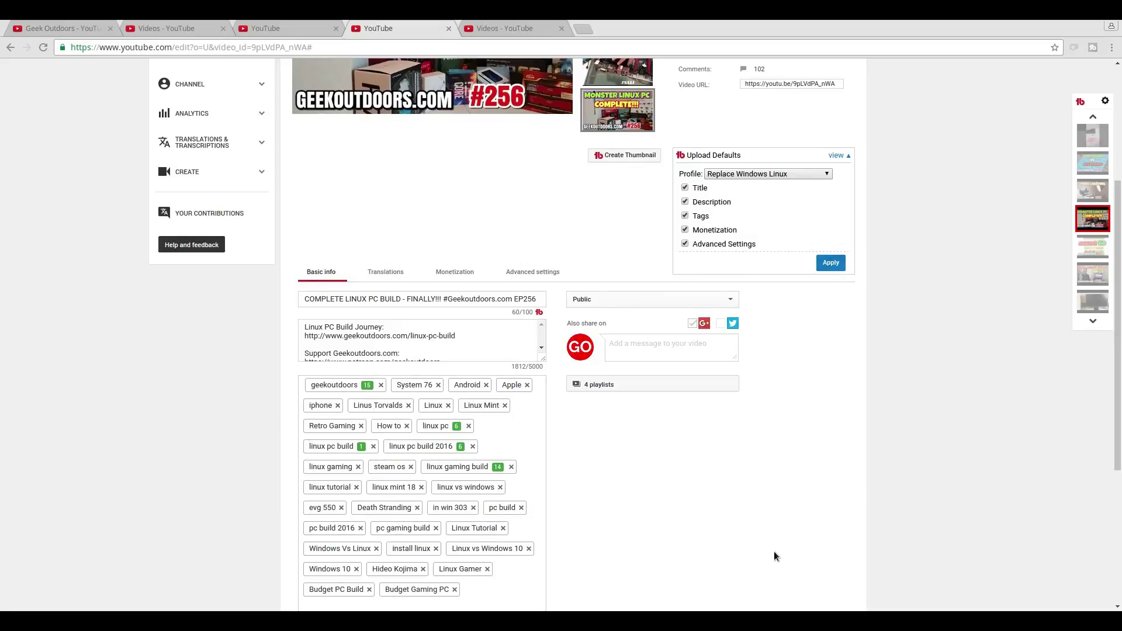
pyautogui.scroll(2, 804, 528)
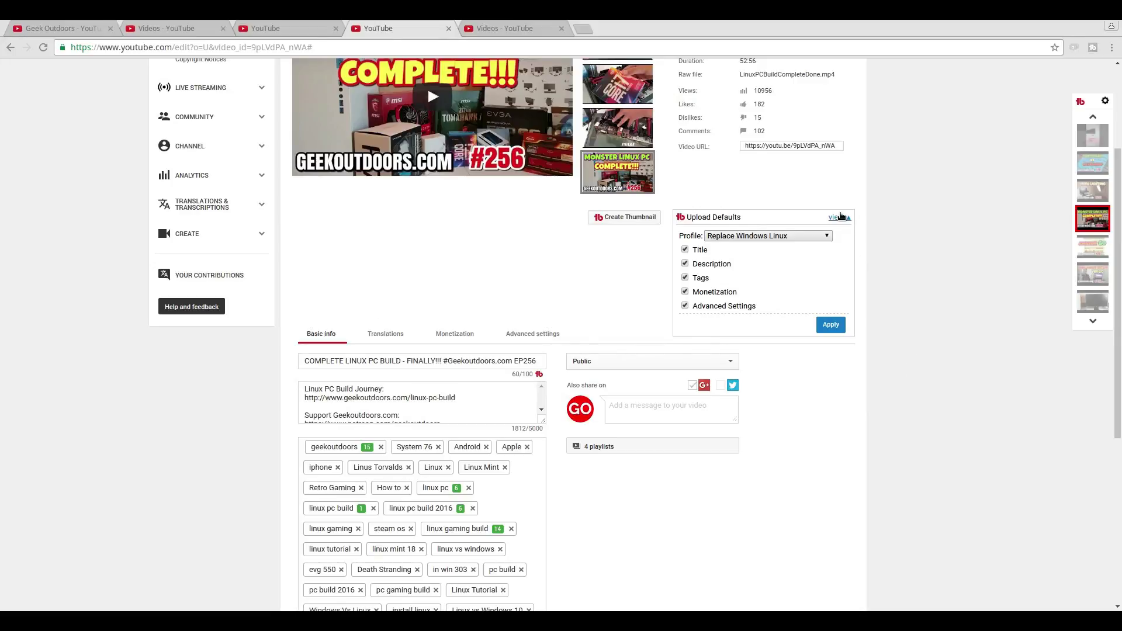
pyautogui.click(840, 217)
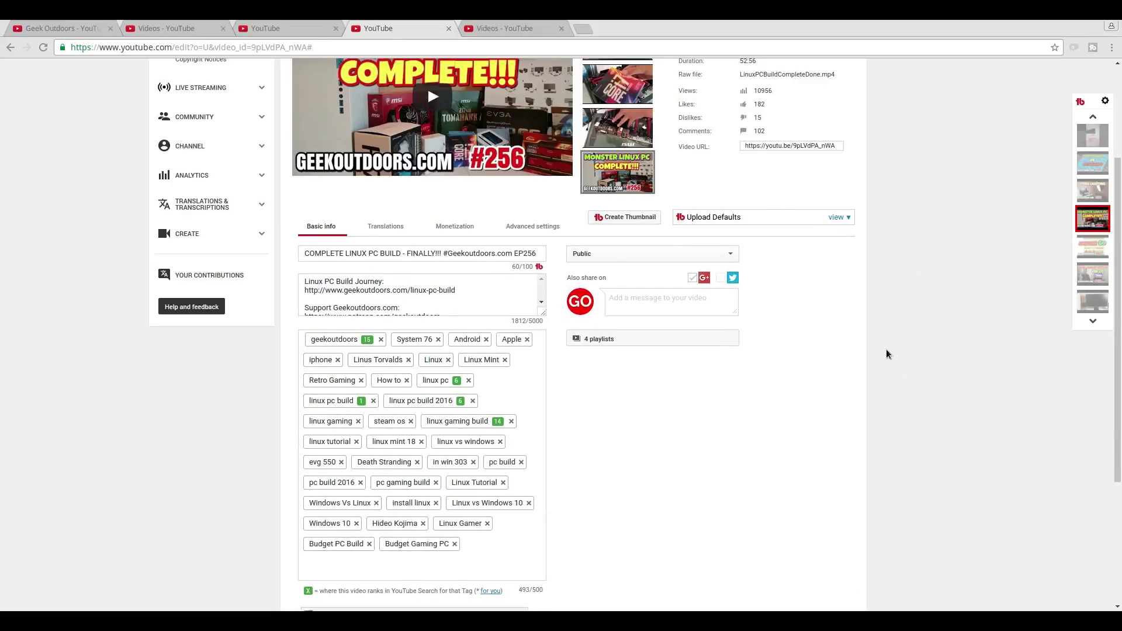
# Step: Look over the EP256 edit page, from the video information to the tag list and Tag Tools
pyautogui.scroll(-4, 883, 350)
pyautogui.scroll(6, 873, 352)
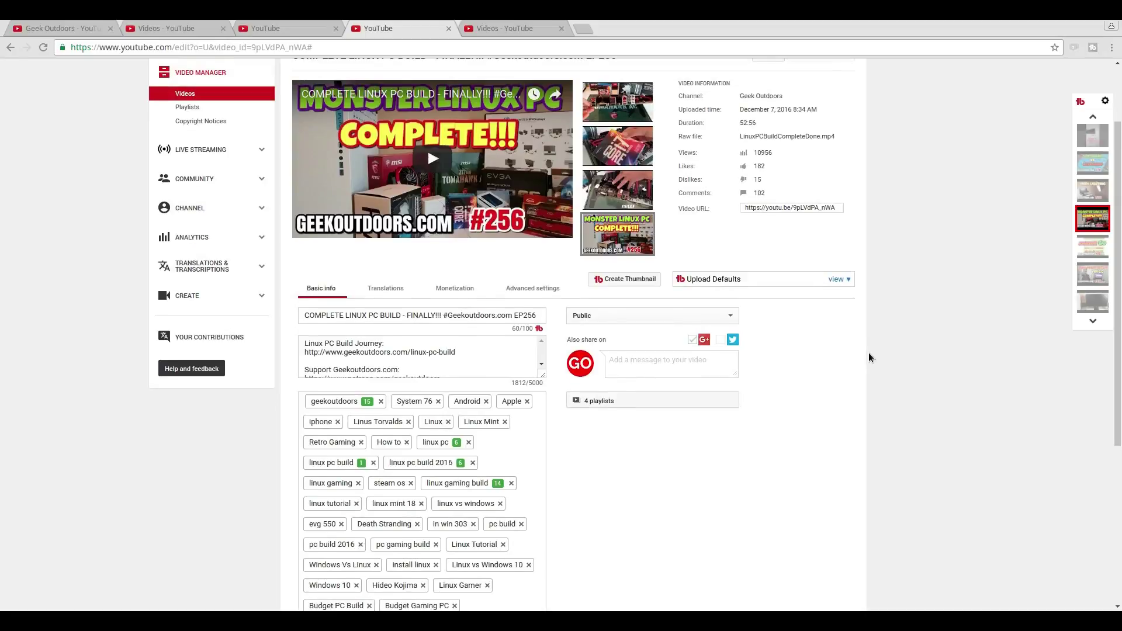
pyautogui.scroll(2, 869, 353)
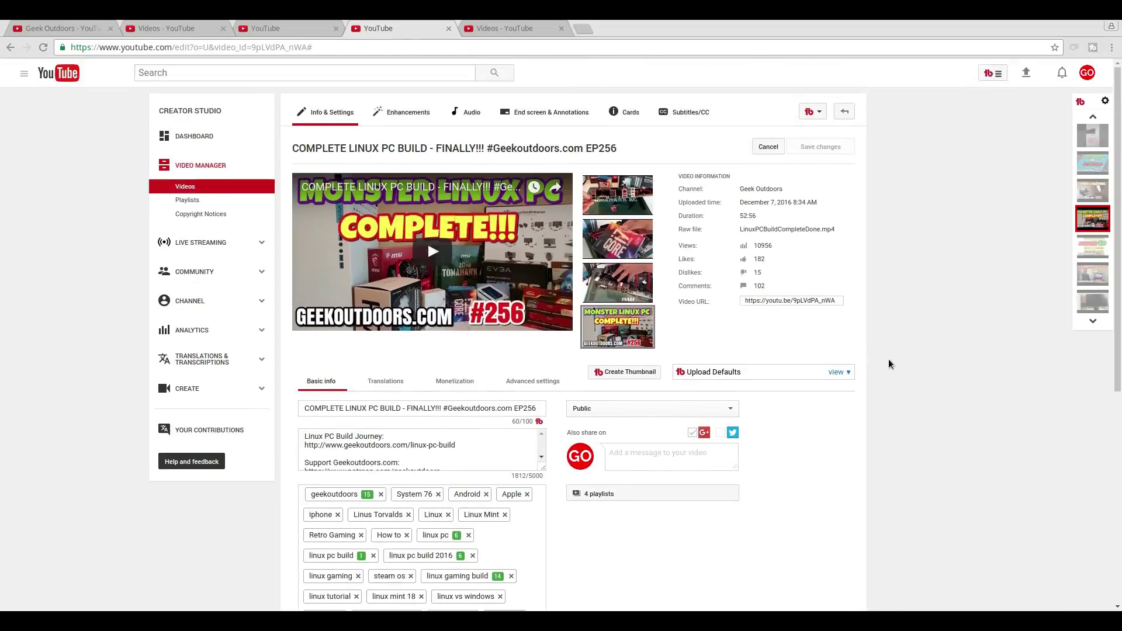
pyautogui.scroll(-2, 889, 360)
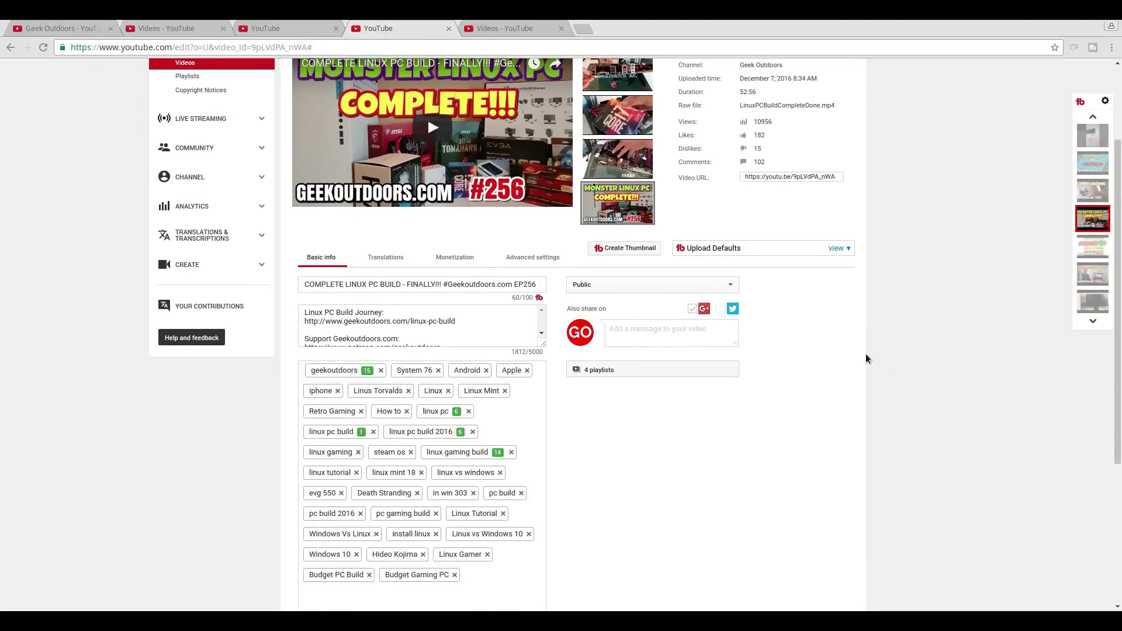
pyautogui.scroll(-2, 866, 358)
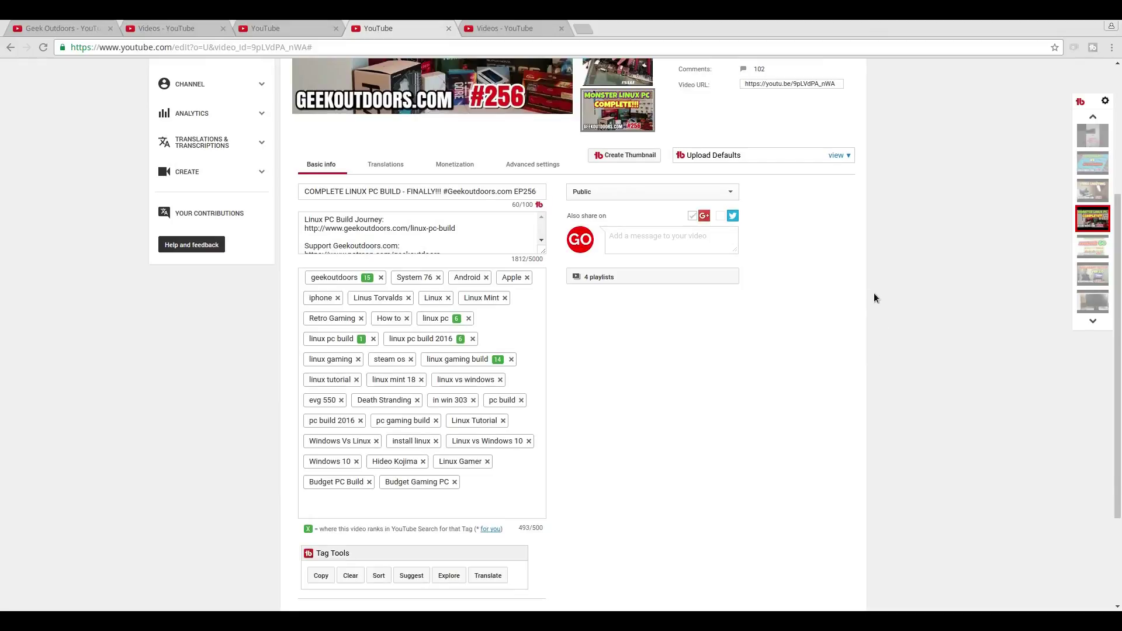
pyautogui.scroll(4, 849, 286)
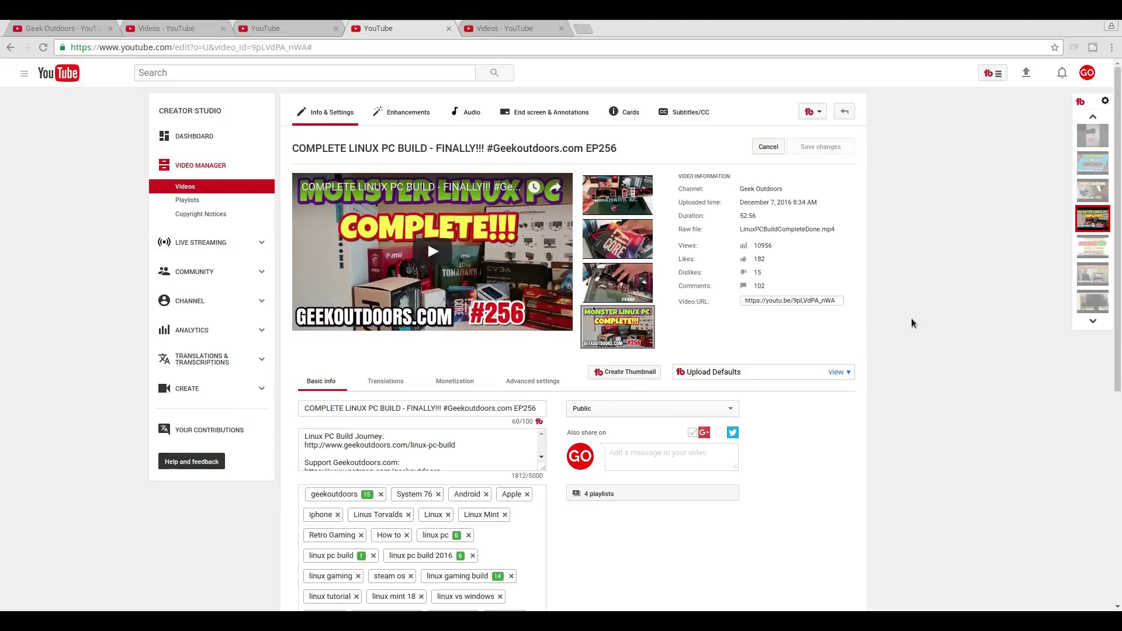
pyautogui.scroll(-1, 907, 320)
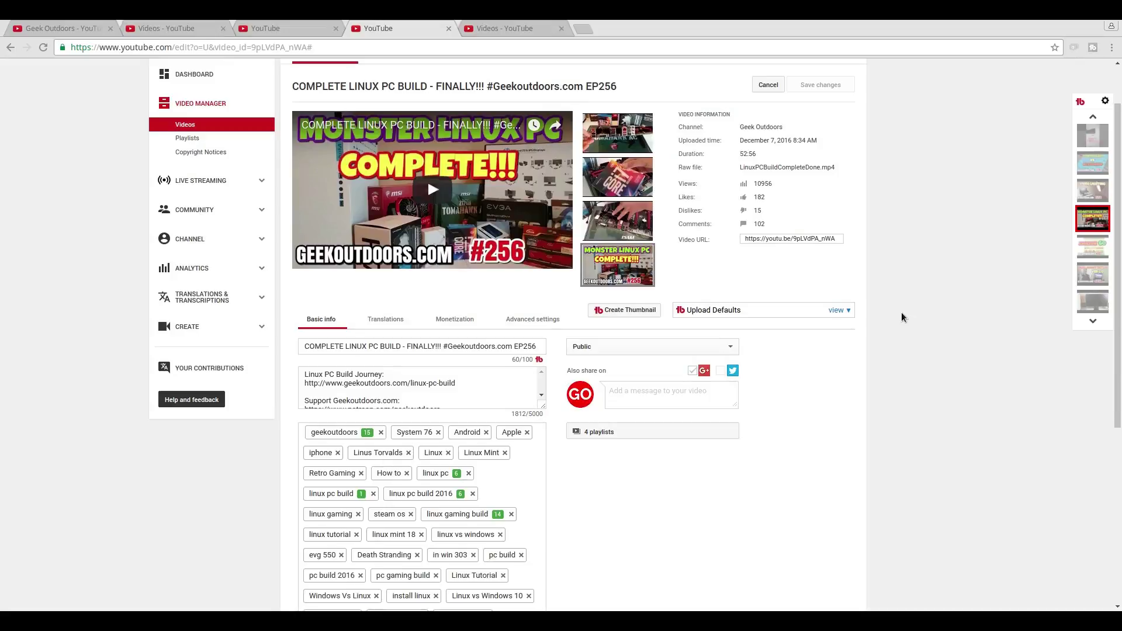
pyautogui.scroll(-2, 907, 303)
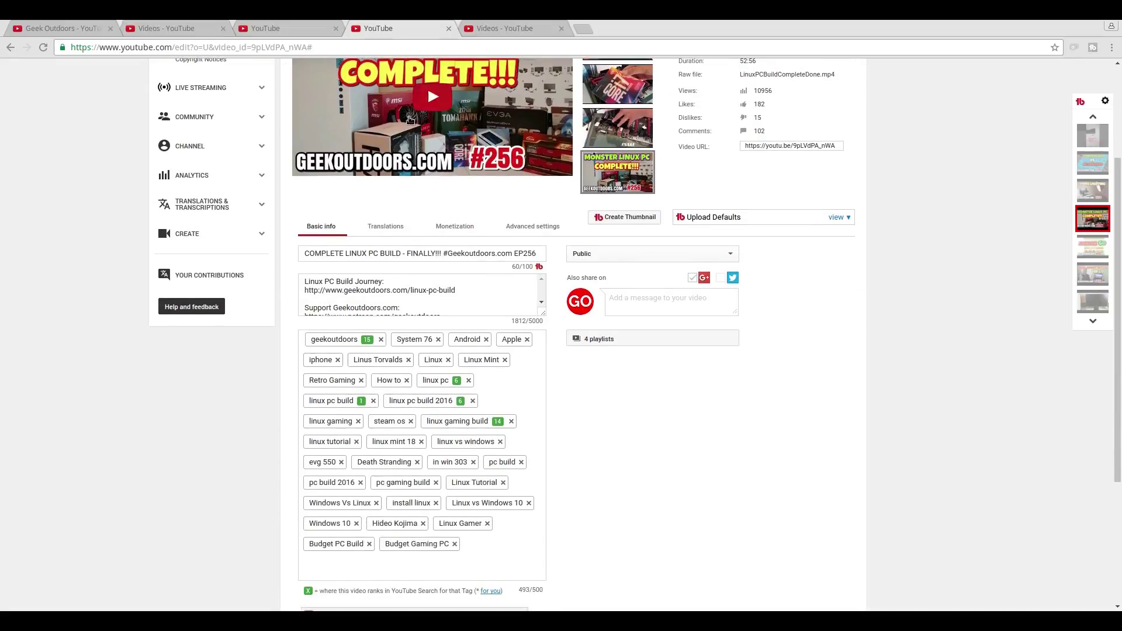
# Step: Go back to the Upload Defaults page and switch the TubeBuddy profile to [YouTube]
pyautogui.click(263, 28)
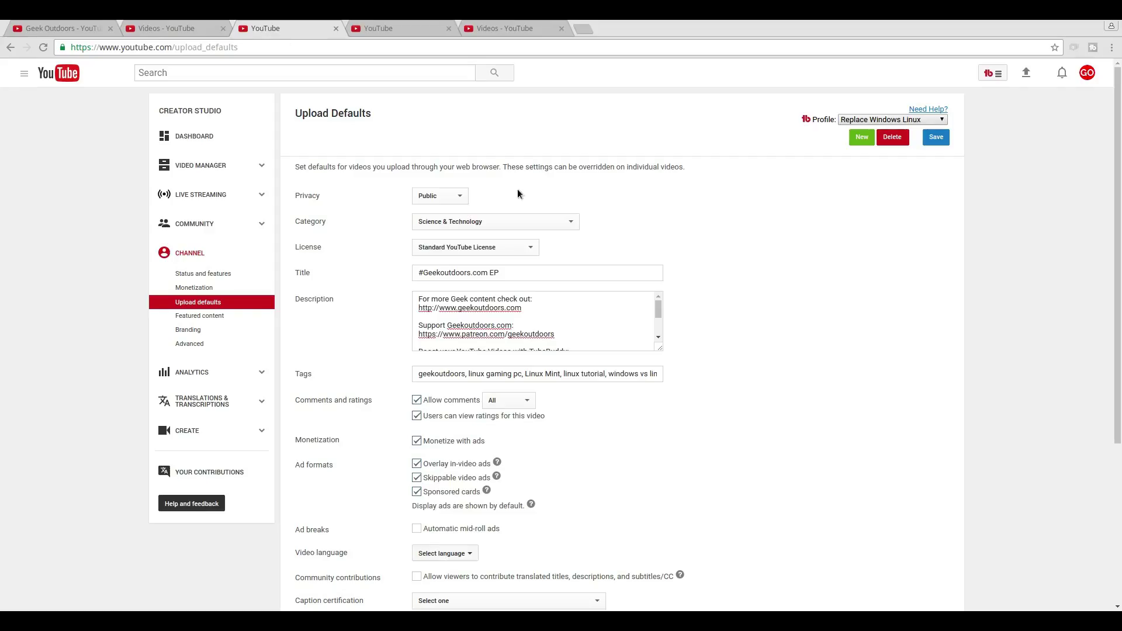
pyautogui.click(918, 119)
pyautogui.click(895, 129)
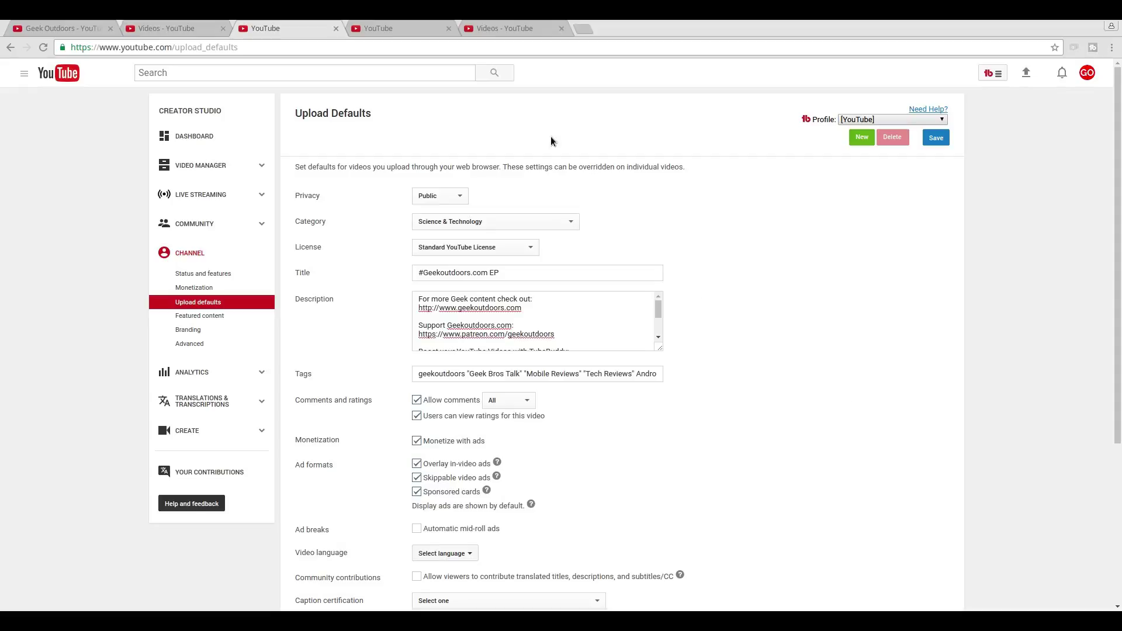
# Step: Return to the EP256 edit page and examine its tags, their search rank markers and the Tag Tools
pyautogui.click(389, 29)
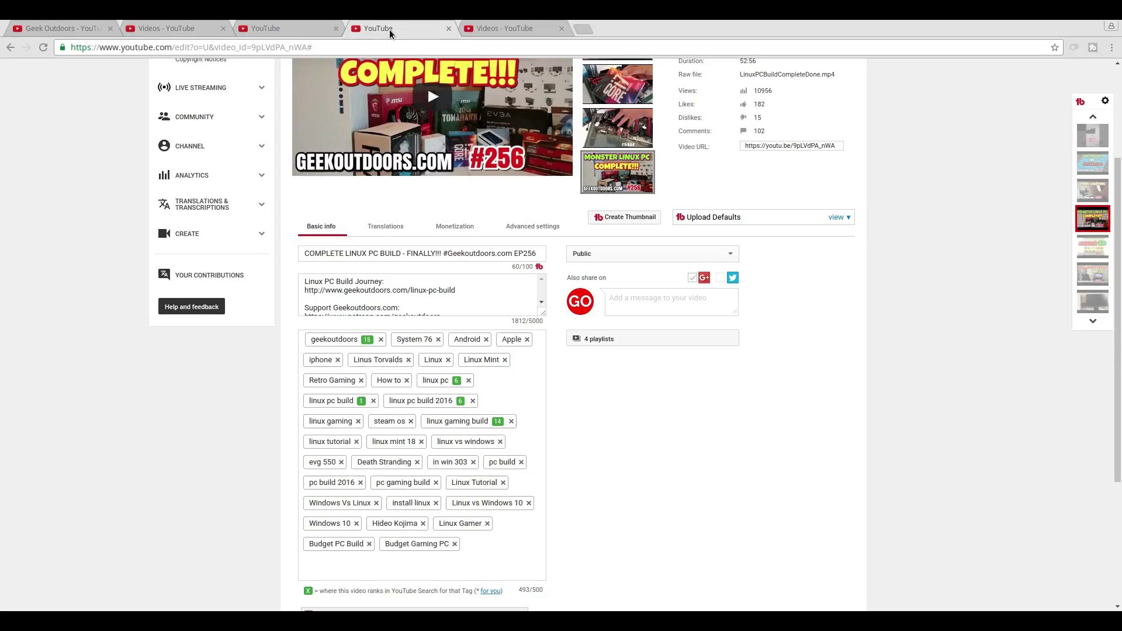
pyautogui.scroll(2, 959, 290)
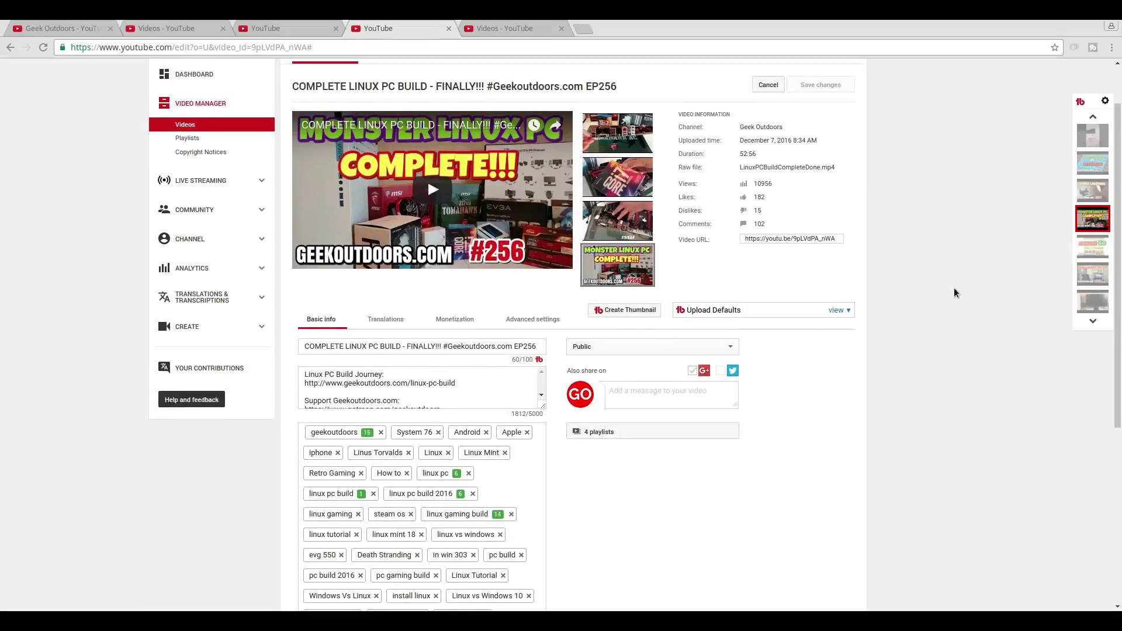
pyautogui.scroll(-1, 954, 288)
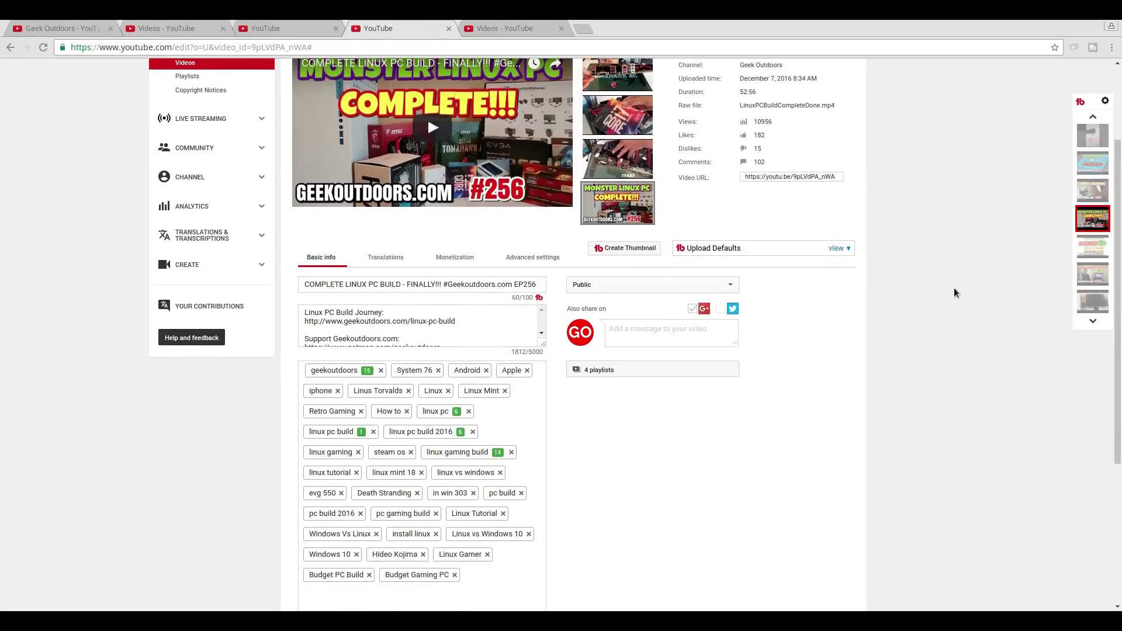
pyautogui.scroll(-2, 719, 442)
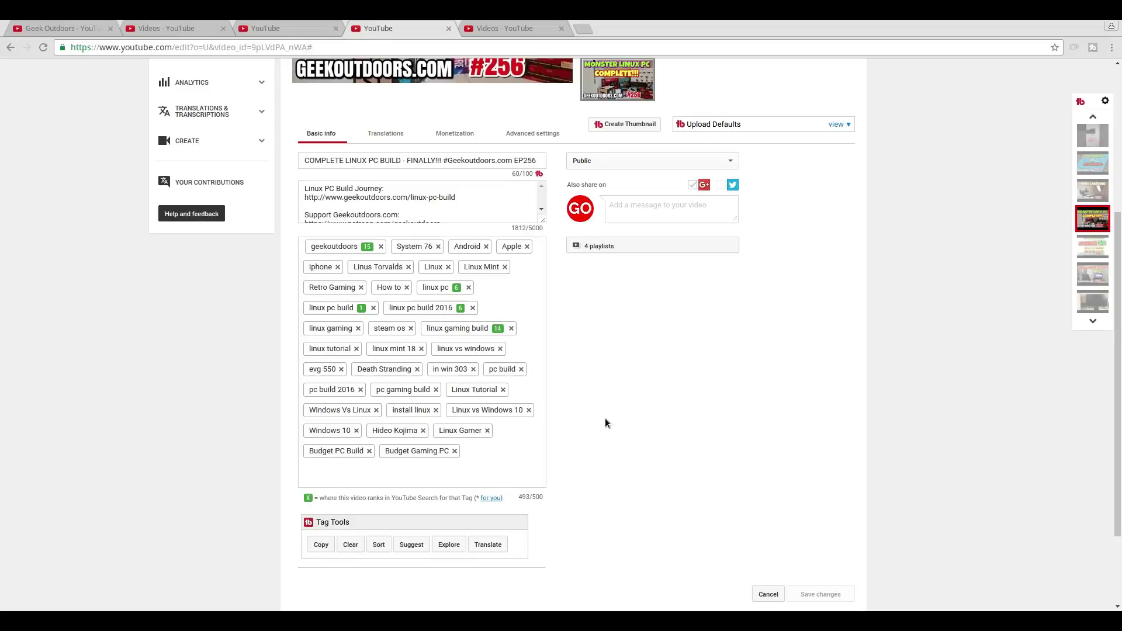
pyautogui.scroll(1, 609, 405)
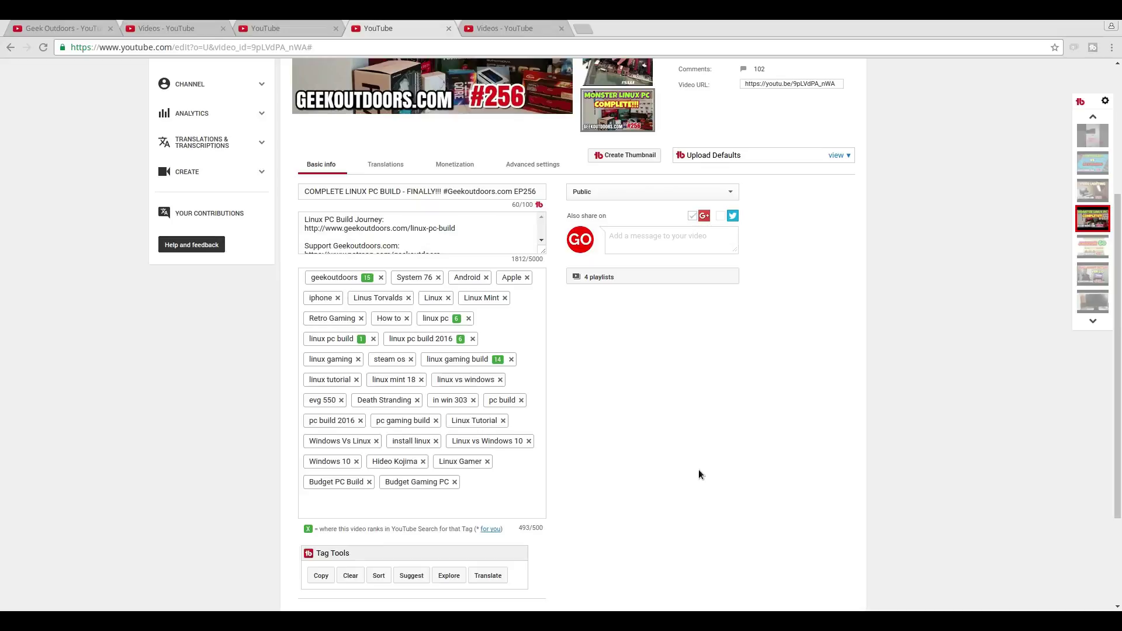
pyautogui.scroll(-2, 699, 474)
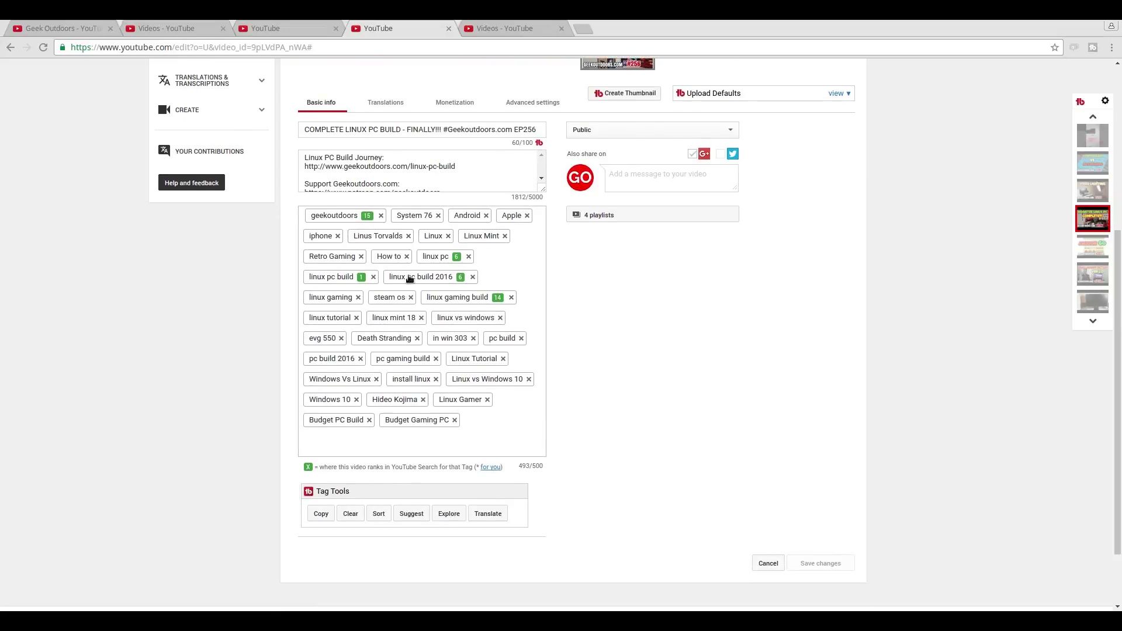
pyautogui.scroll(1, 527, 371)
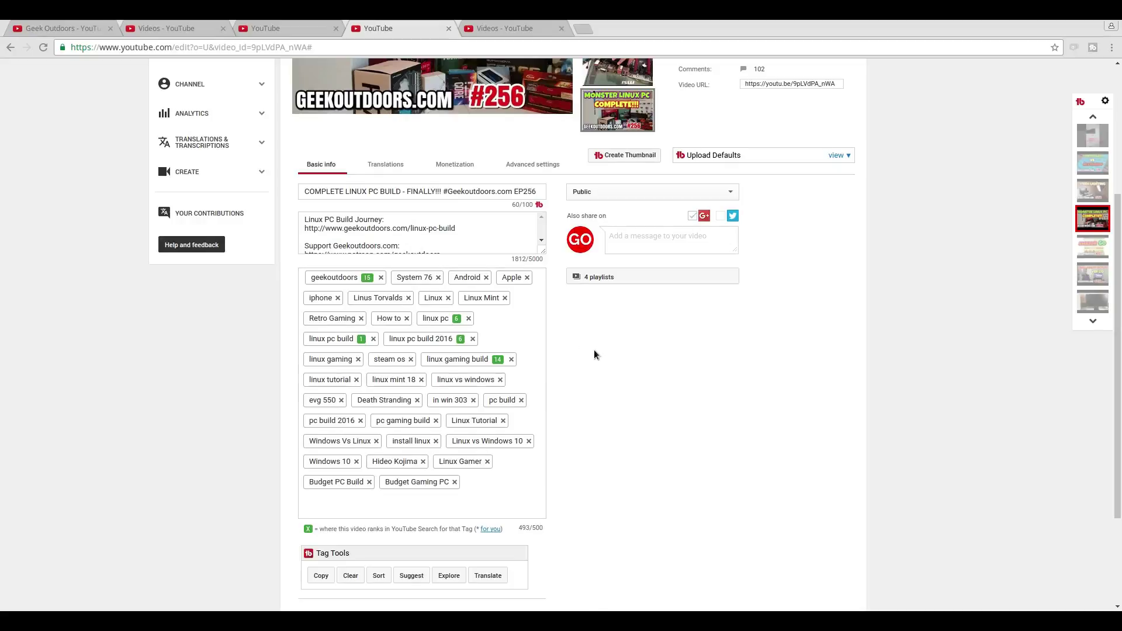
pyautogui.scroll(-2, 586, 345)
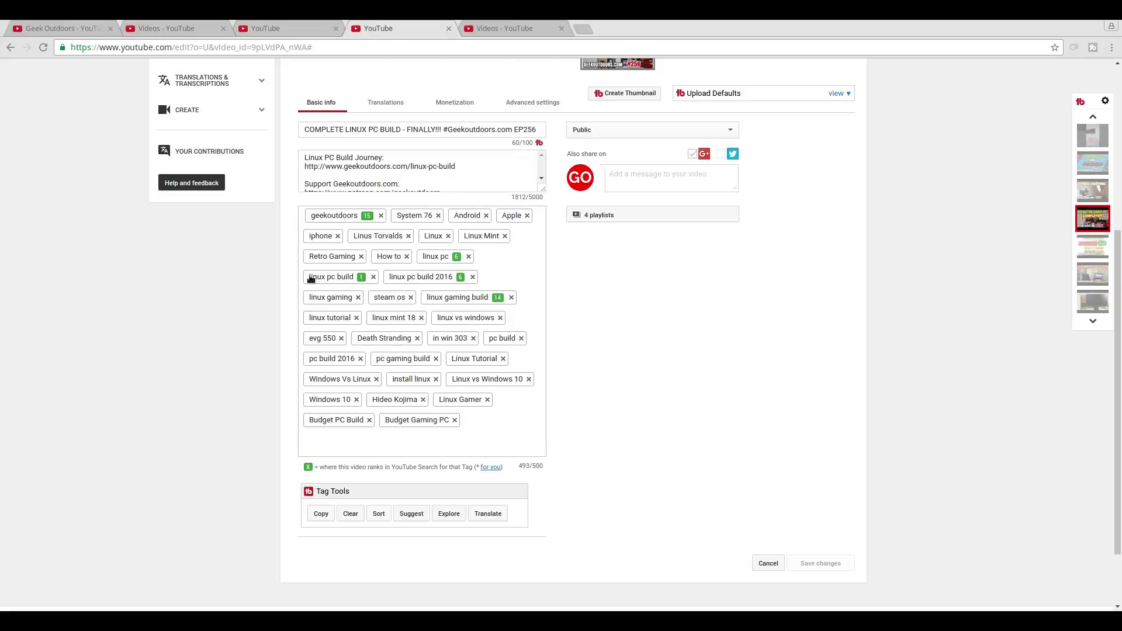
# Step: Check the most used tags and keyword scores for the tags "linux pc build" and "How to" in Tag Explorer
pyautogui.click(310, 278)
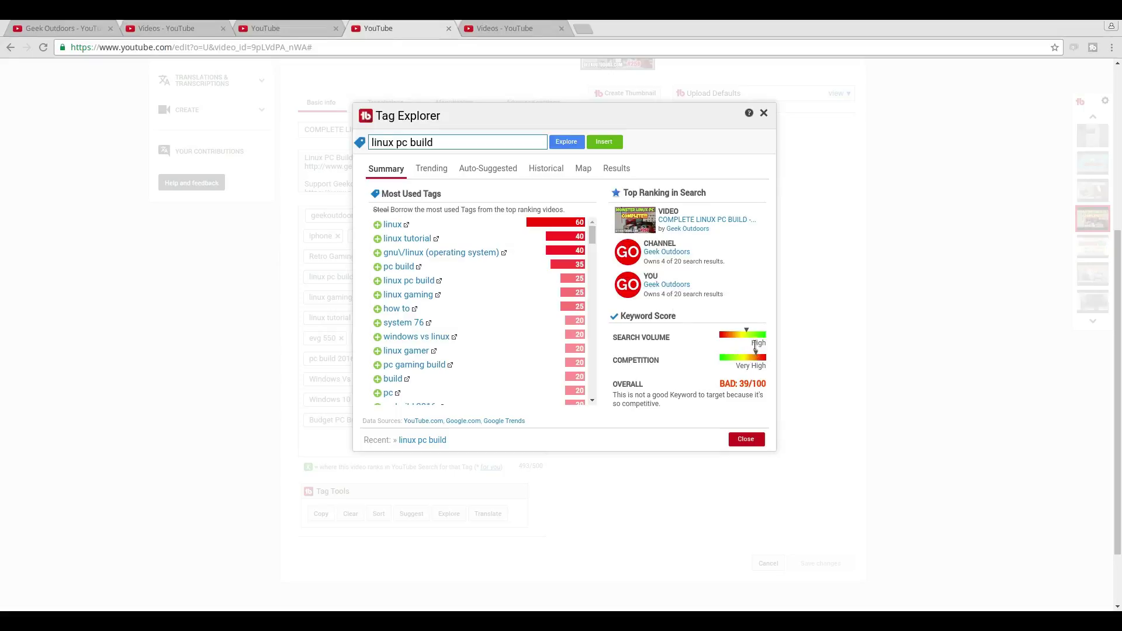
pyautogui.click(755, 439)
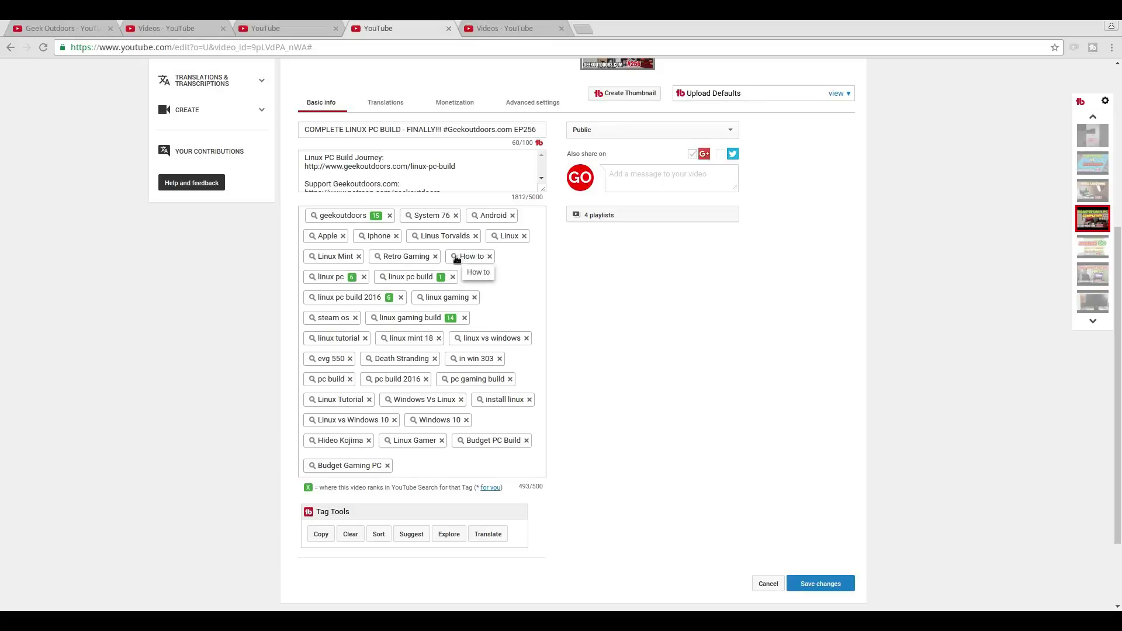
pyautogui.click(456, 257)
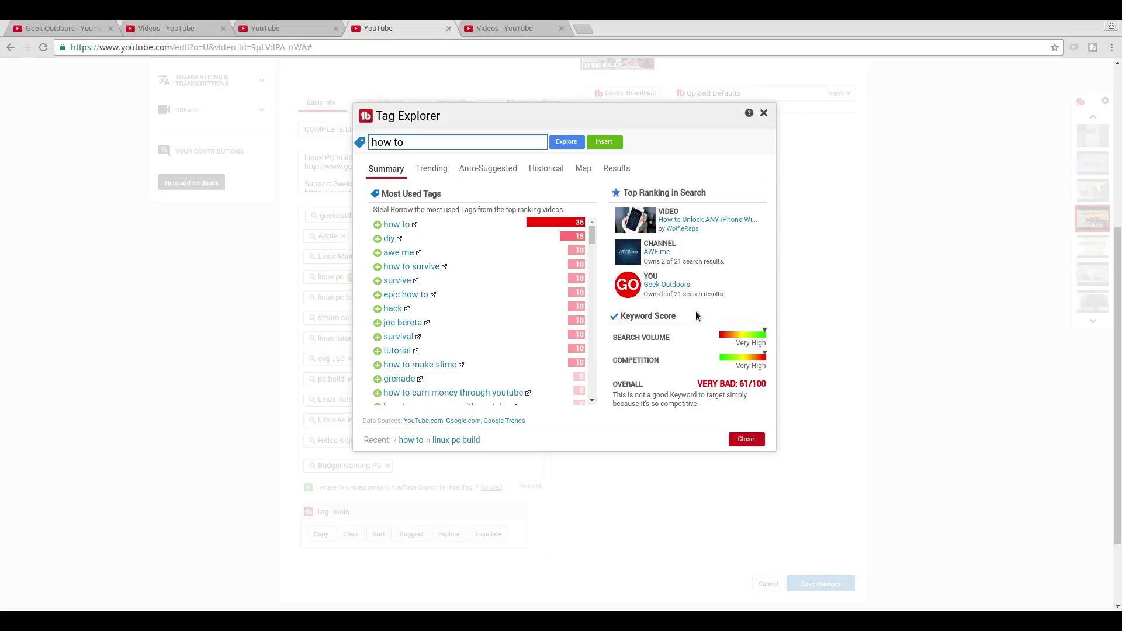
# Step: Remove the "How to" tag, check the "Retro Gaming" tag's keyword score in Tag Explorer, and remove that tag too
pyautogui.scroll(-1, 688, 308)
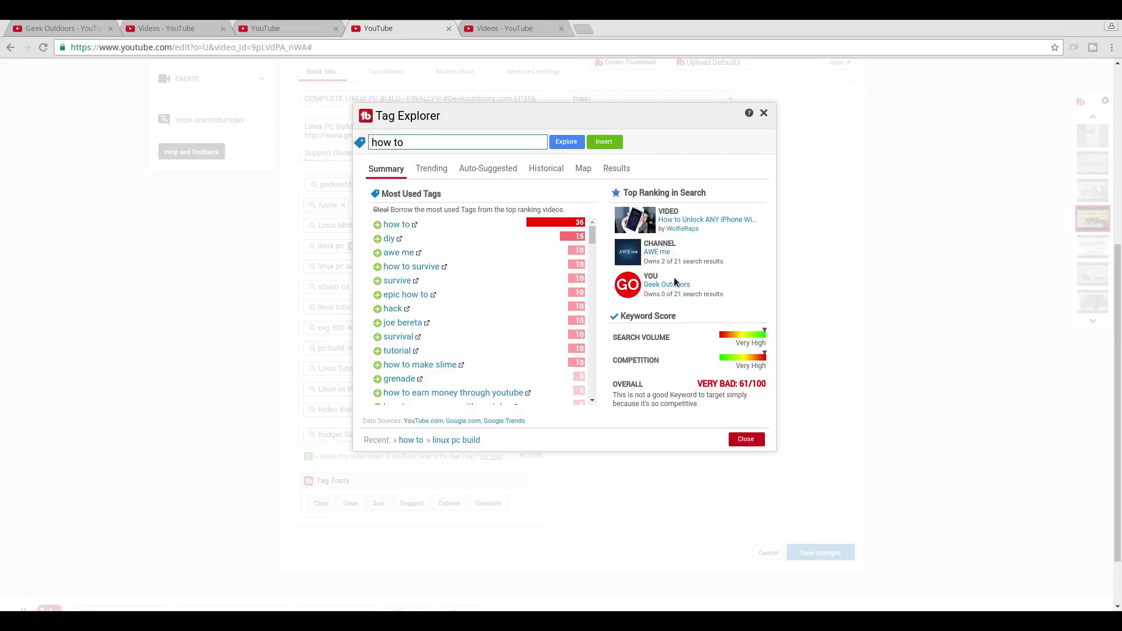
pyautogui.click(745, 439)
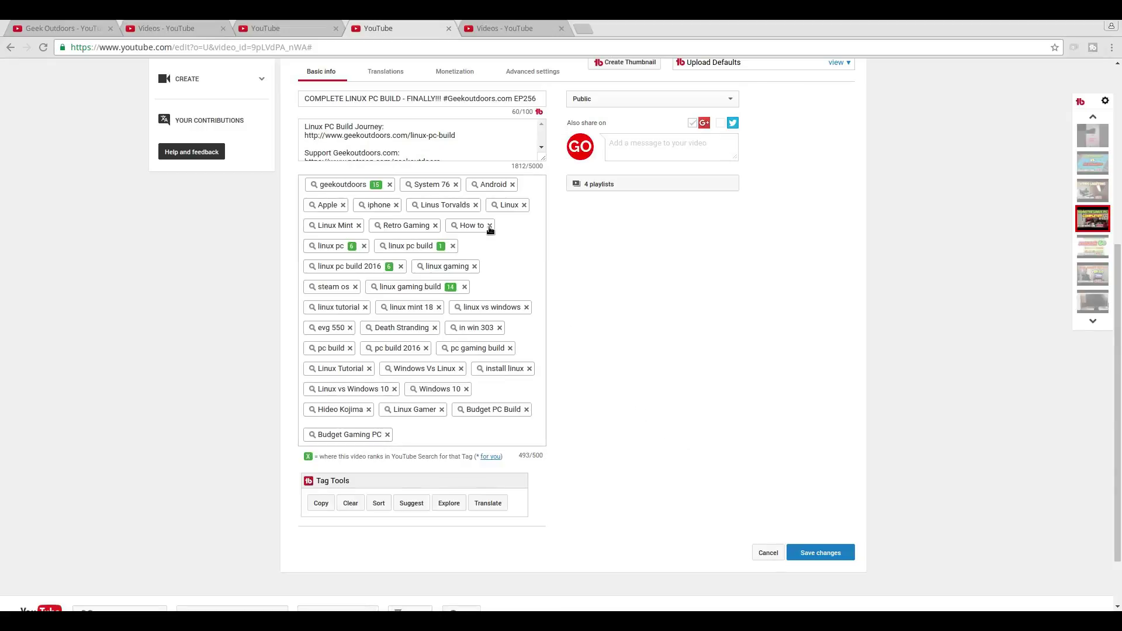
pyautogui.click(490, 226)
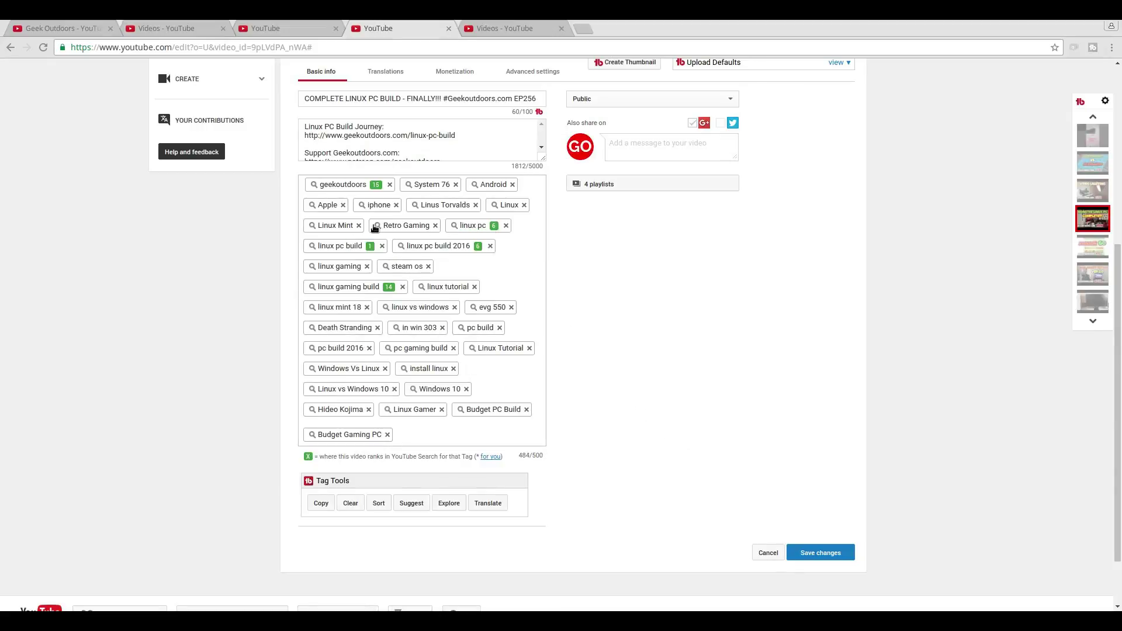
pyautogui.click(375, 226)
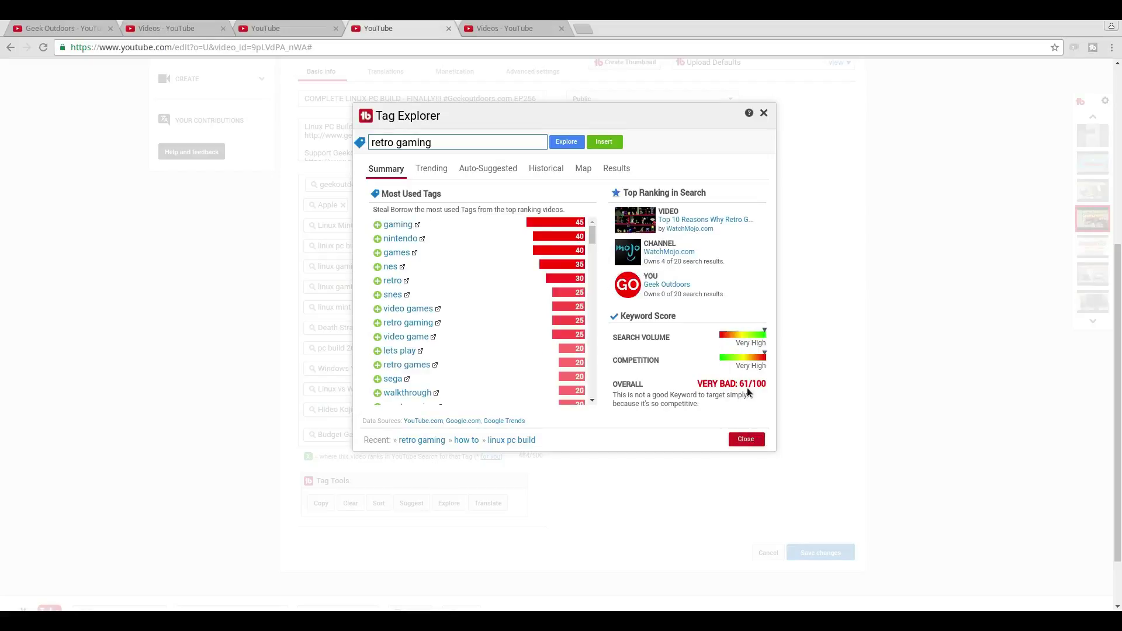
pyautogui.click(745, 440)
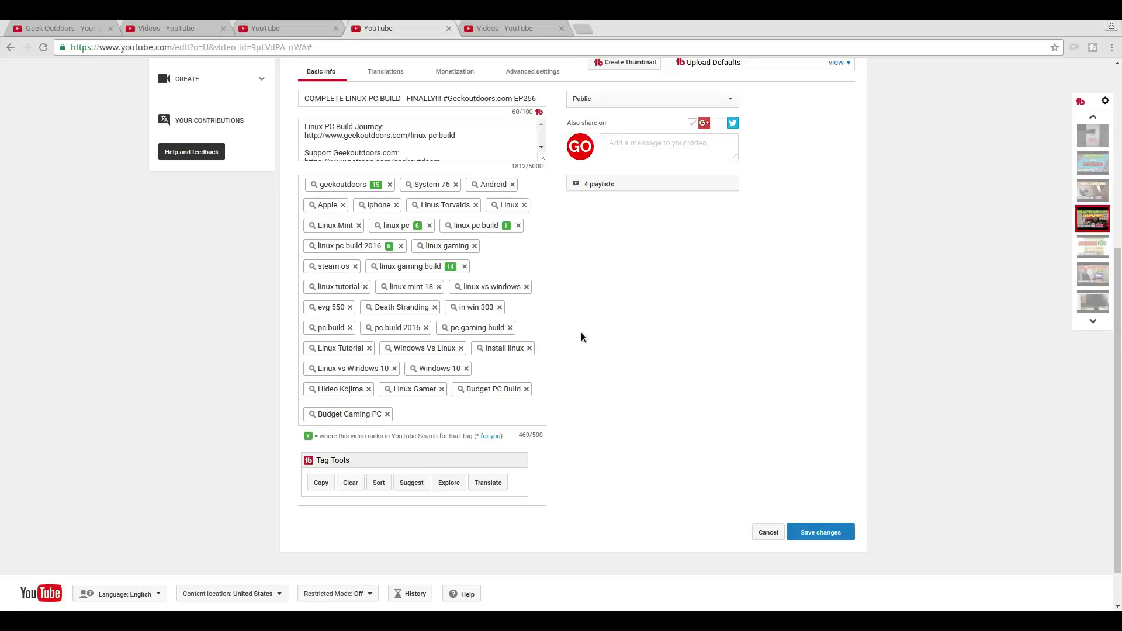
# Step: Bring up the Suggested Tags for EP256 and view the score analysis of "building a linux pc"
pyautogui.scroll(-1, 657, 369)
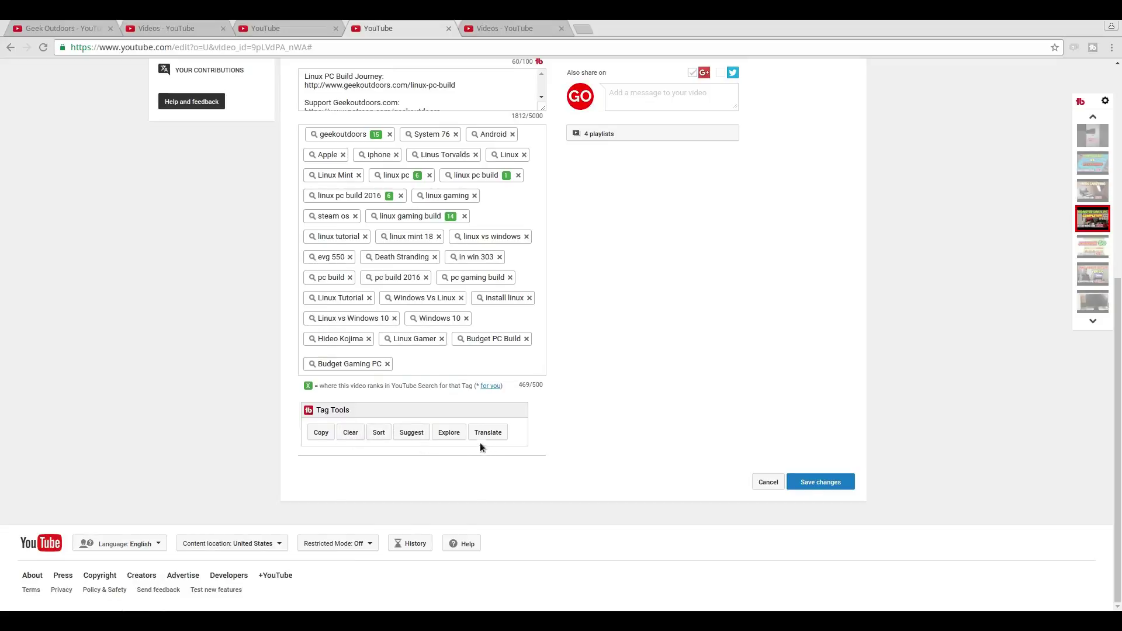
pyautogui.click(412, 433)
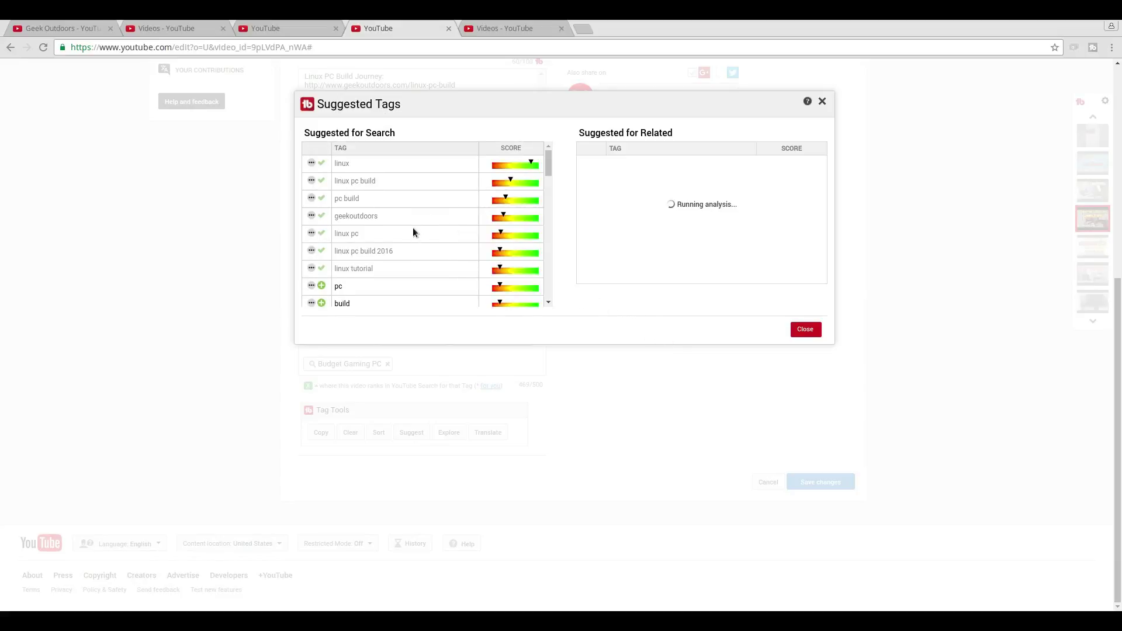
pyautogui.scroll(-1, 412, 227)
pyautogui.scroll(-1, 387, 227)
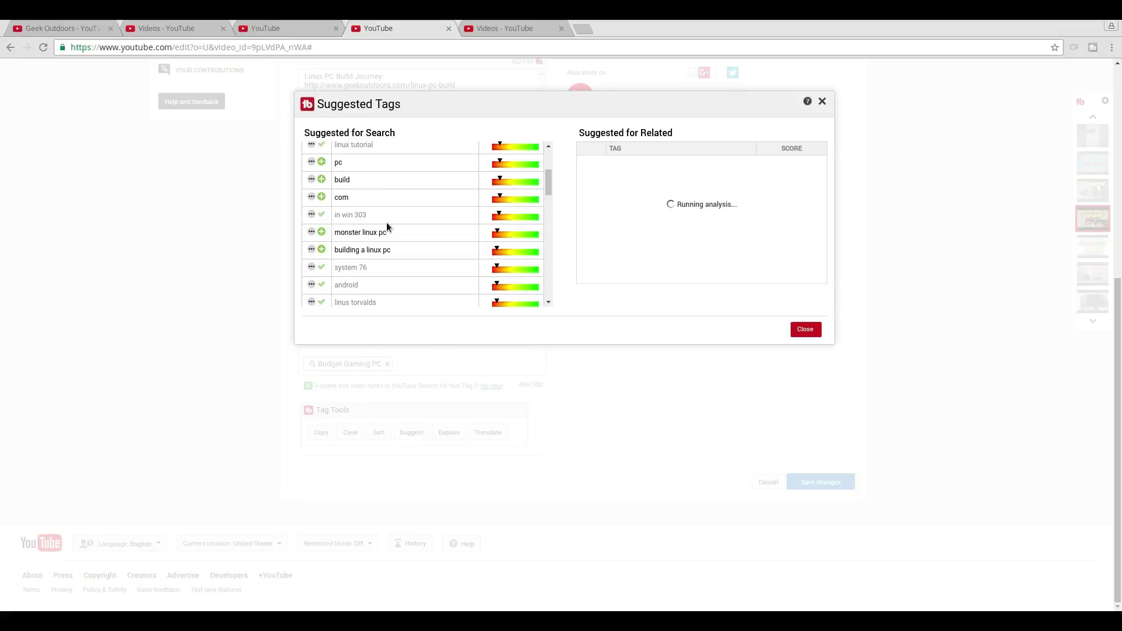
pyautogui.scroll(-1, 372, 250)
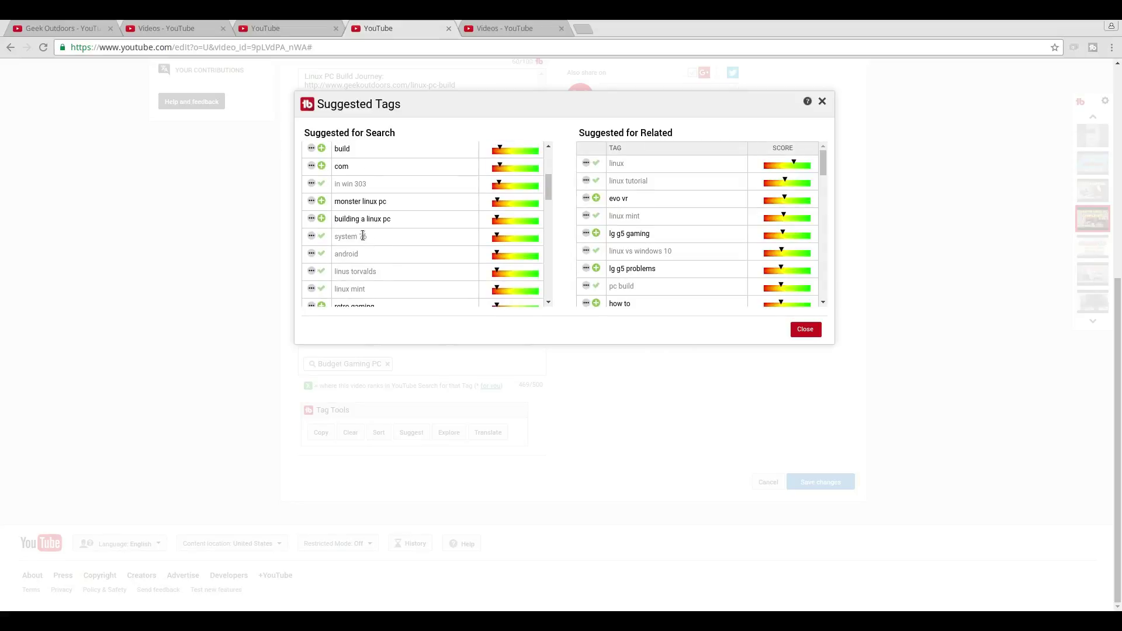
pyautogui.click(312, 219)
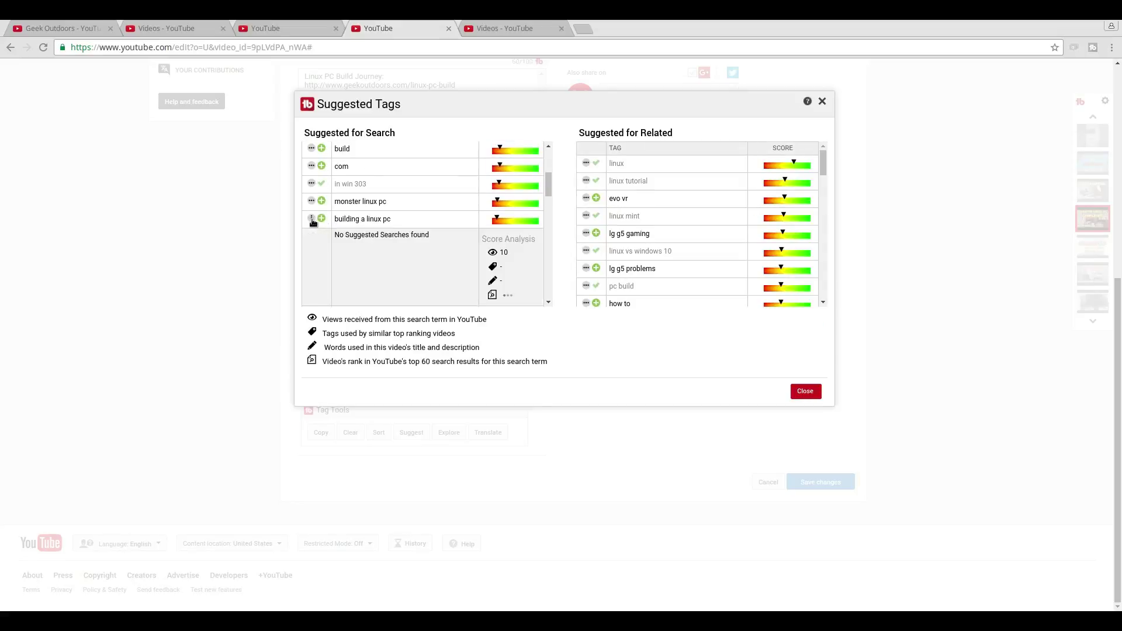
# Step: Expand the search suggestions "linux pc build" and "linux" to view their auto-suggested terms and score analysis
pyautogui.scroll(5, 400, 272)
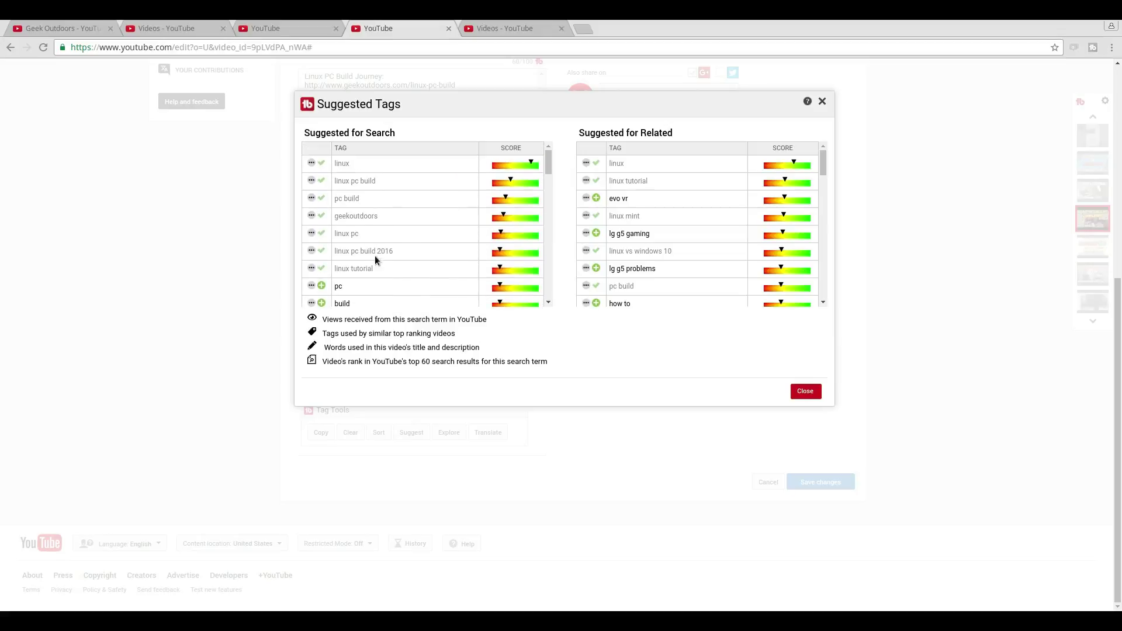
pyautogui.click(311, 181)
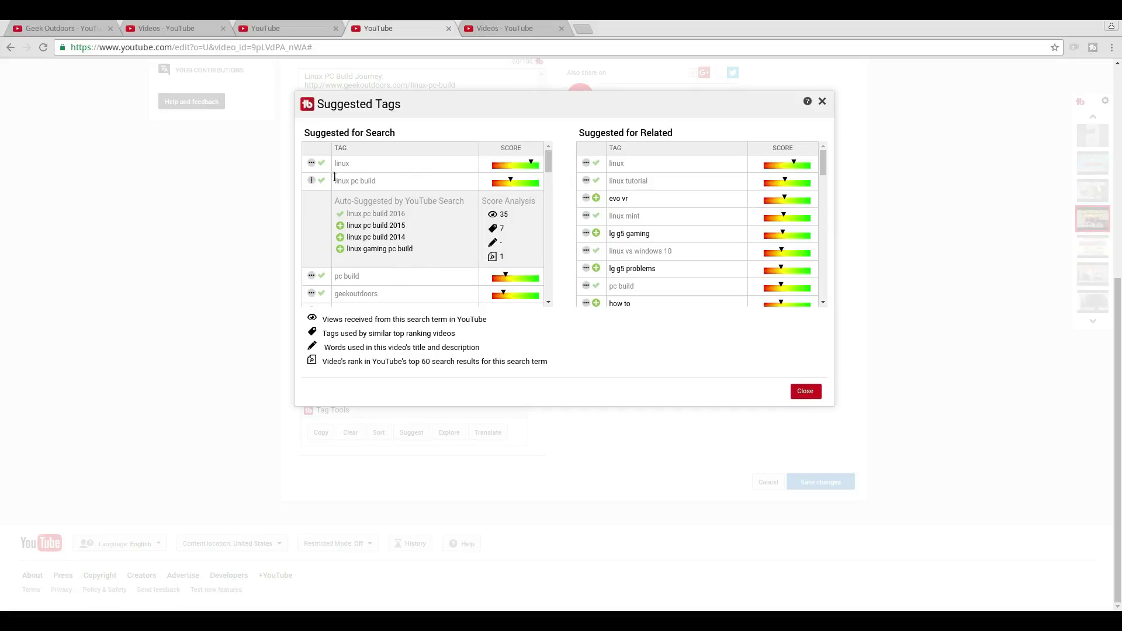
pyautogui.click(311, 163)
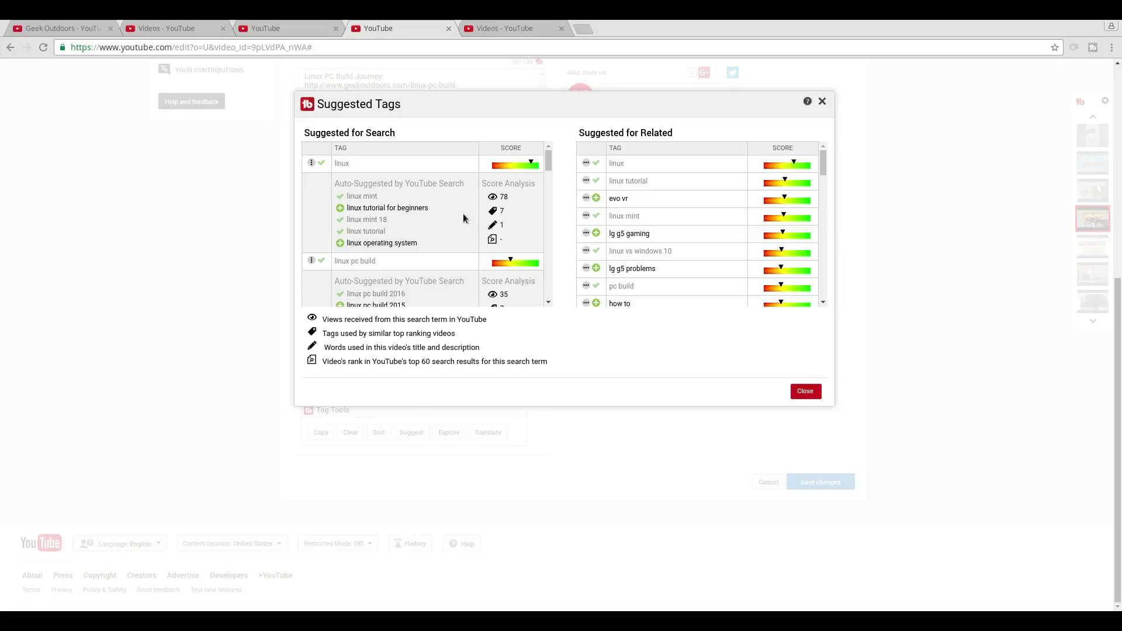
# Step: Look through the remaining suggested search tags and the score analysis for "linux", and close Suggested Tags
pyautogui.scroll(-1, 427, 211)
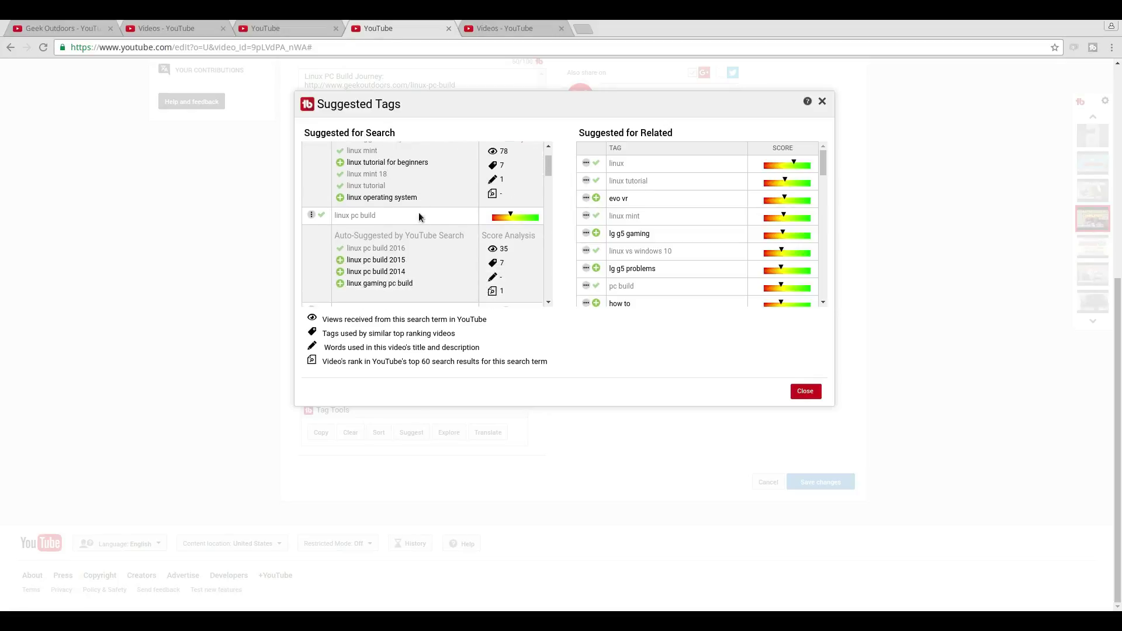
pyautogui.scroll(-2, 409, 206)
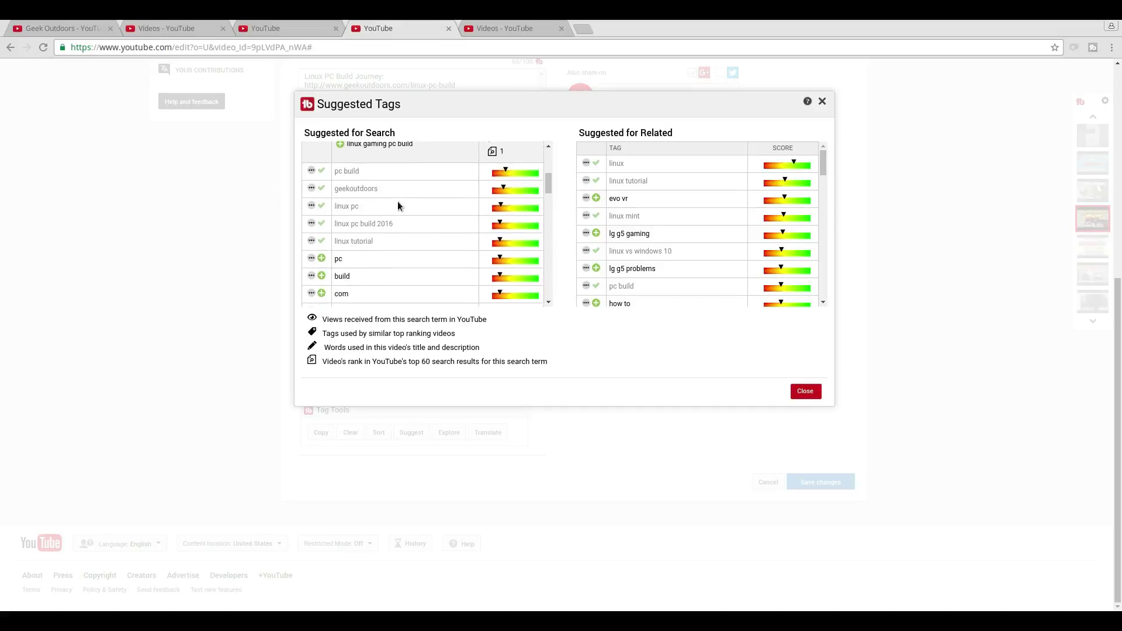
pyautogui.scroll(-2, 426, 205)
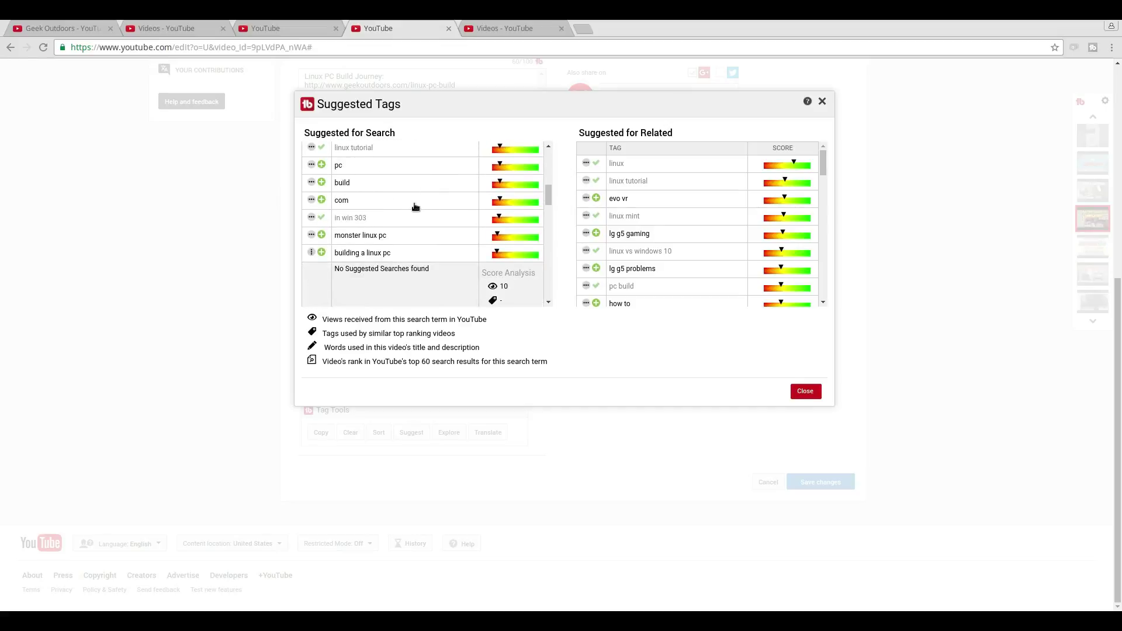
pyautogui.scroll(-1, 410, 210)
pyautogui.scroll(-5, 410, 208)
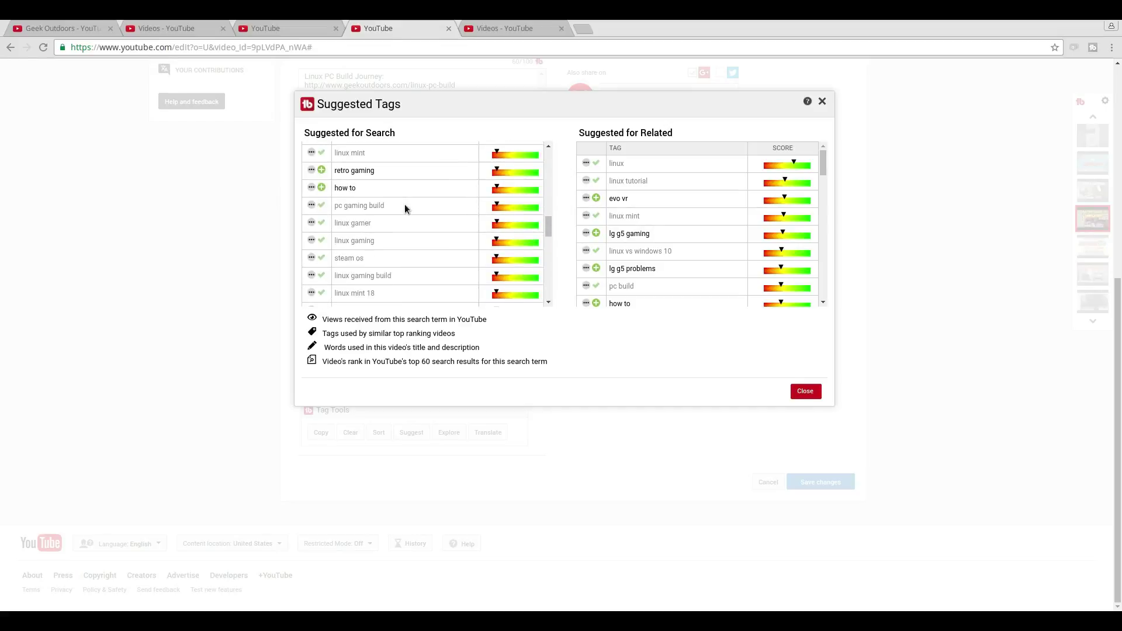
pyautogui.scroll(-5, 396, 210)
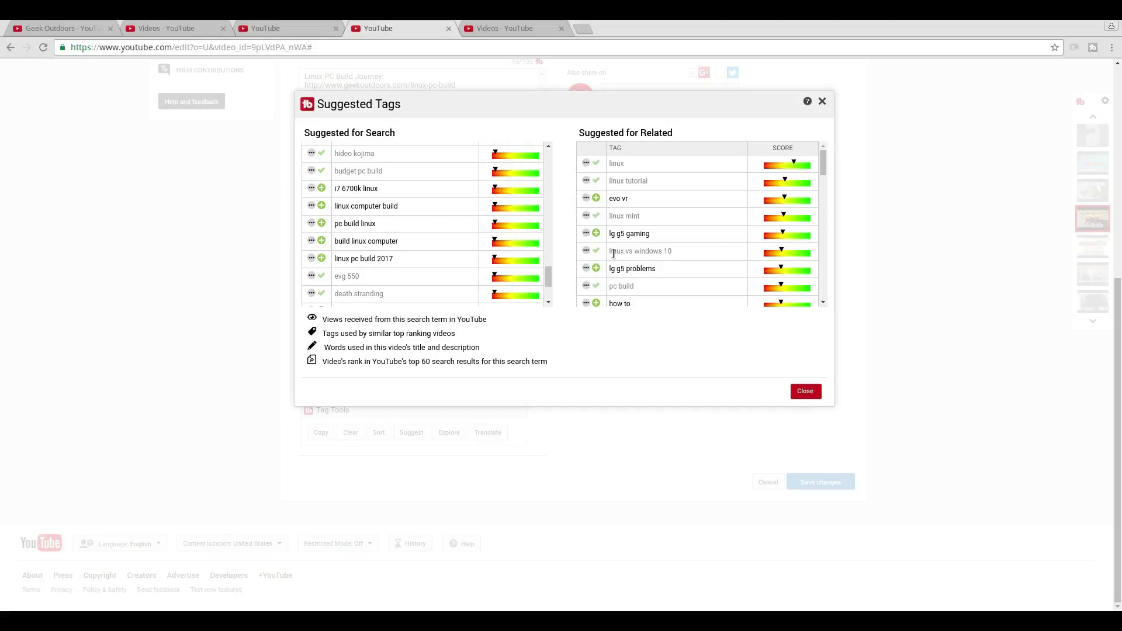
pyautogui.scroll(2, 702, 231)
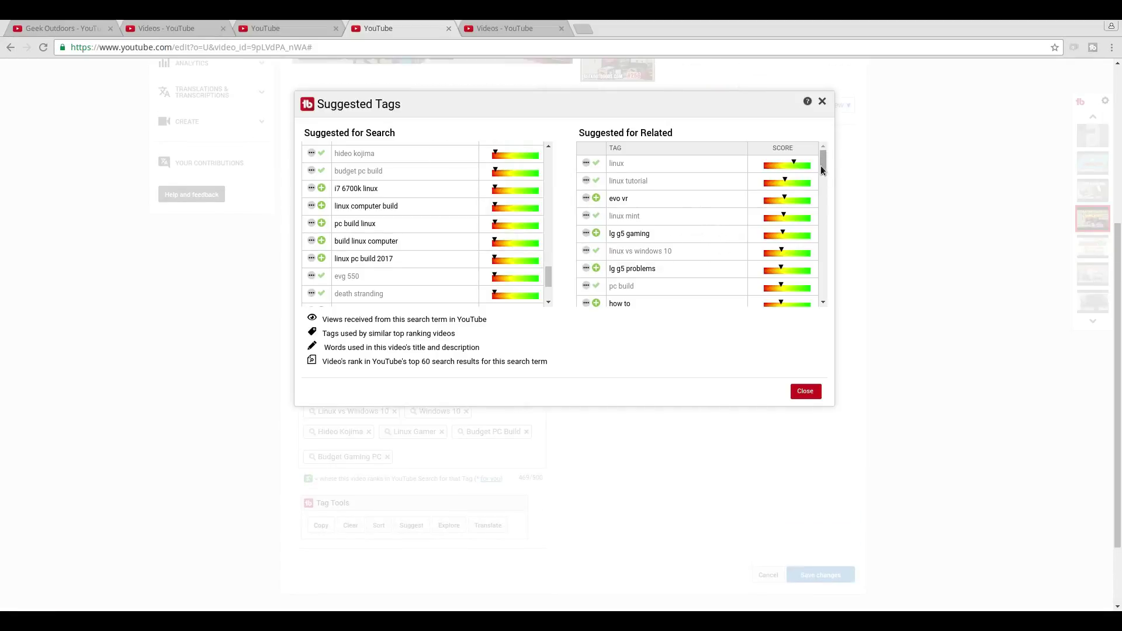
pyautogui.moveTo(820, 166); pyautogui.dragTo(814, 138)
pyautogui.moveTo(548, 280); pyautogui.dragTo(548, 157)
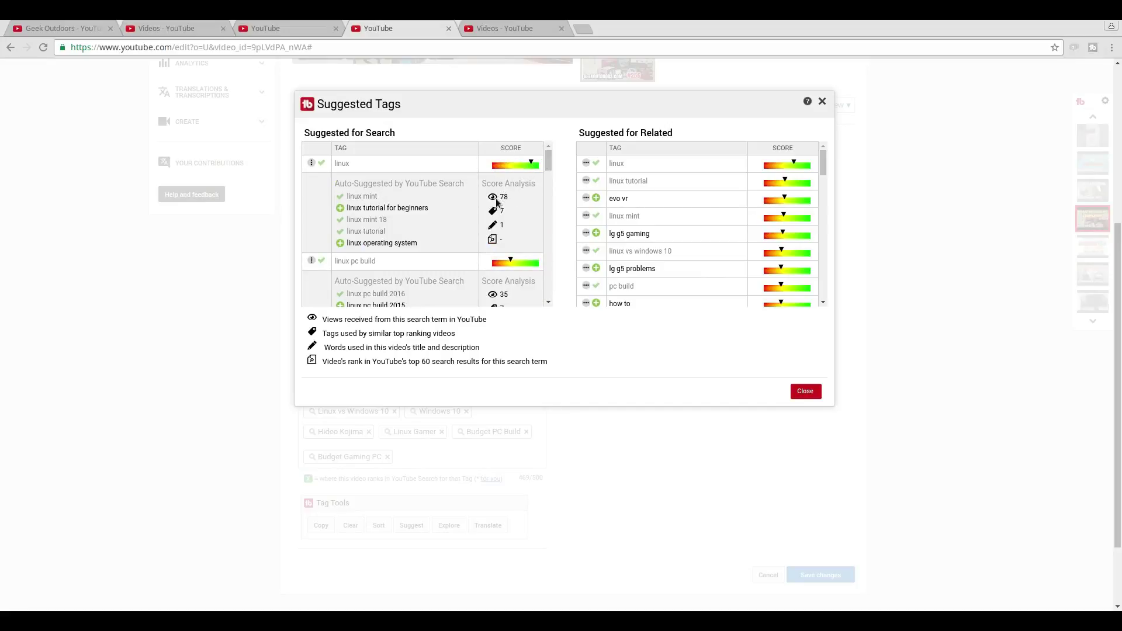
pyautogui.moveTo(494, 200)
pyautogui.click(806, 392)
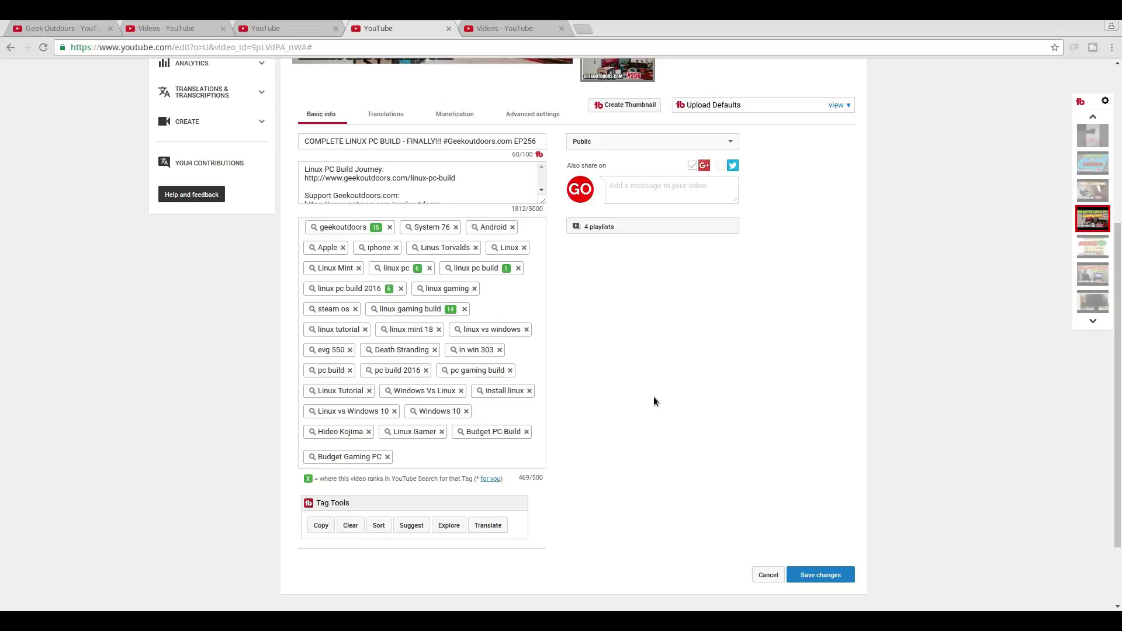
# Step: Review EP256's video information, the product links in its description, its tag list and the Tag Tools
pyautogui.scroll(3, 592, 395)
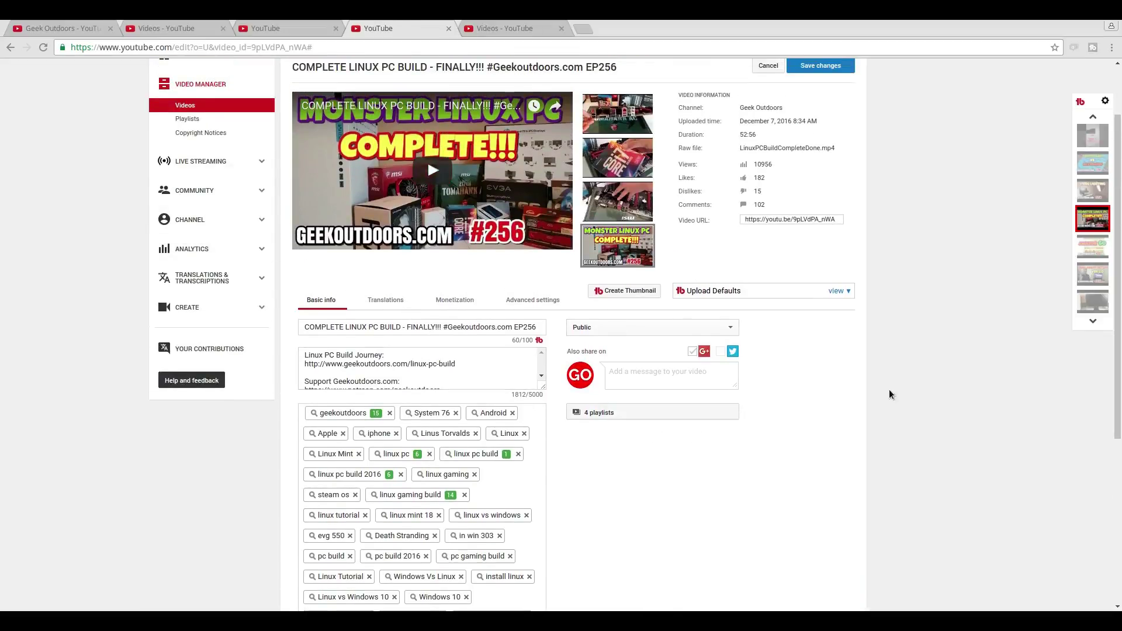
pyautogui.scroll(2, 871, 418)
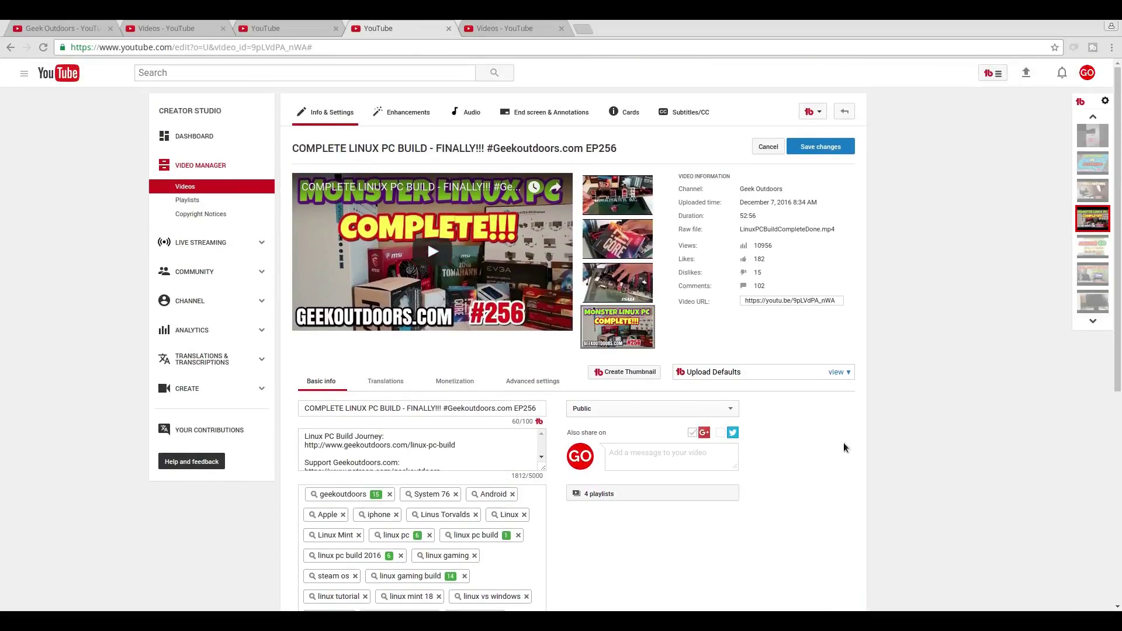
pyautogui.scroll(-2, 859, 446)
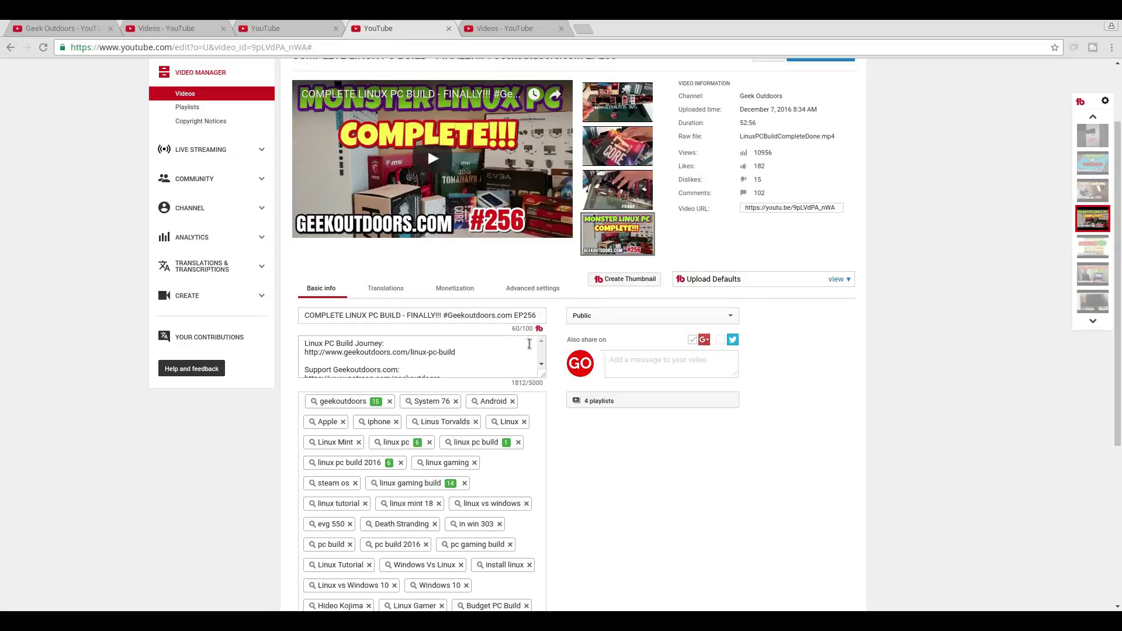
pyautogui.scroll(-5, 491, 363)
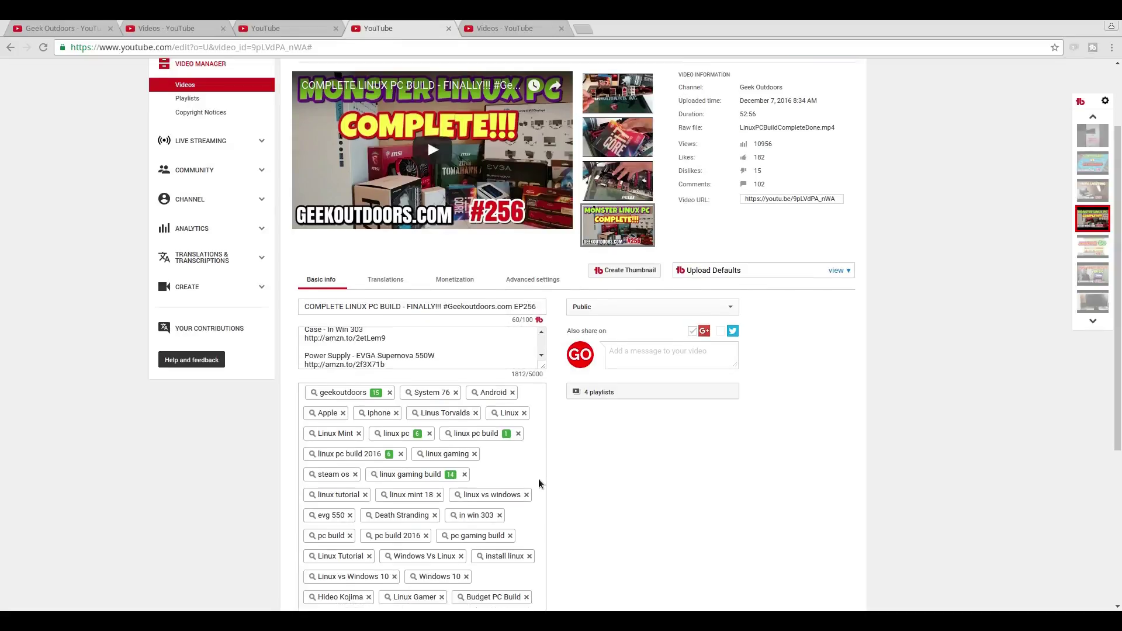
pyautogui.scroll(-4, 539, 483)
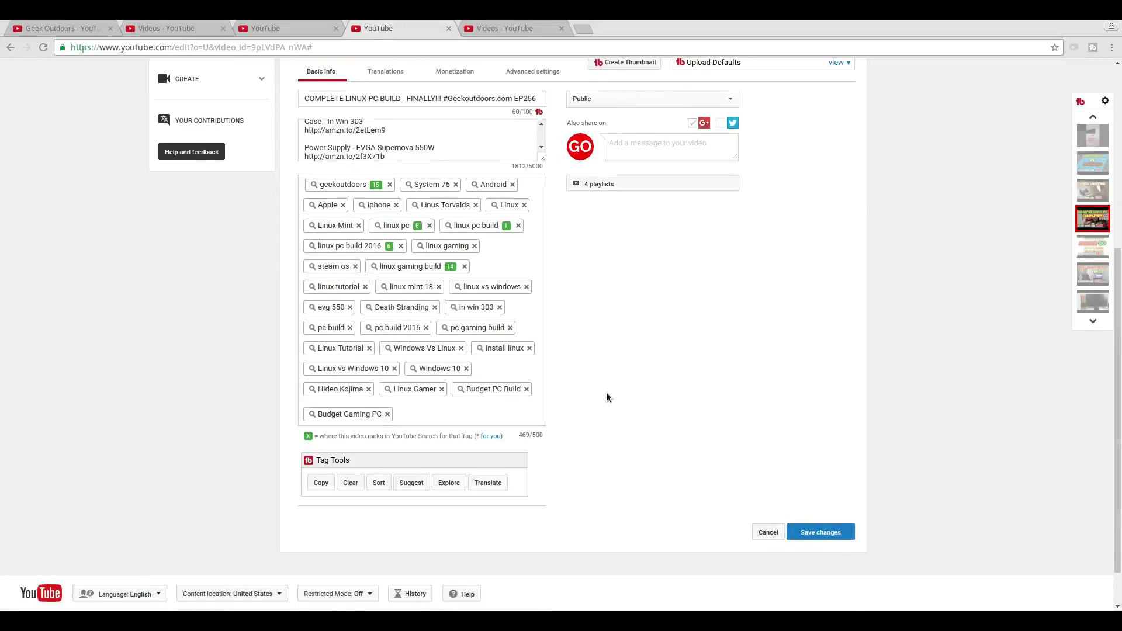
pyautogui.scroll(2, 606, 396)
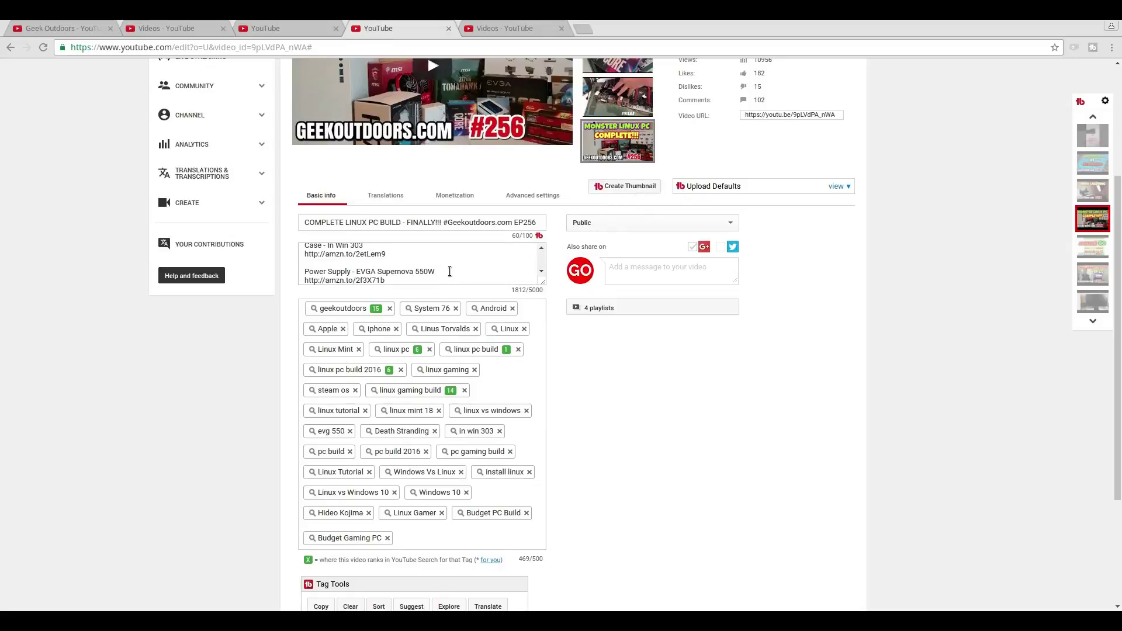
pyautogui.scroll(3, 450, 271)
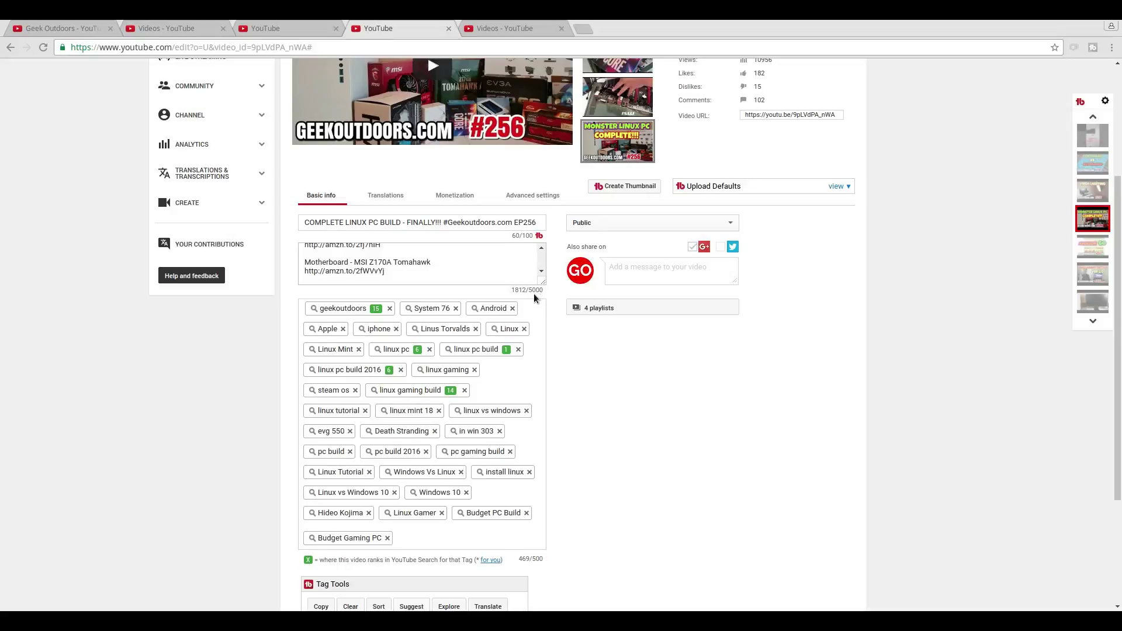
pyautogui.scroll(-3, 471, 264)
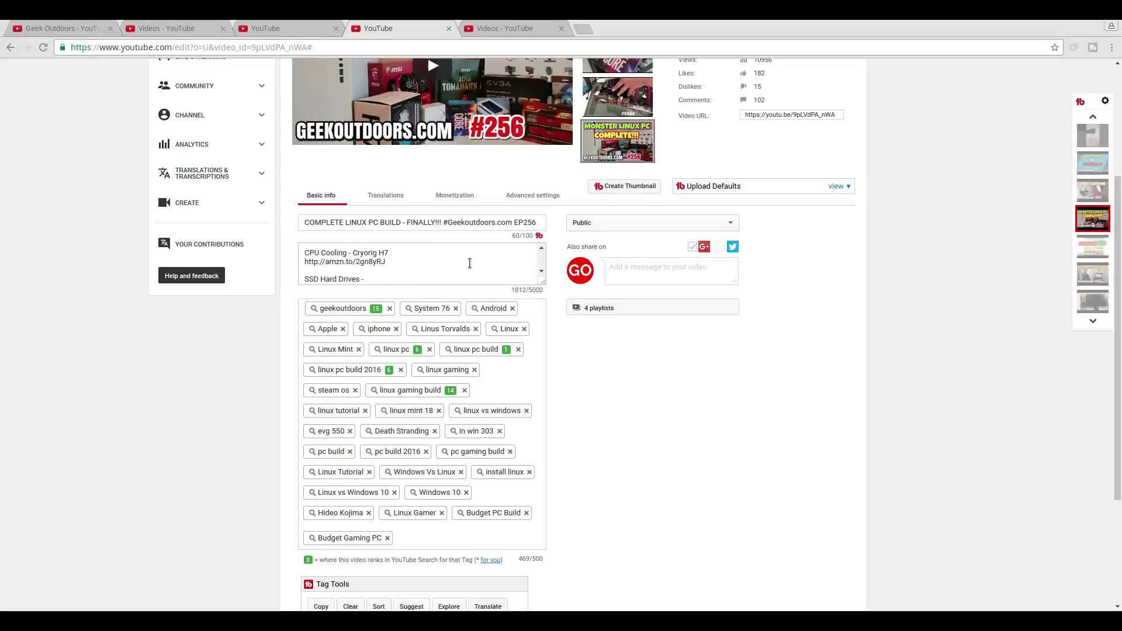
pyautogui.scroll(-3, 517, 409)
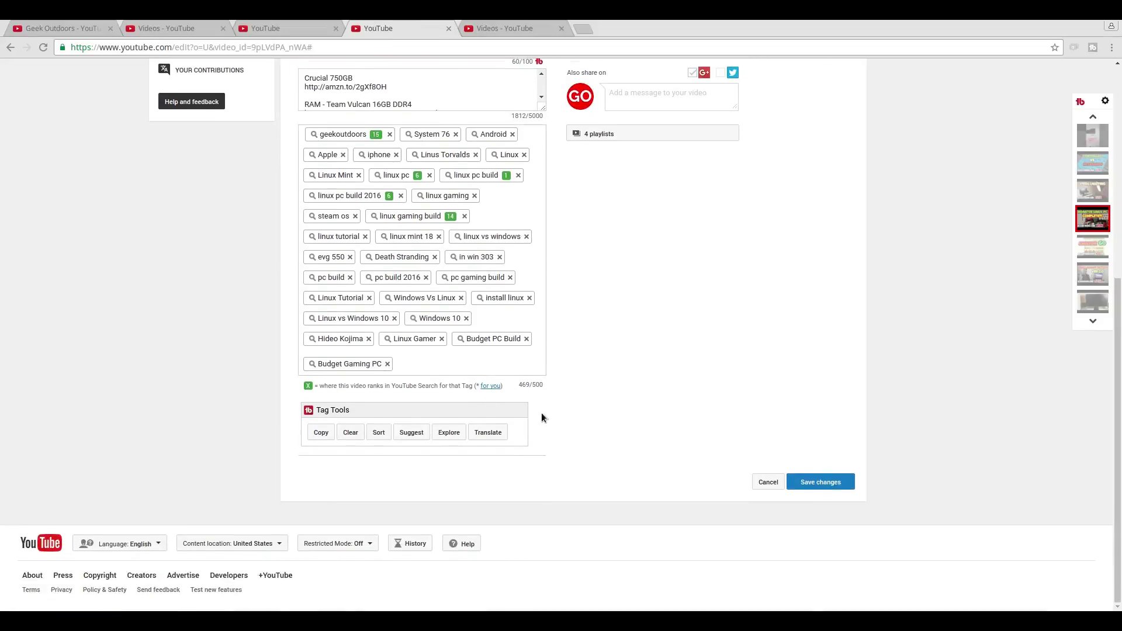
# Step: View the background choices in the Thumbnail Generator for EP256 and close it without creating a thumbnail
pyautogui.scroll(5, 630, 419)
pyautogui.scroll(2, 627, 421)
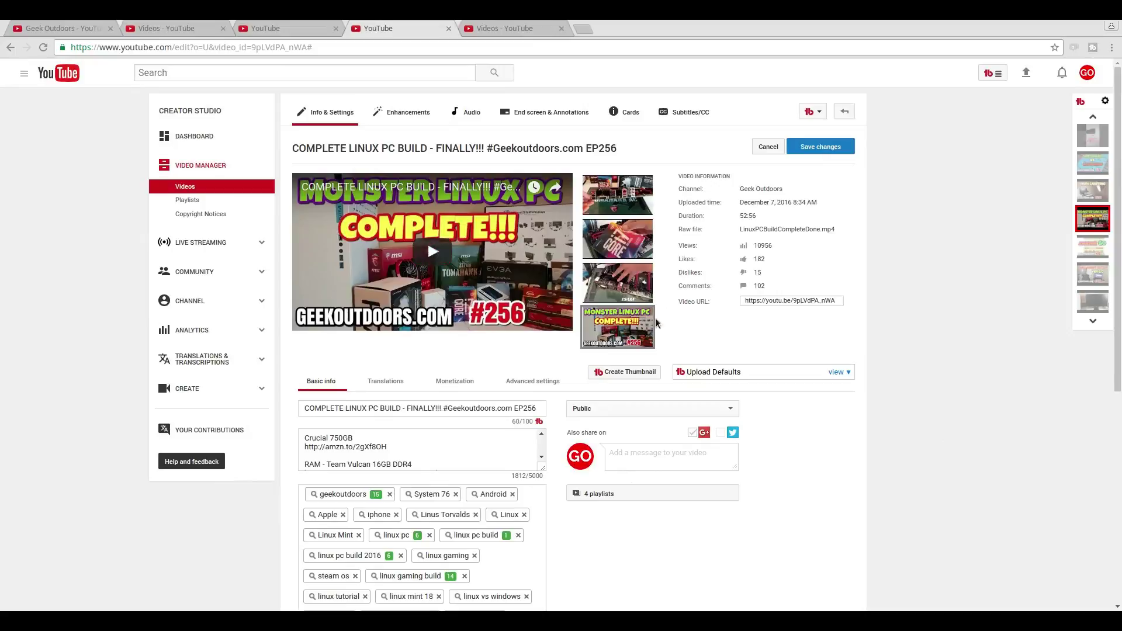
pyautogui.click(625, 374)
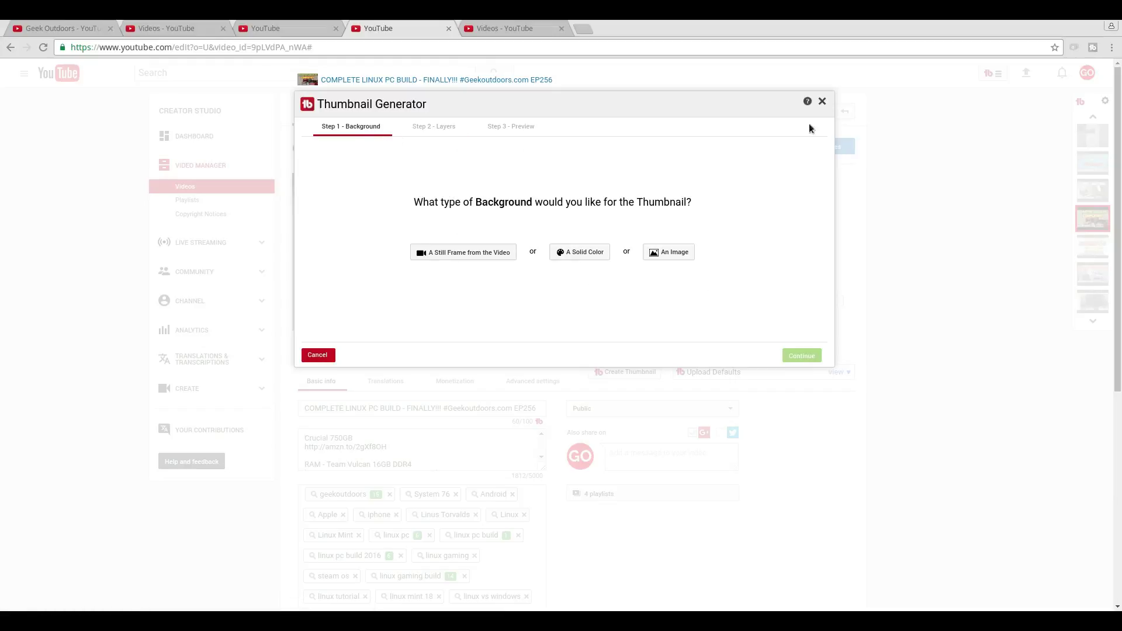
pyautogui.click(822, 103)
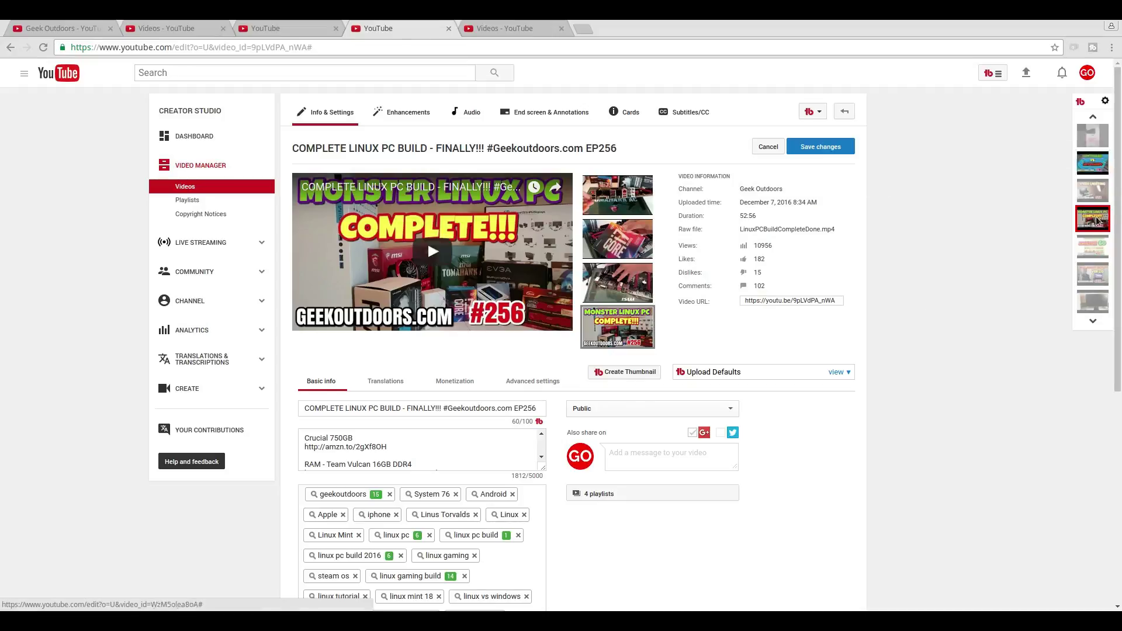
# Step: Browse TubeBuddy's quick list of neighbouring videos forward and back to the set around EP256
pyautogui.click(1095, 324)
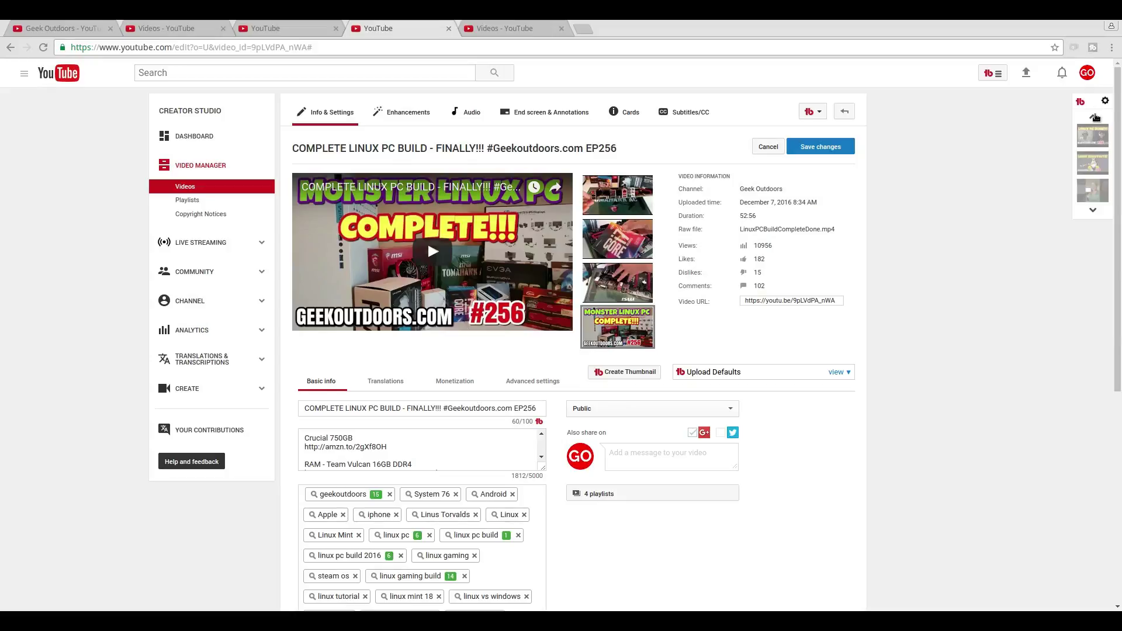
pyautogui.click(1093, 116)
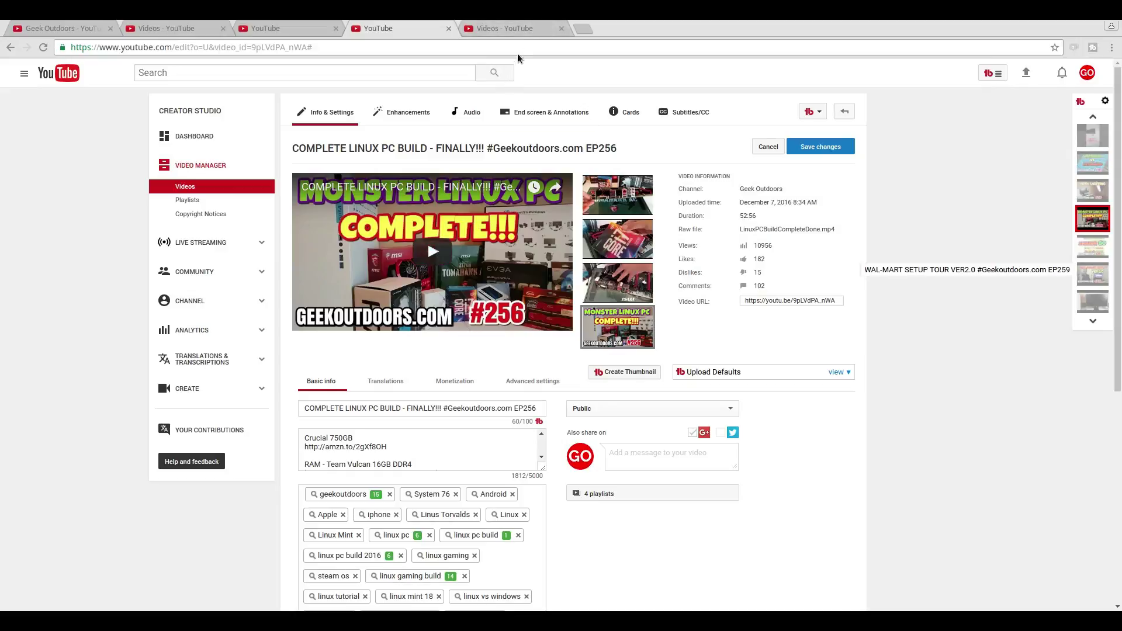
# Step: Save the changes to the EP256 Linux PC build video and look over its details and tags
pyautogui.click(521, 29)
pyautogui.scroll(-2, 456, 409)
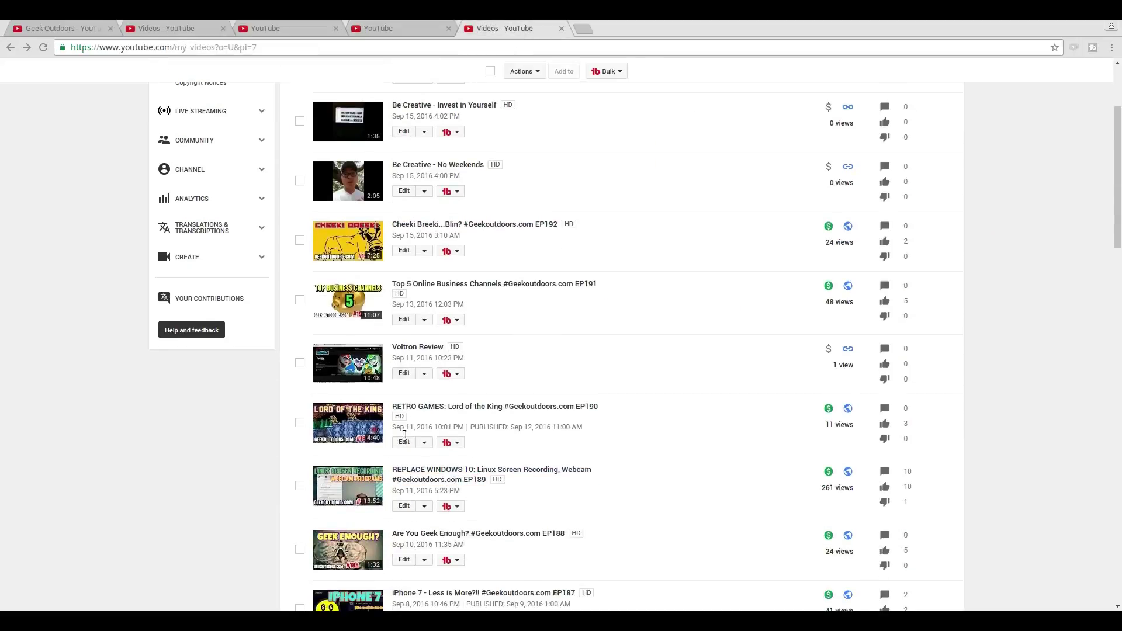
pyautogui.click(403, 30)
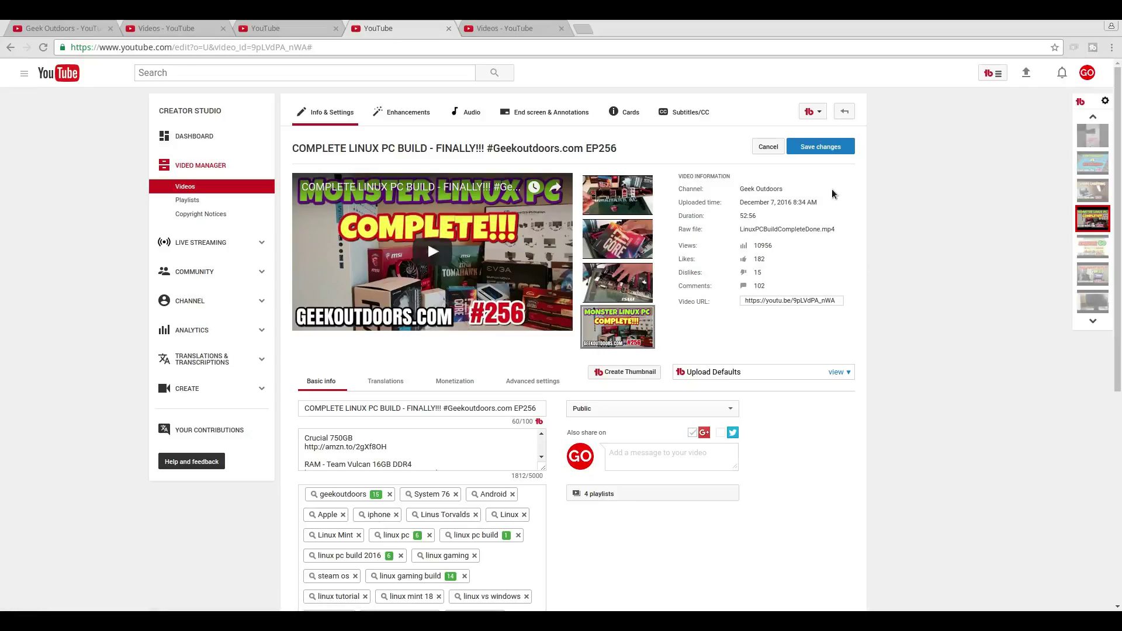
pyautogui.click(821, 147)
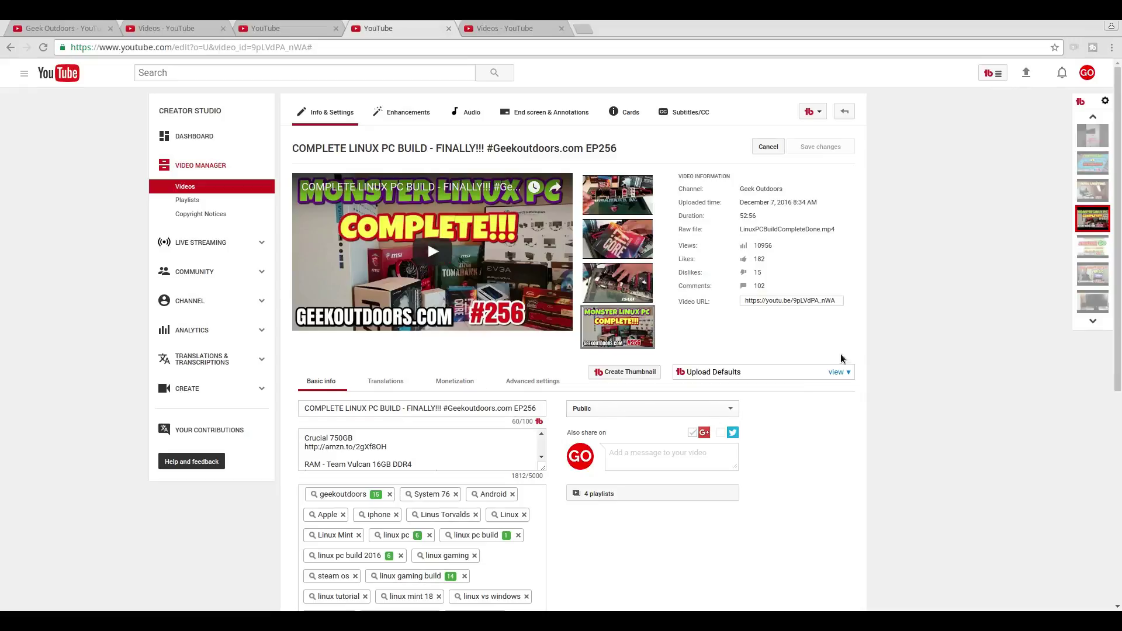
pyautogui.scroll(-5, 938, 373)
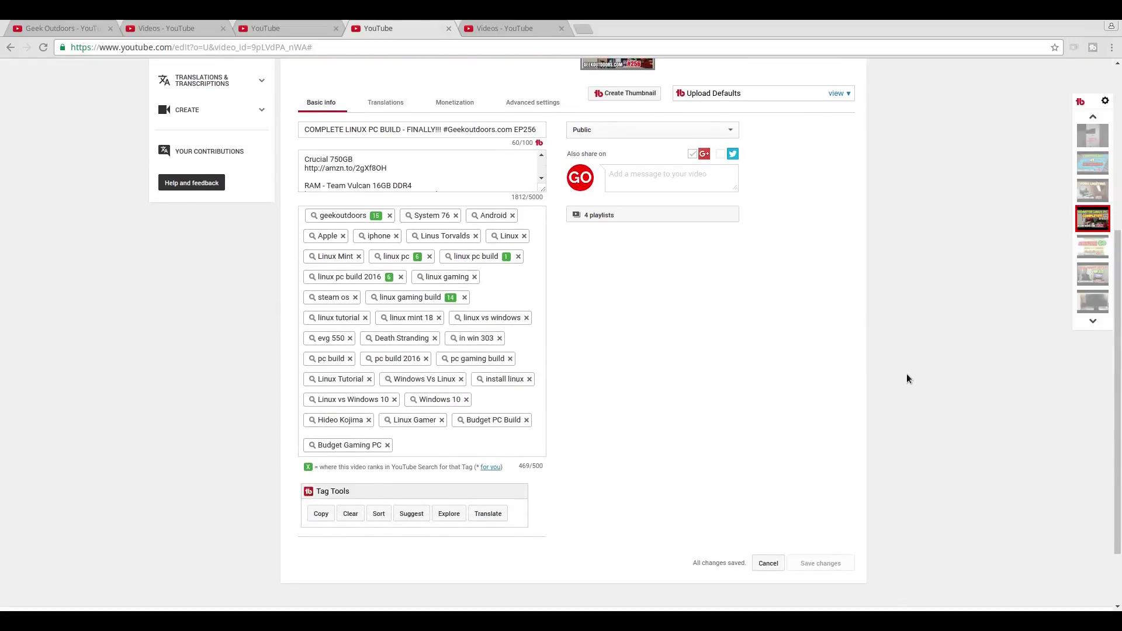
pyautogui.scroll(3, 895, 368)
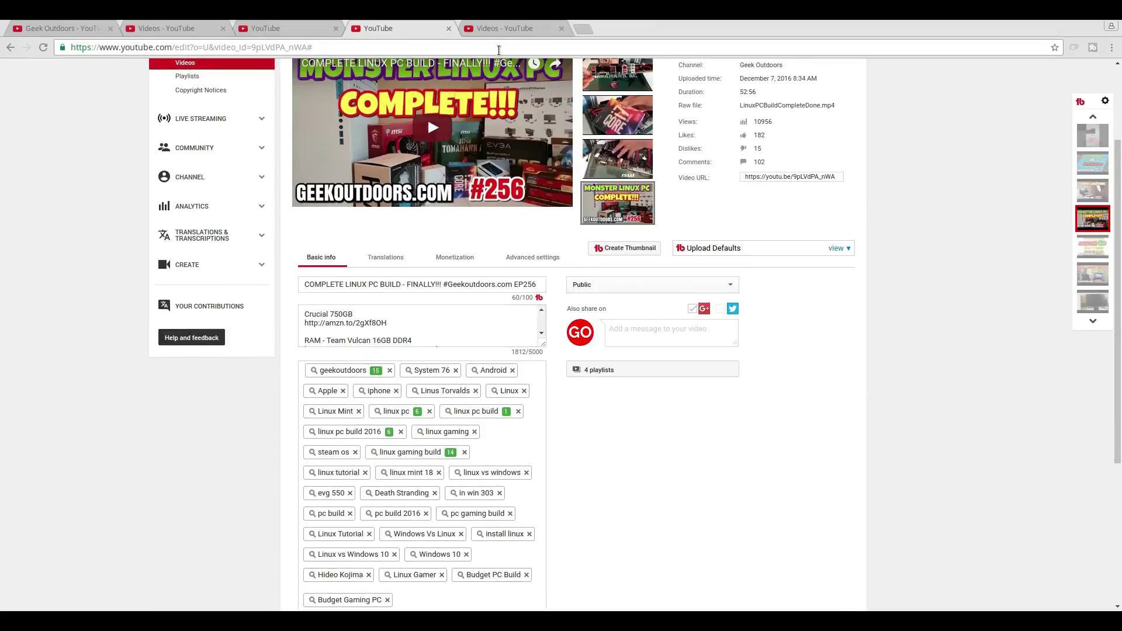
# Step: Return to the newest videos list and look through TubeBuddy's tools available for this page
pyautogui.click(498, 29)
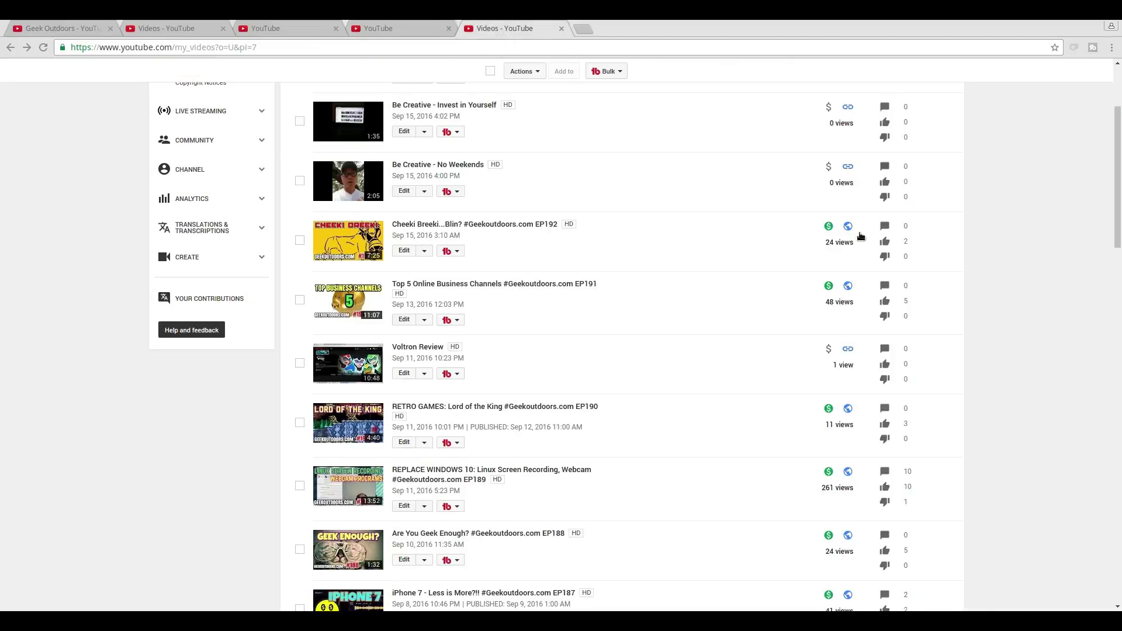
pyautogui.scroll(2, 860, 236)
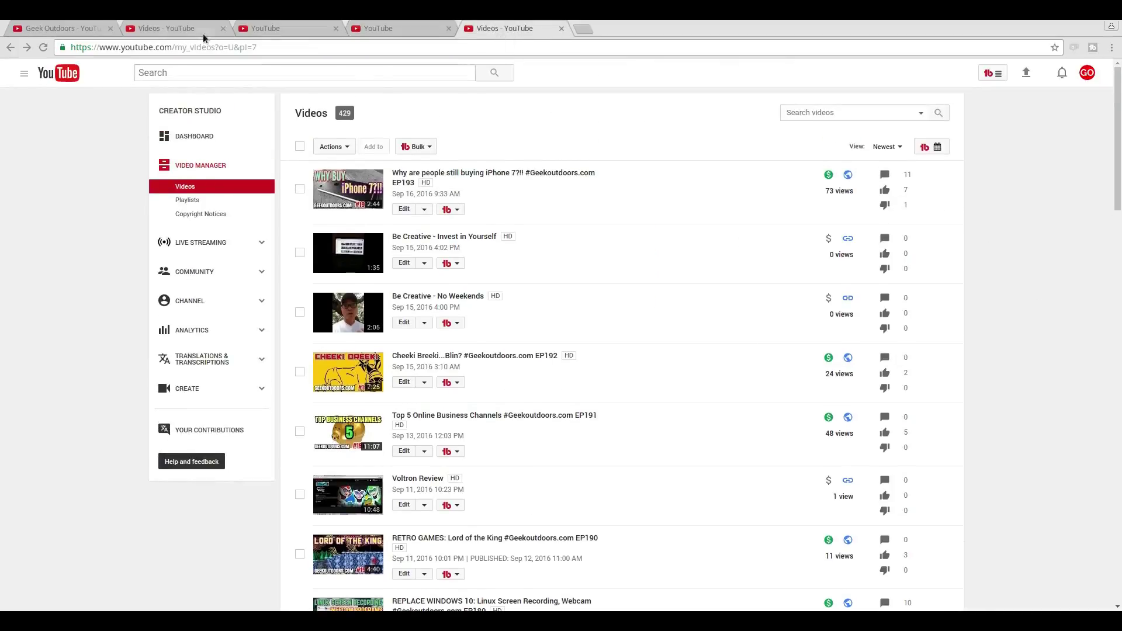
pyautogui.click(180, 30)
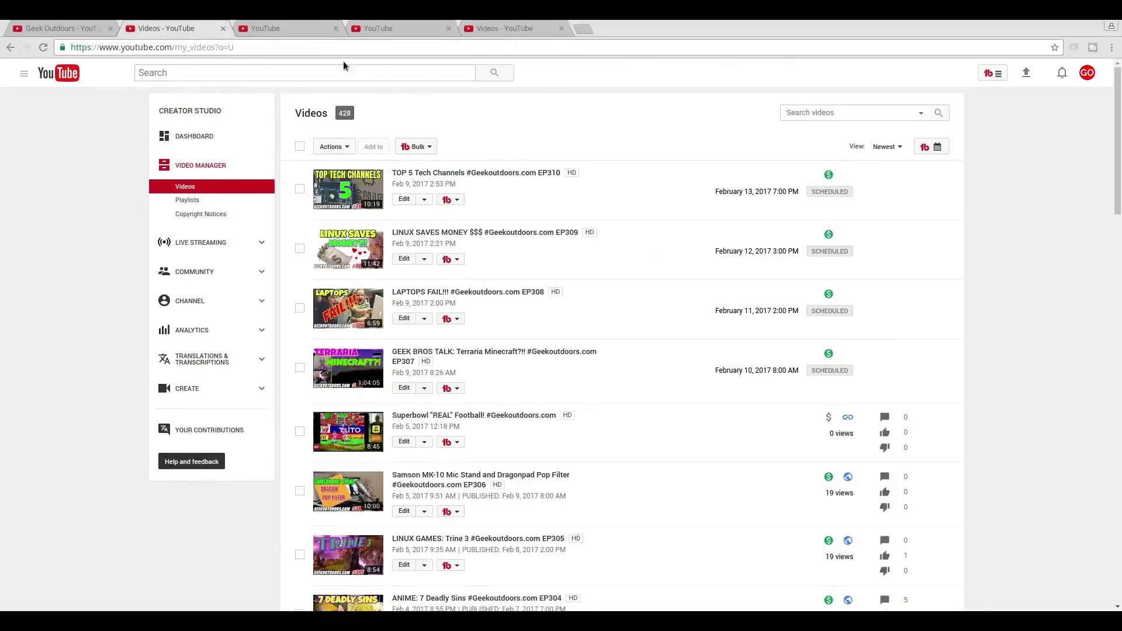
pyautogui.click(999, 76)
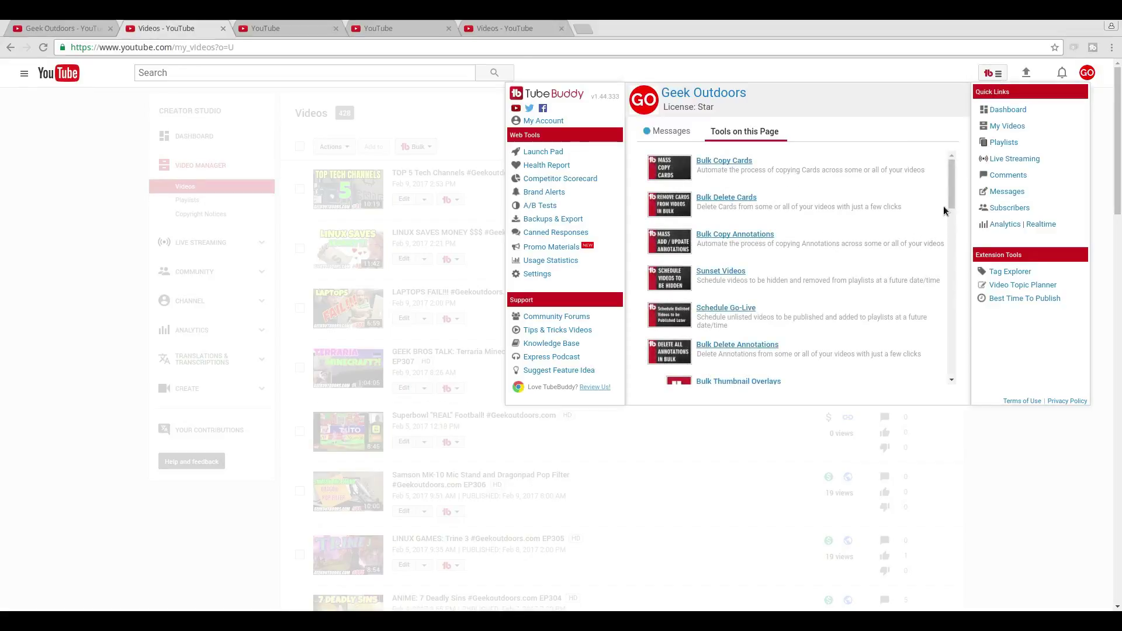
pyautogui.moveTo(951, 188); pyautogui.dragTo(963, 335)
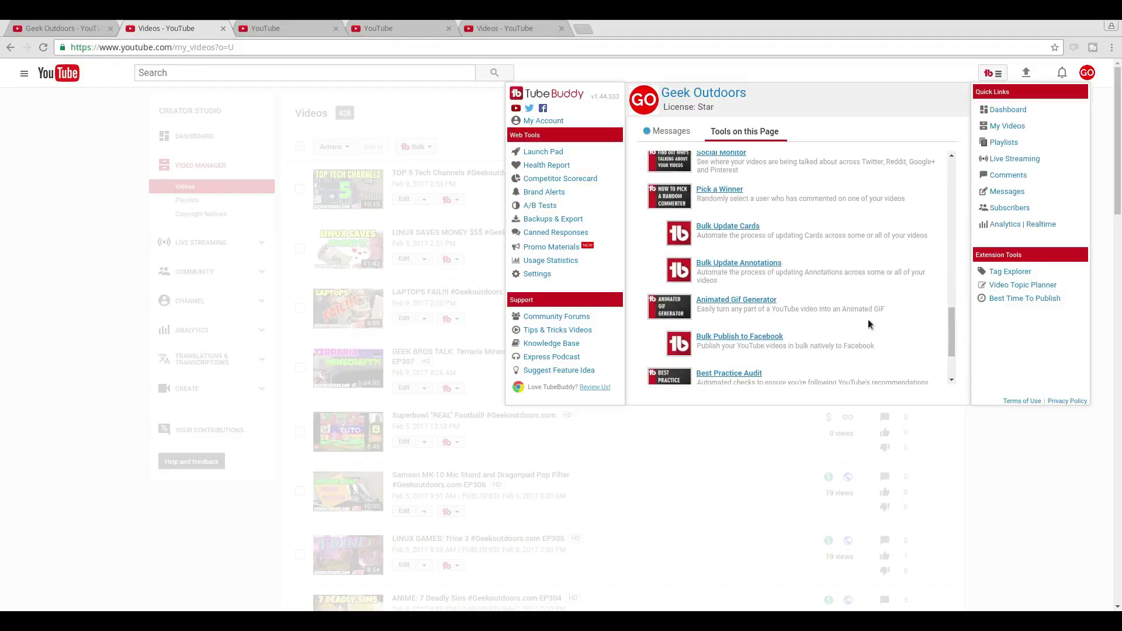
# Step: Open the channel's Health Report and compare its traffic sources by related videos, websites and YouTube searches
pyautogui.click(541, 166)
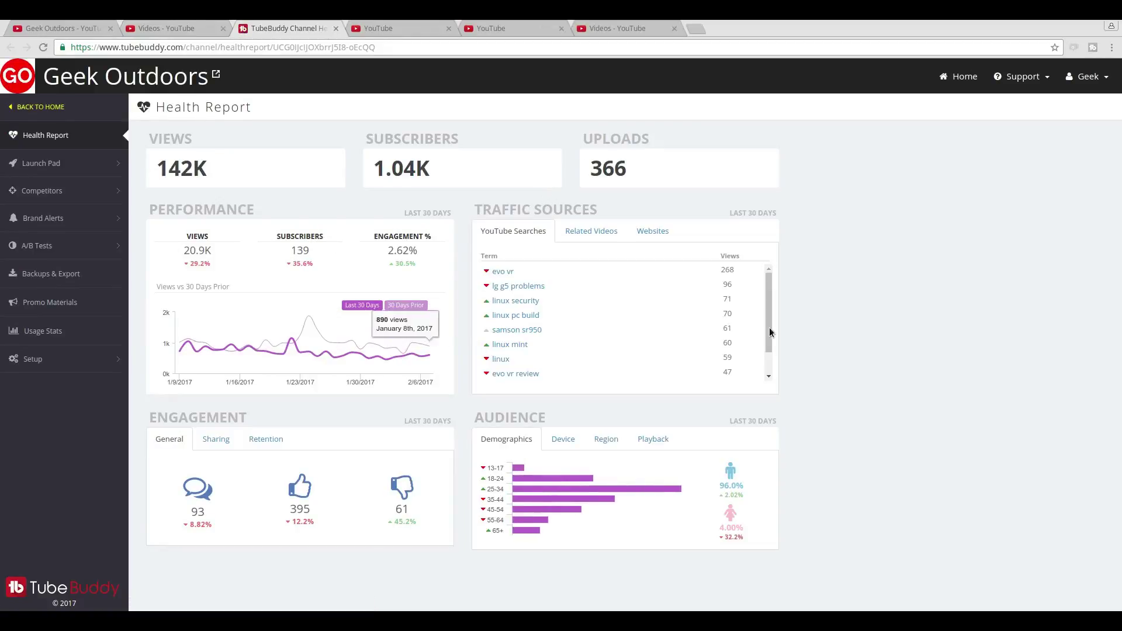
pyautogui.click(580, 231)
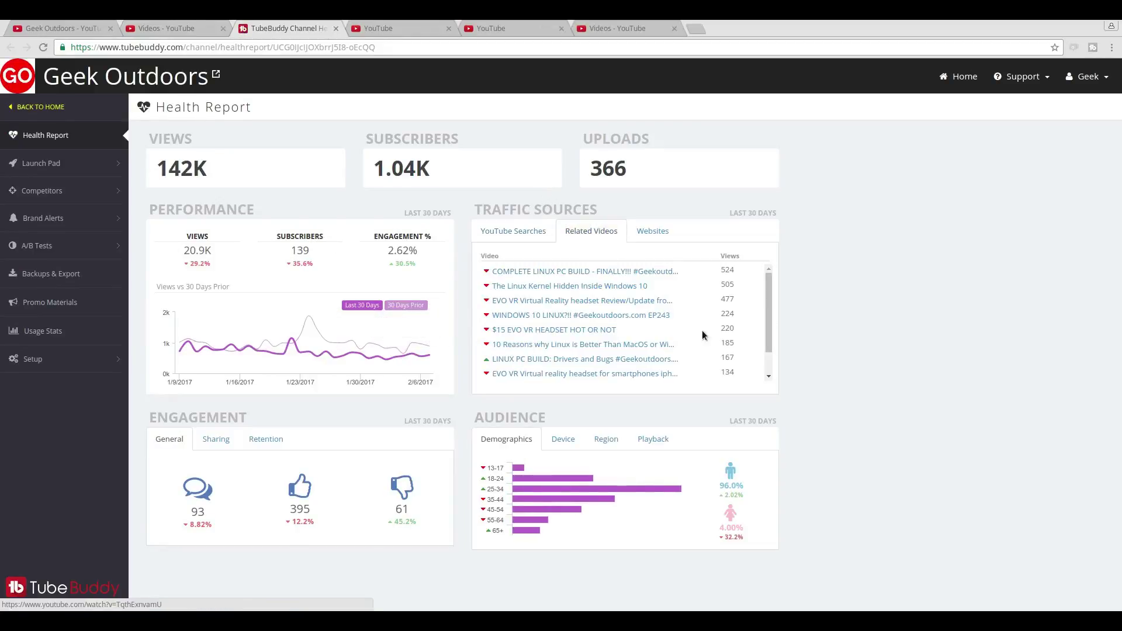
pyautogui.moveTo(766, 308); pyautogui.dragTo(763, 258)
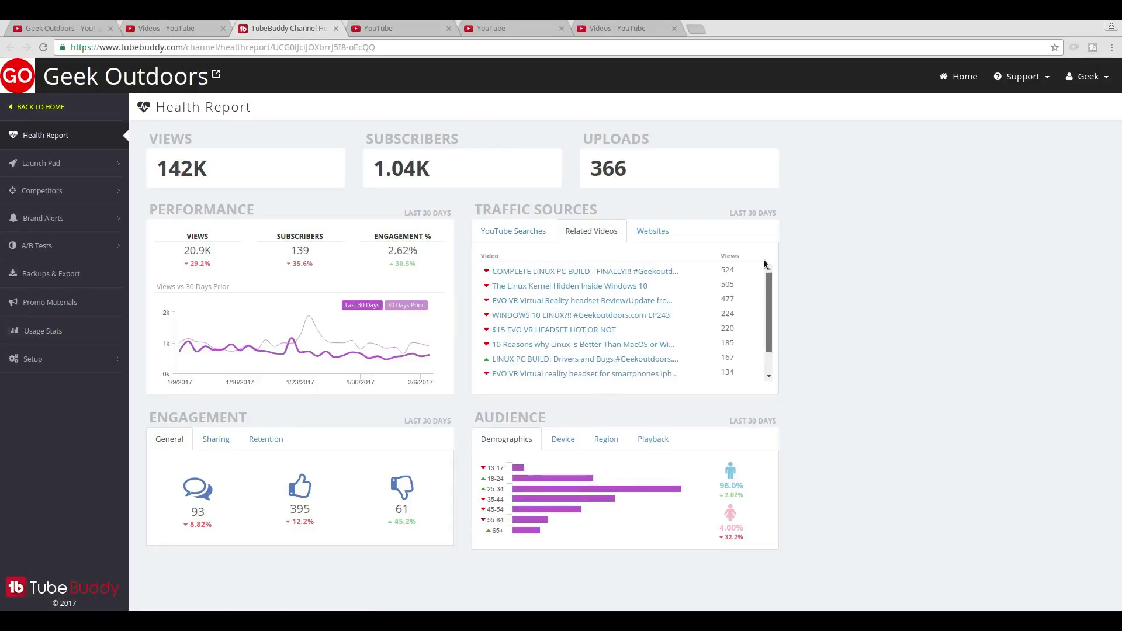
pyautogui.click(647, 233)
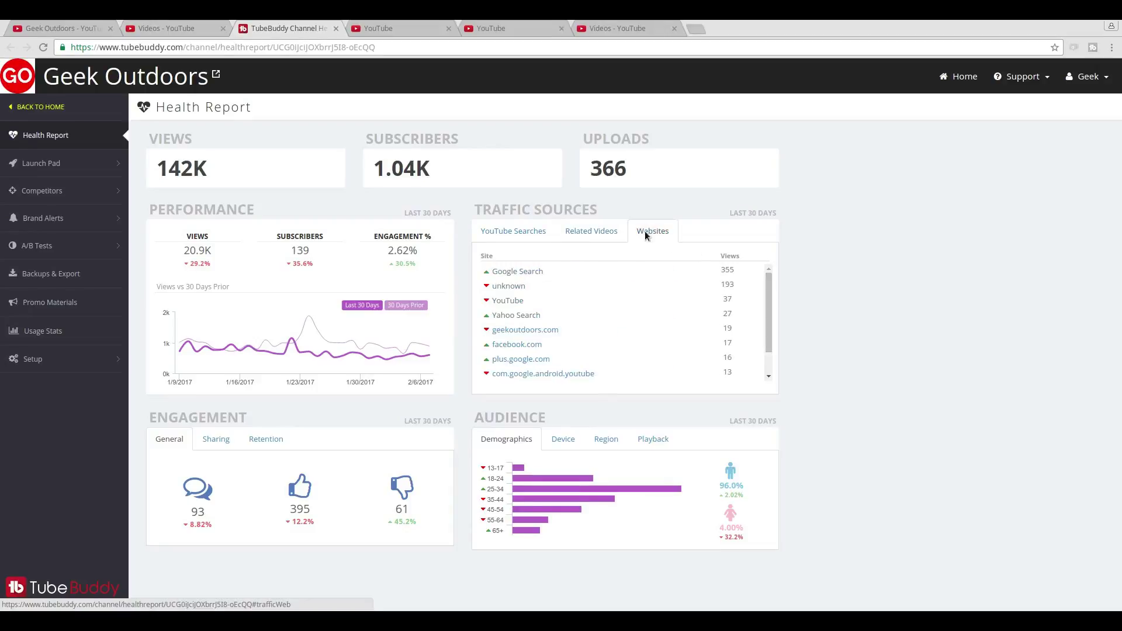
pyautogui.click(516, 232)
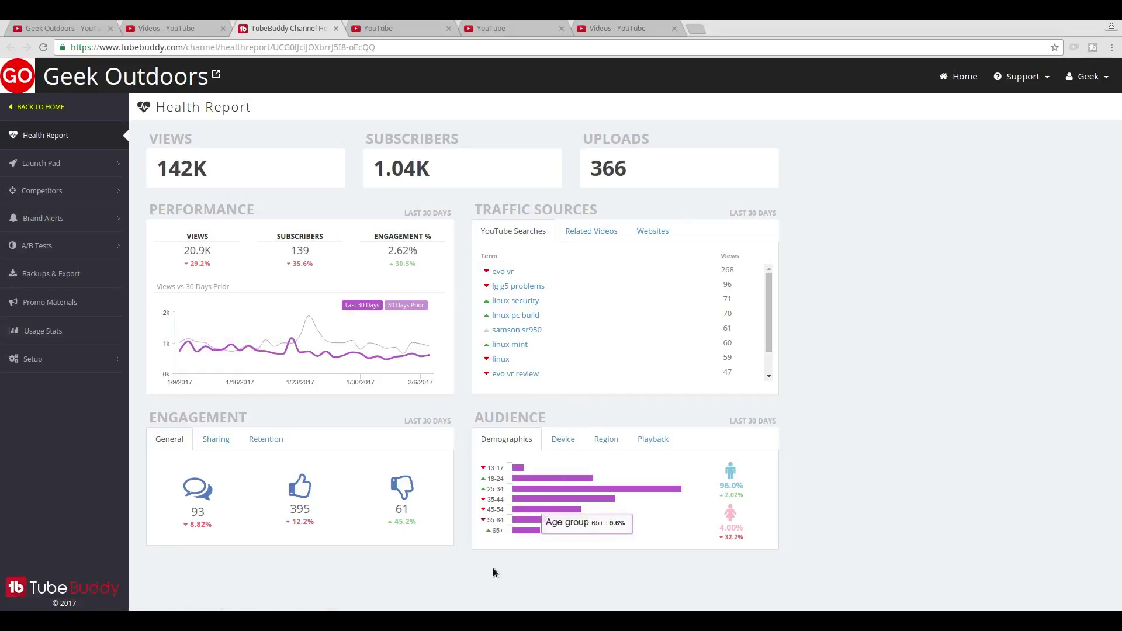
# Step: Review the Health Report's audience by device, region, playback and demographics, and the remaining YouTube search terms
pyautogui.click(564, 446)
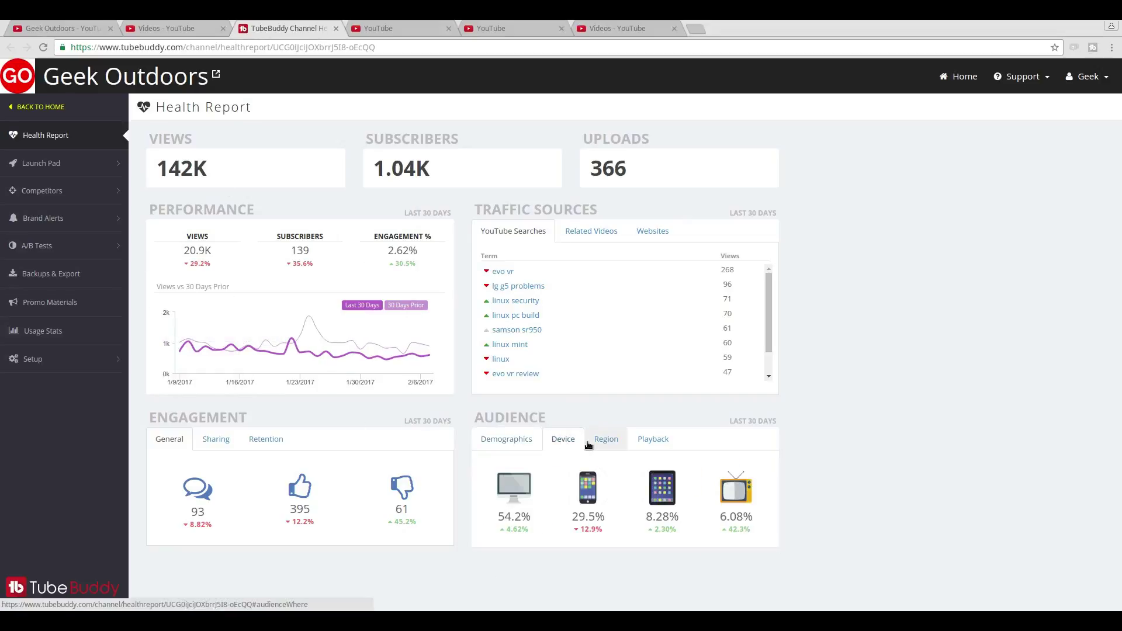
pyautogui.click(590, 444)
pyautogui.click(652, 446)
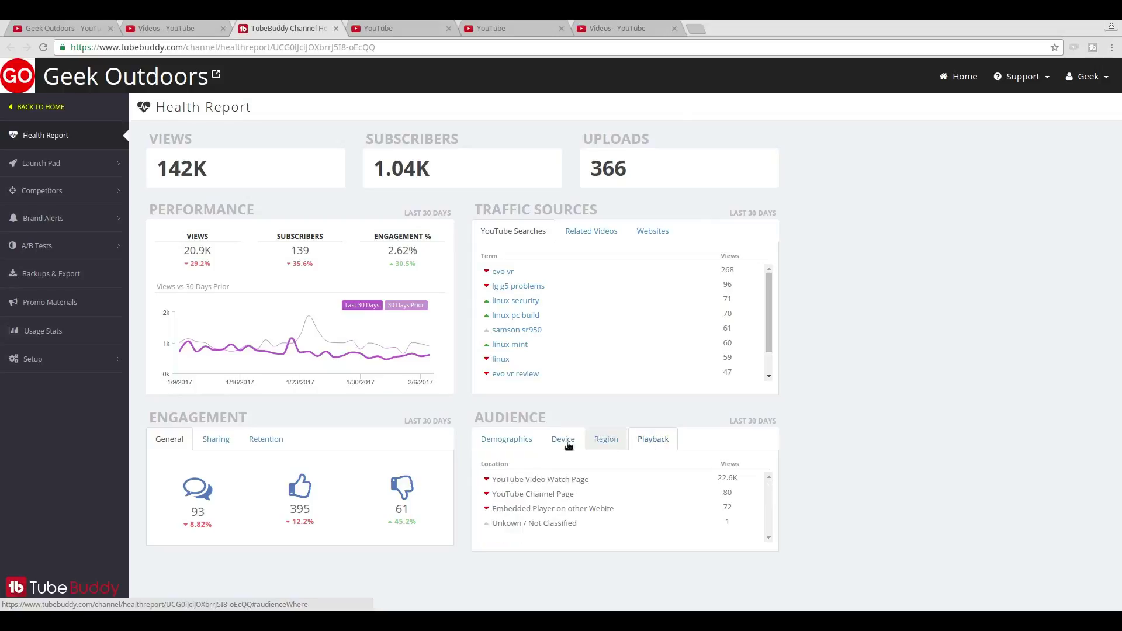
pyautogui.click(507, 442)
pyautogui.scroll(-1, 617, 350)
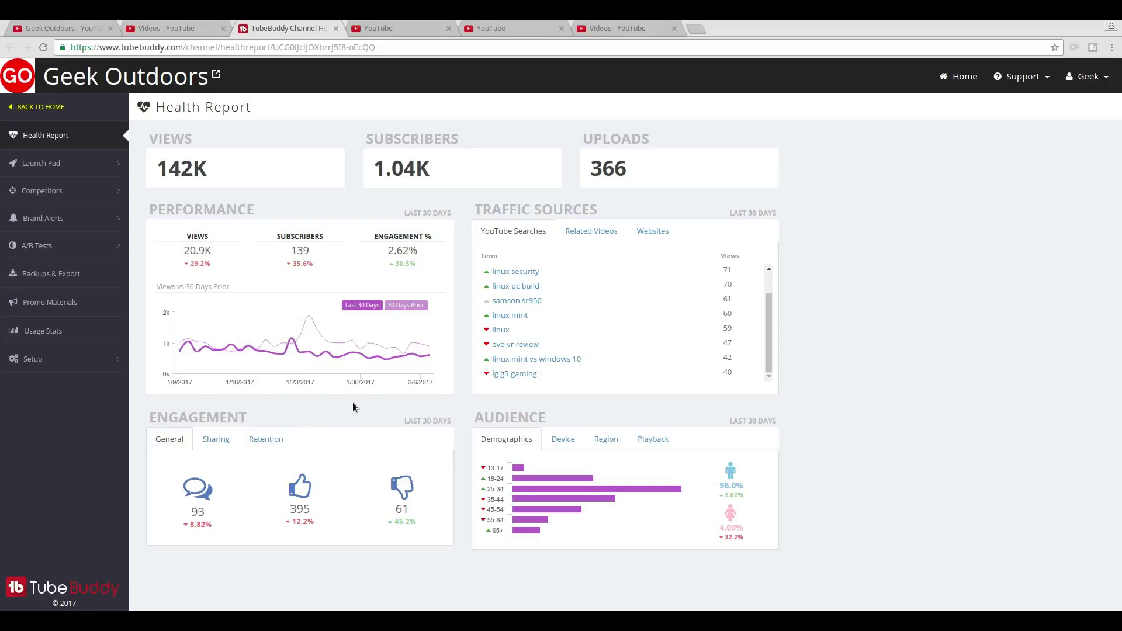
# Step: Go back to the videos list, check TubeBuddy's Best Time To Publish for subscribers, and close it
pyautogui.click(199, 30)
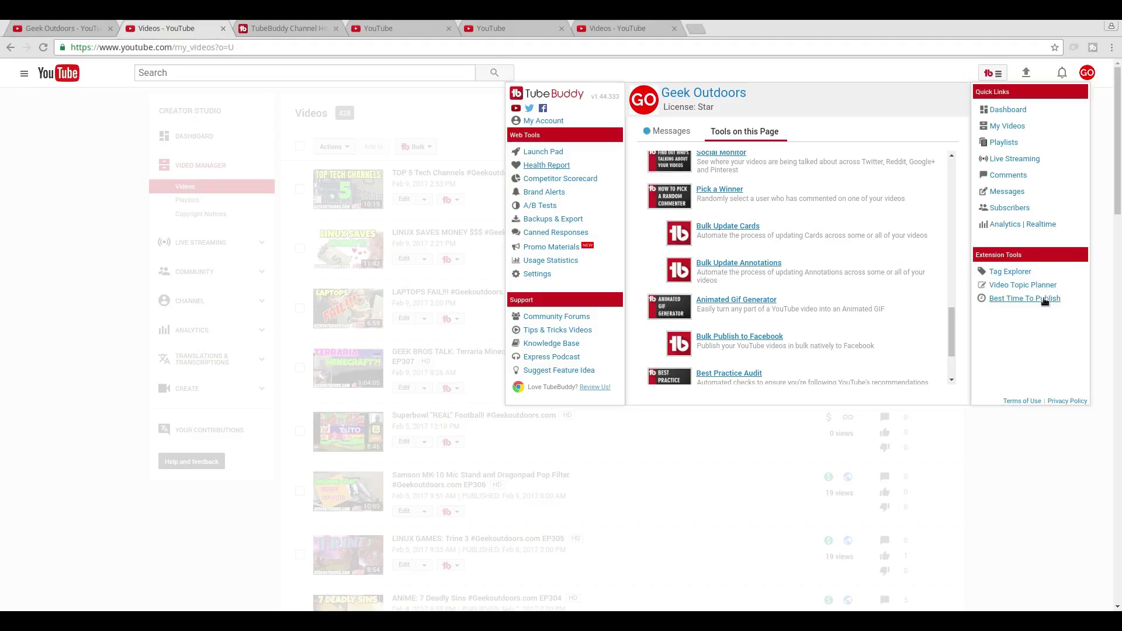
pyautogui.click(1024, 298)
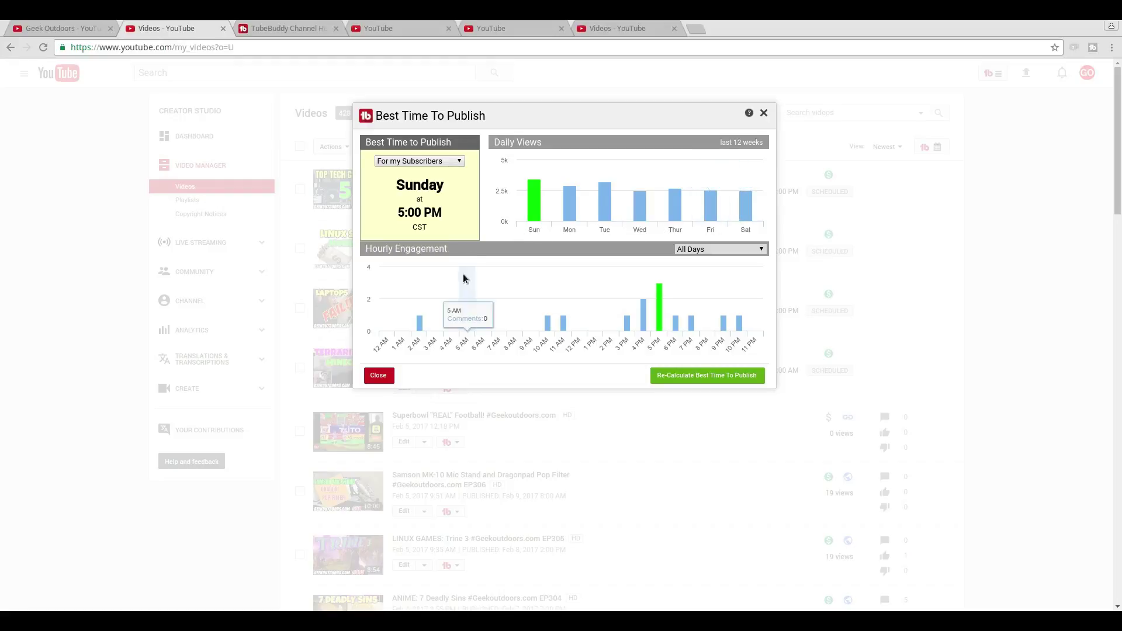
pyautogui.click(387, 375)
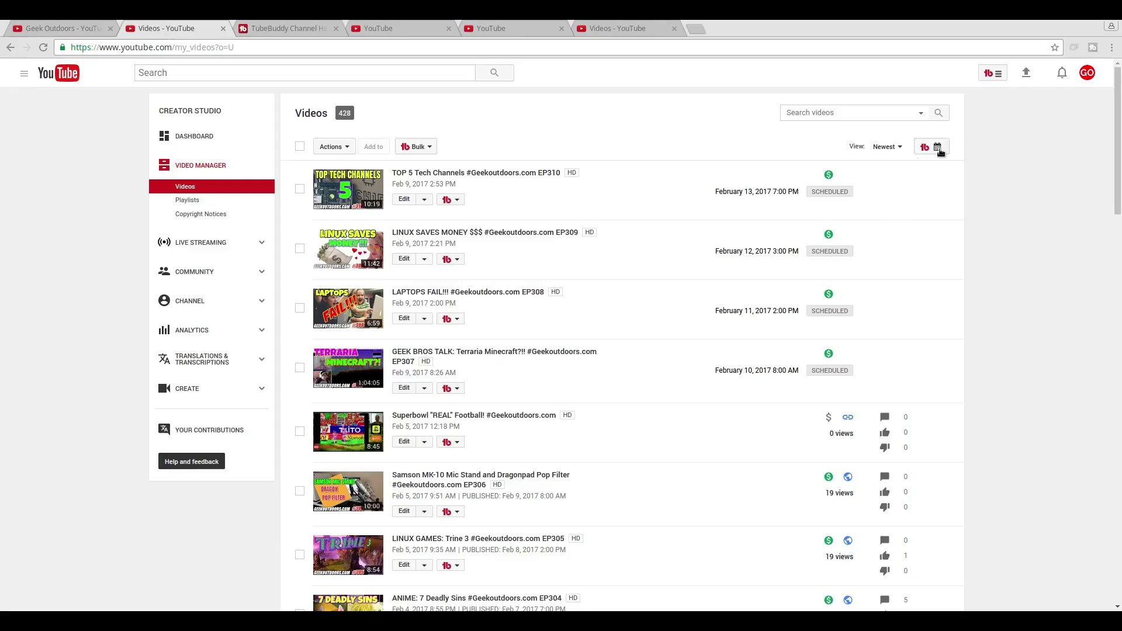
# Step: Reopen TubeBuddy's overview of tools for the videos page and browse it from end to beginning
pyautogui.click(992, 75)
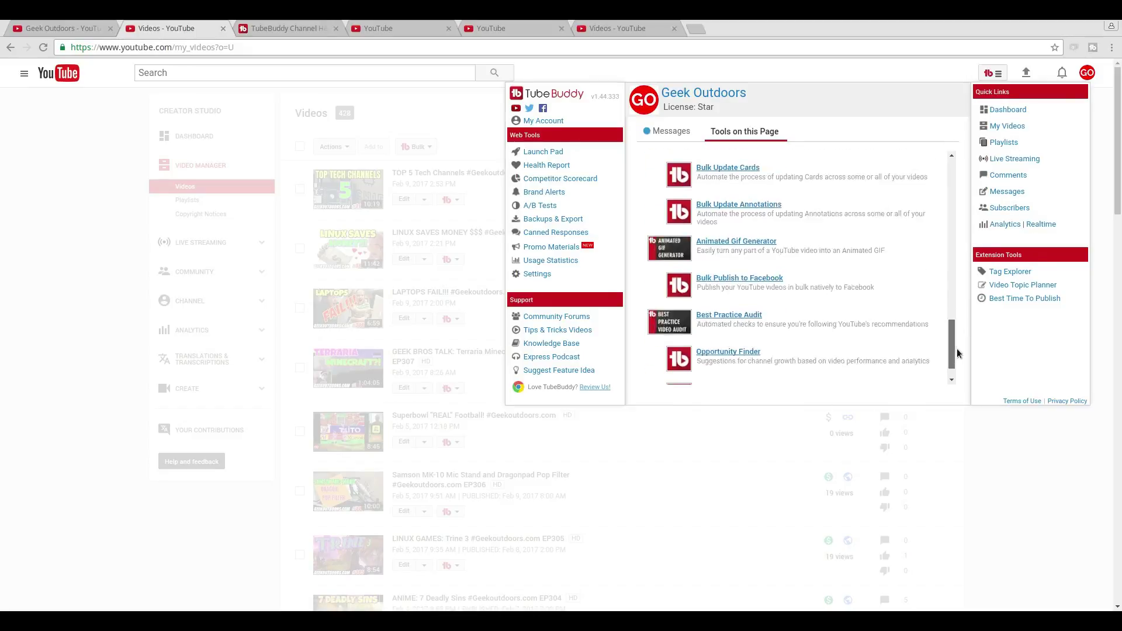
pyautogui.moveTo(954, 329); pyautogui.dragTo(952, 179)
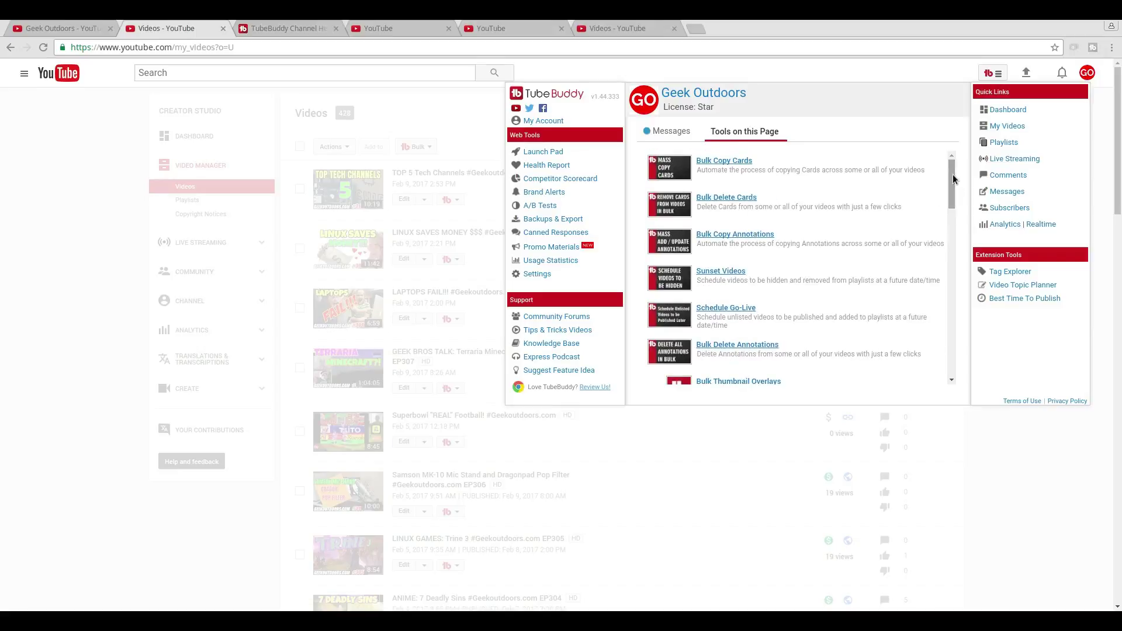